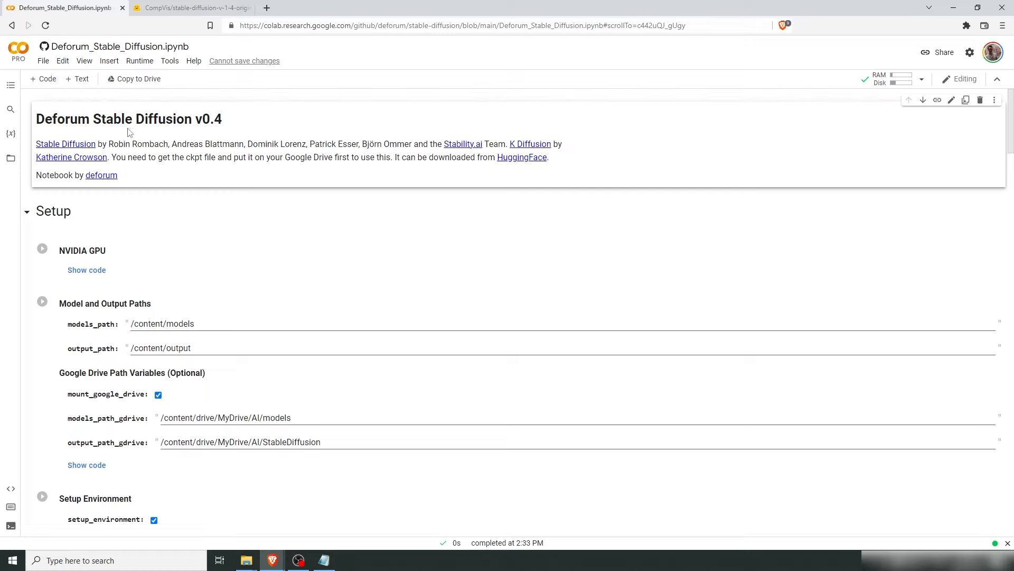
pyautogui.click(45, 61)
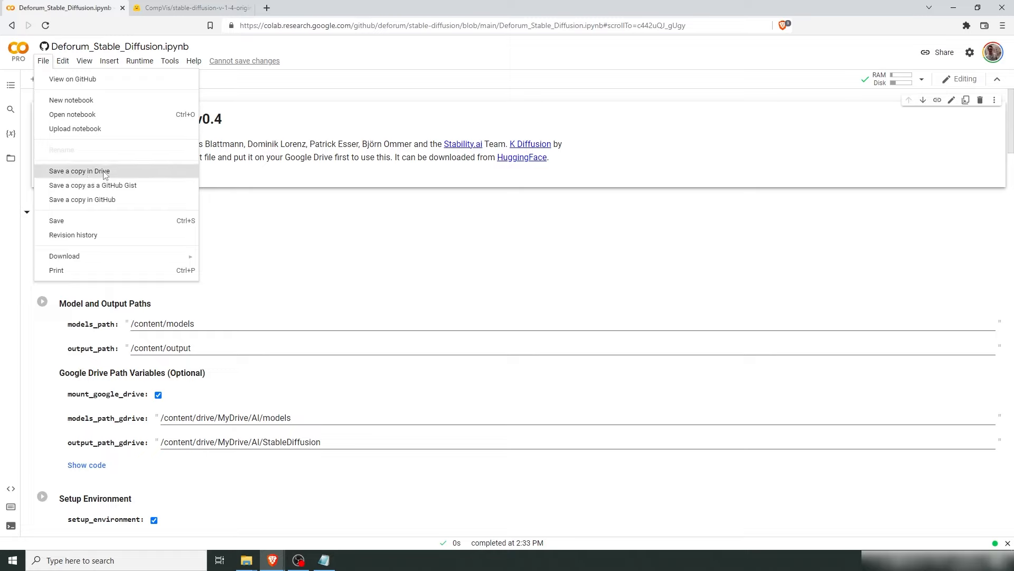
pyautogui.click(344, 158)
# - Download the sd-v1-4.ckpt weights from the Hugging Face model card into the Downloads folder
pyautogui.click(198, 12)
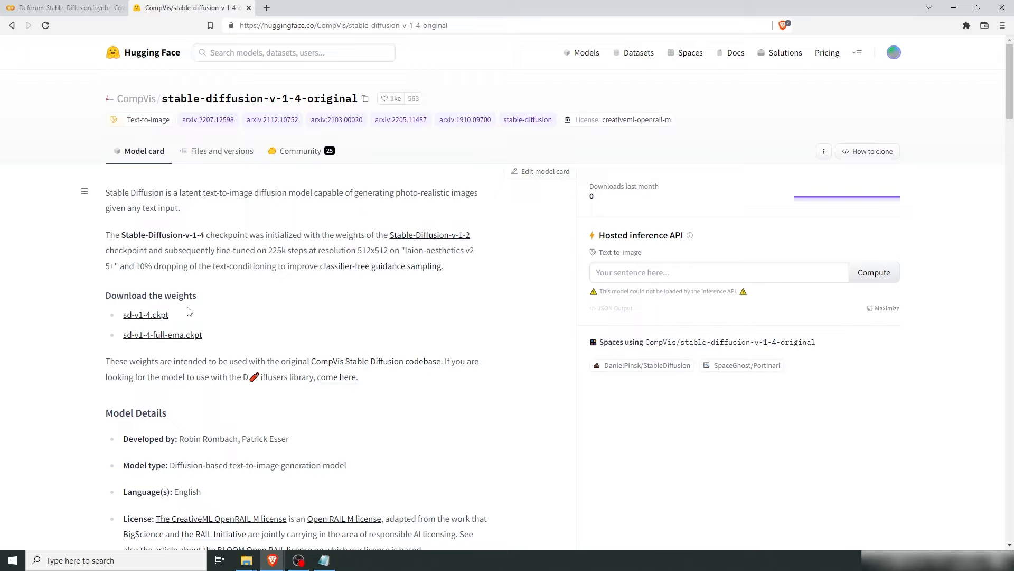
pyautogui.click(142, 316)
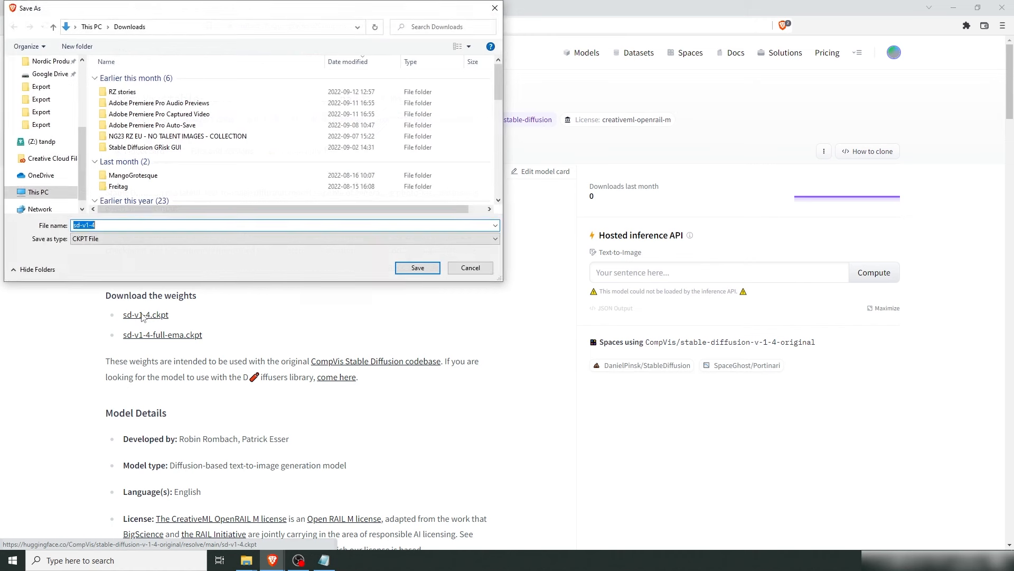
pyautogui.click(413, 270)
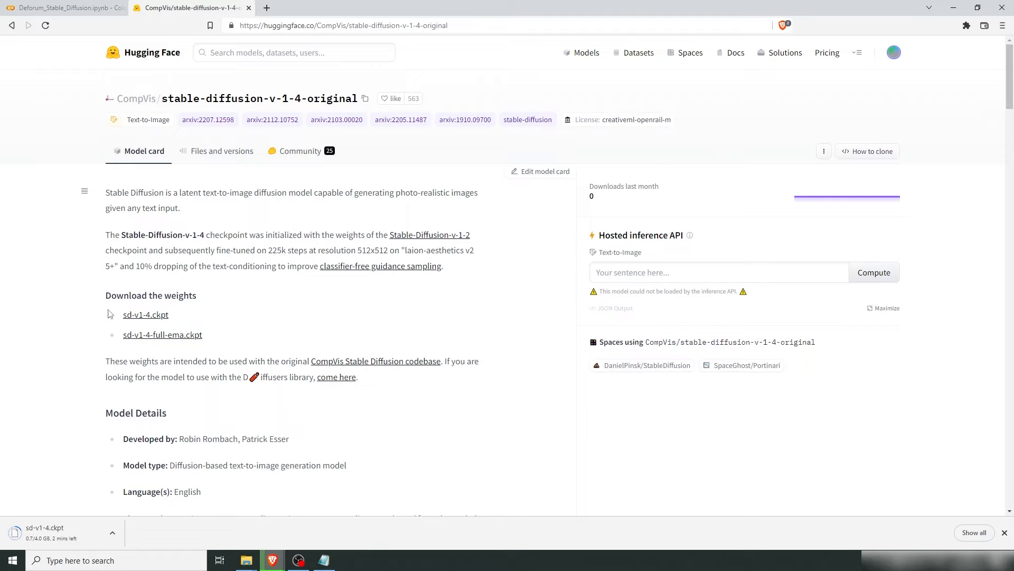
# - Return to the Deforum notebook and review the setup cells down to Select and Load Model
pyautogui.click(85, 8)
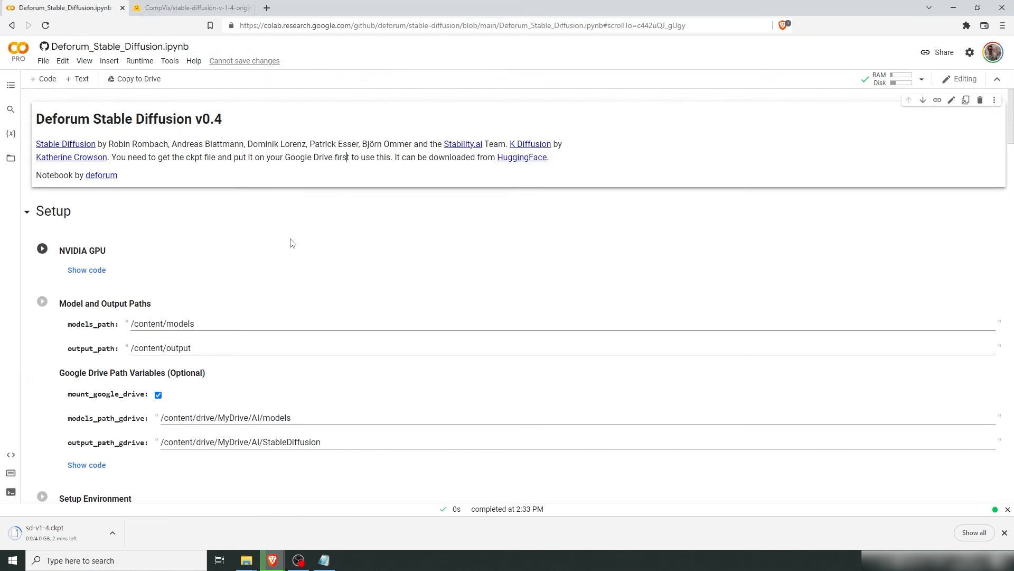
pyautogui.scroll(-1, 290, 242)
pyautogui.scroll(-3, 287, 233)
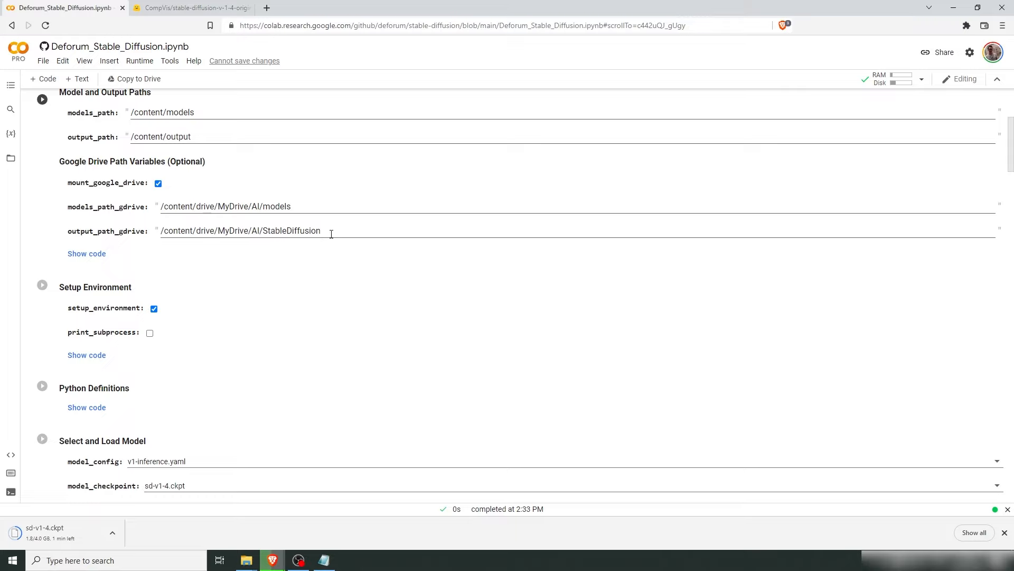
pyautogui.scroll(-4, 294, 305)
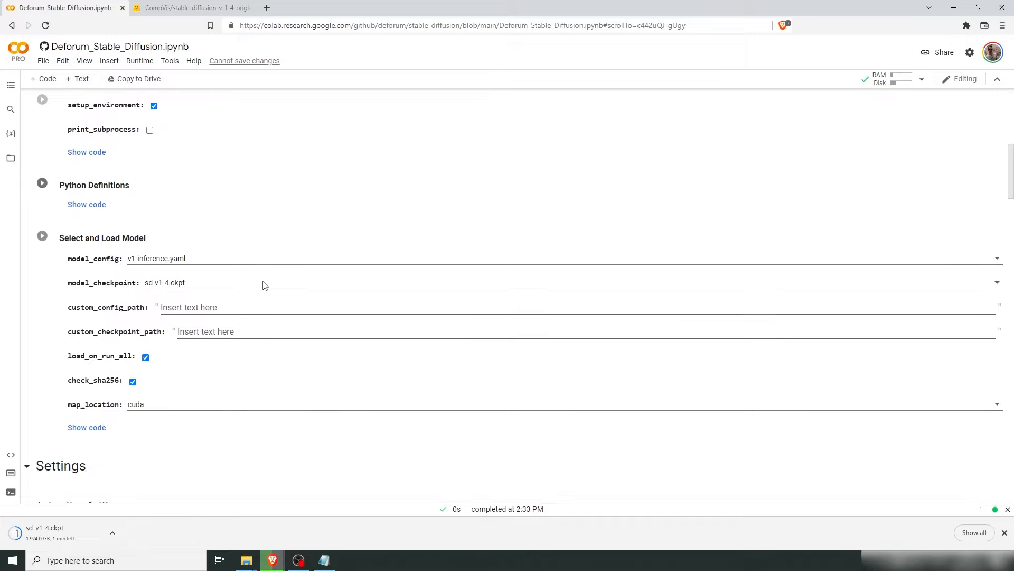
# - Try the custom option for model_config, and restore v1-inference.yaml
pyautogui.click(206, 252)
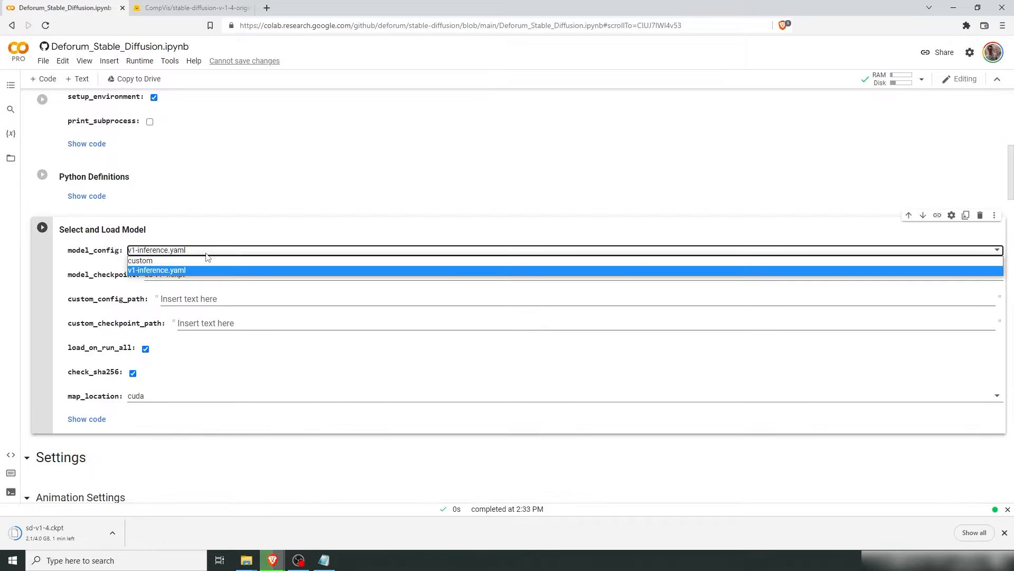
pyautogui.click(155, 262)
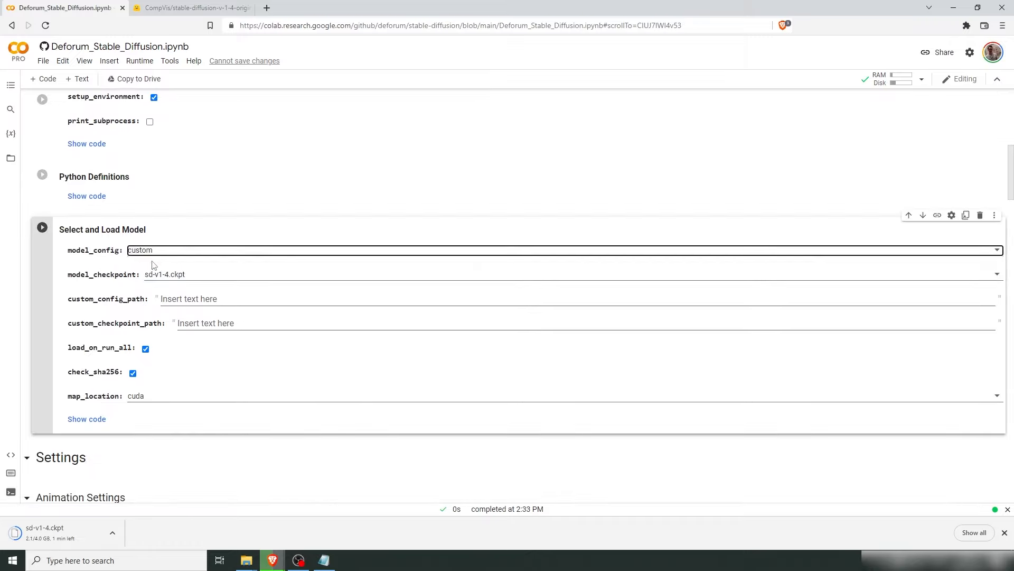
pyautogui.click(189, 300)
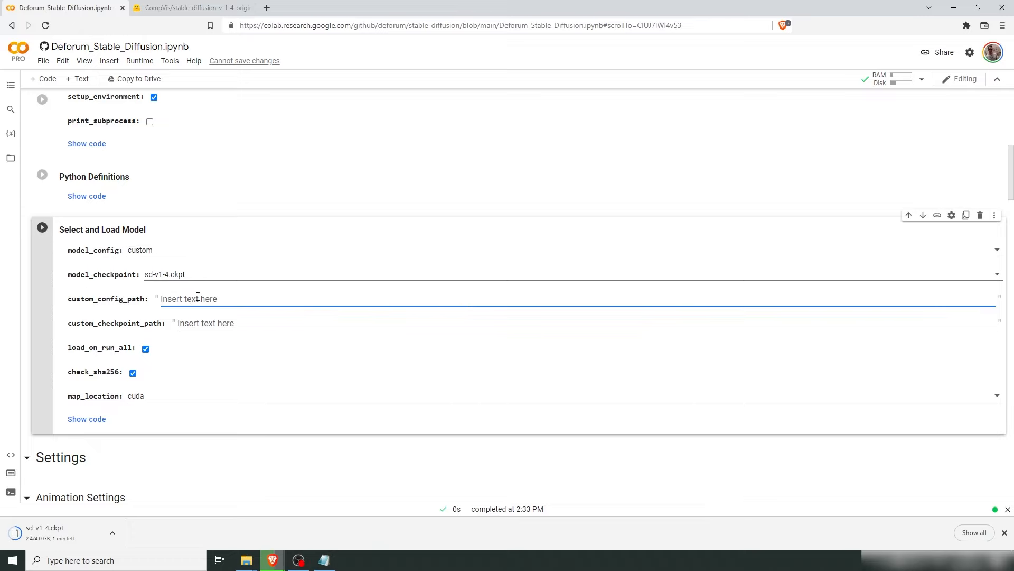
pyautogui.click(150, 251)
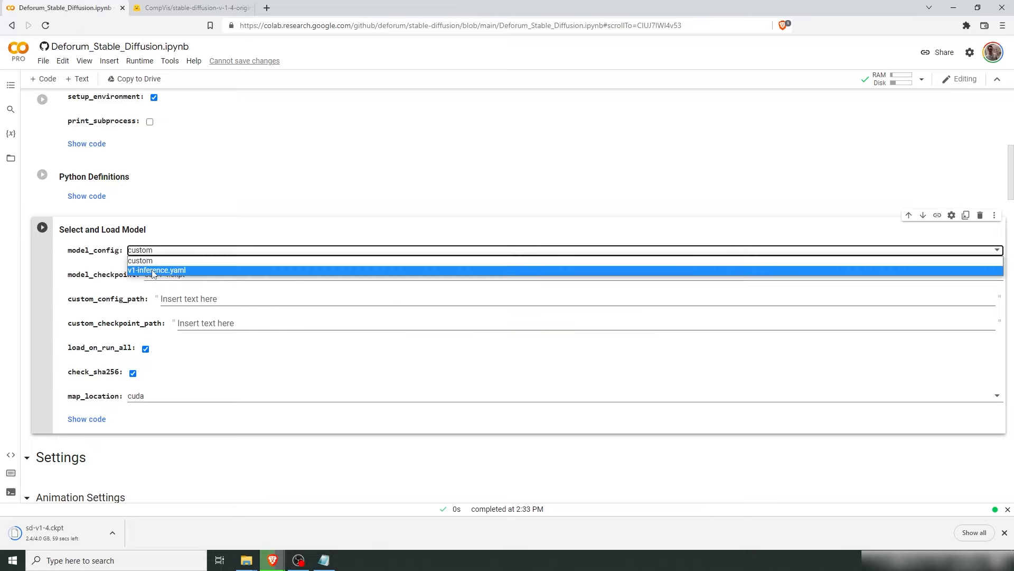
pyautogui.click(154, 271)
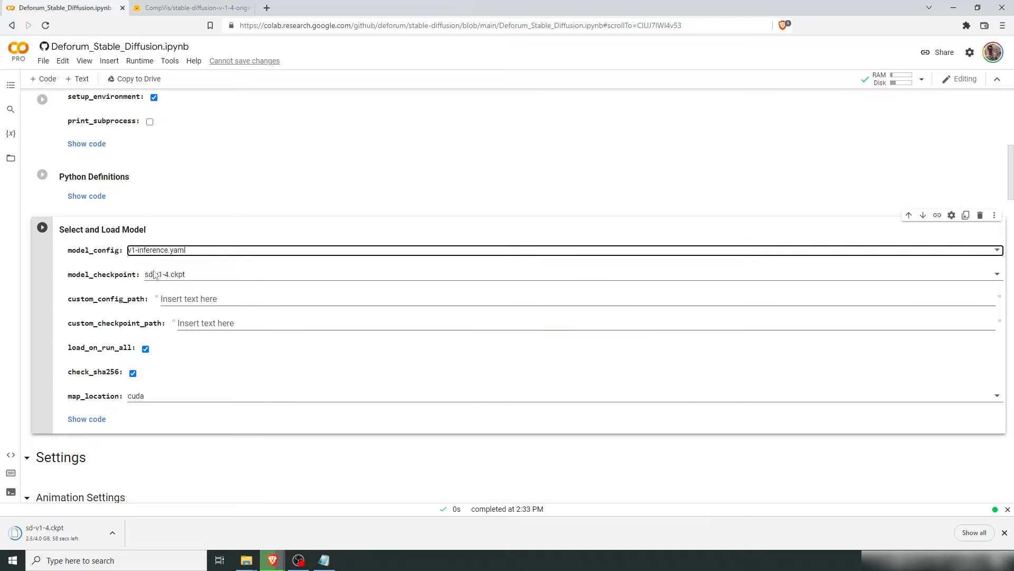
# - Try a custom model_checkpoint with the path "my custom model.cpkt", and restore sd-v1-4.ckpt with an empty path
pyautogui.click(196, 275)
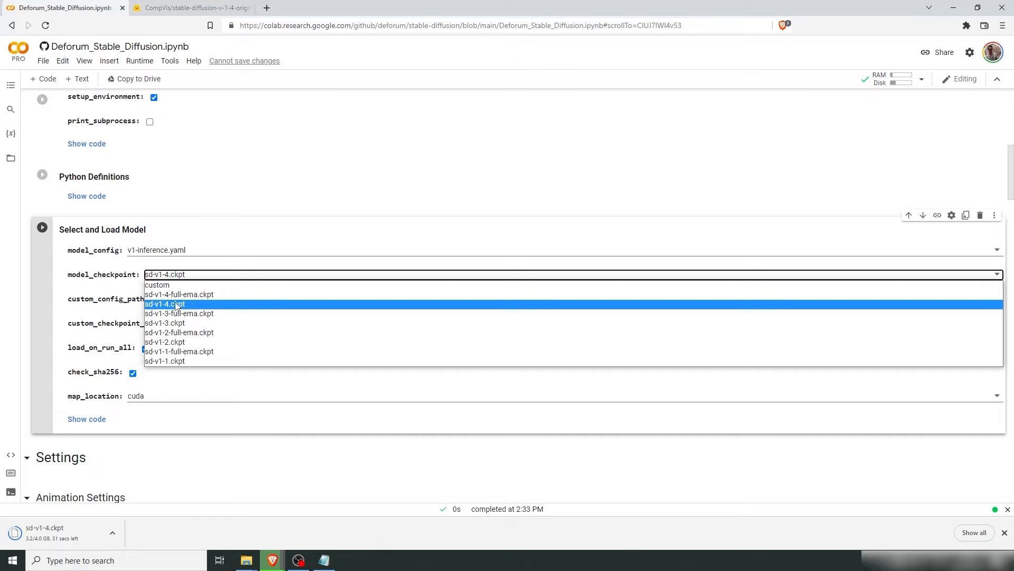
pyautogui.click(173, 285)
pyautogui.click(208, 323)
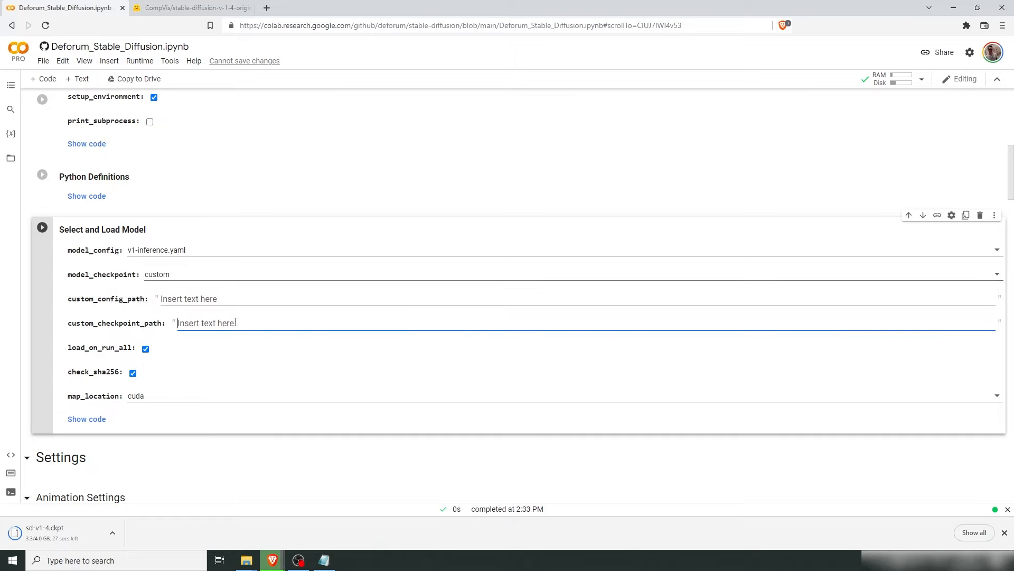
pyautogui.write('my custom model.cpkt')
pyautogui.tripleClick(282, 325)
pyautogui.press('BackSpace')
pyautogui.click(183, 278)
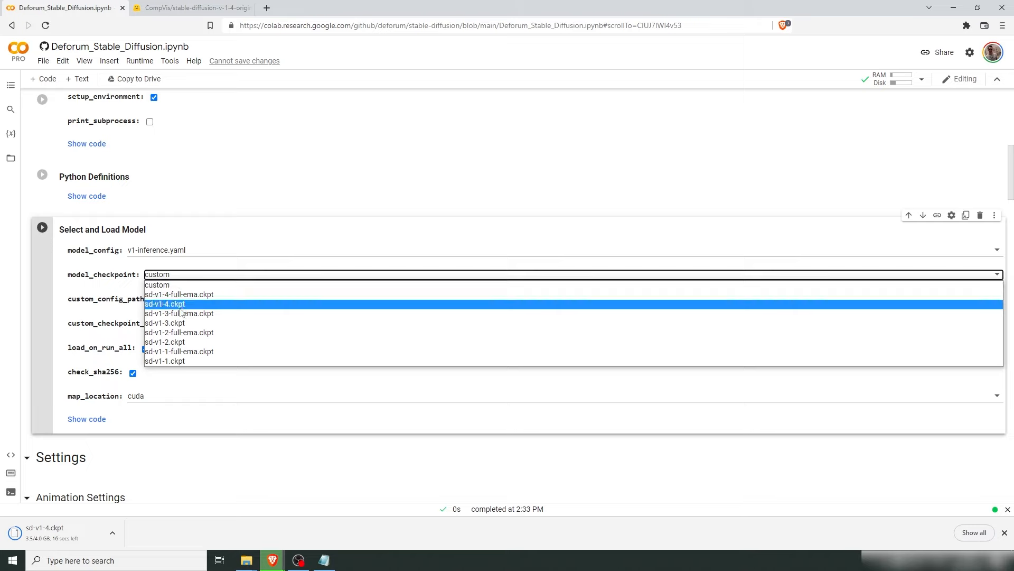
pyautogui.click(183, 305)
# - Examine the map_location options in the Select and Load Model cell, keeping cuda selected
pyautogui.scroll(-2, 158, 288)
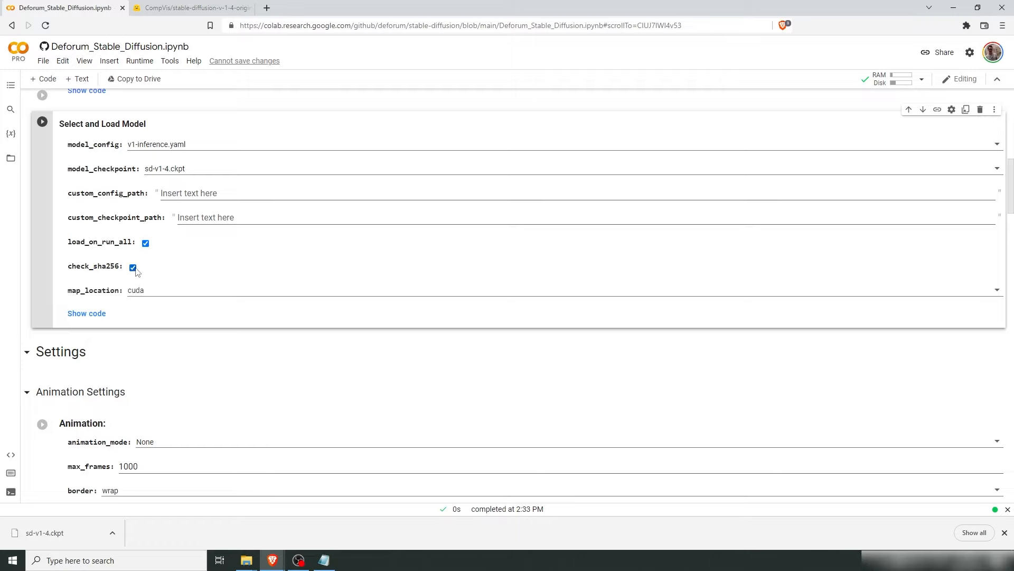
pyautogui.scroll(-1, 82, 240)
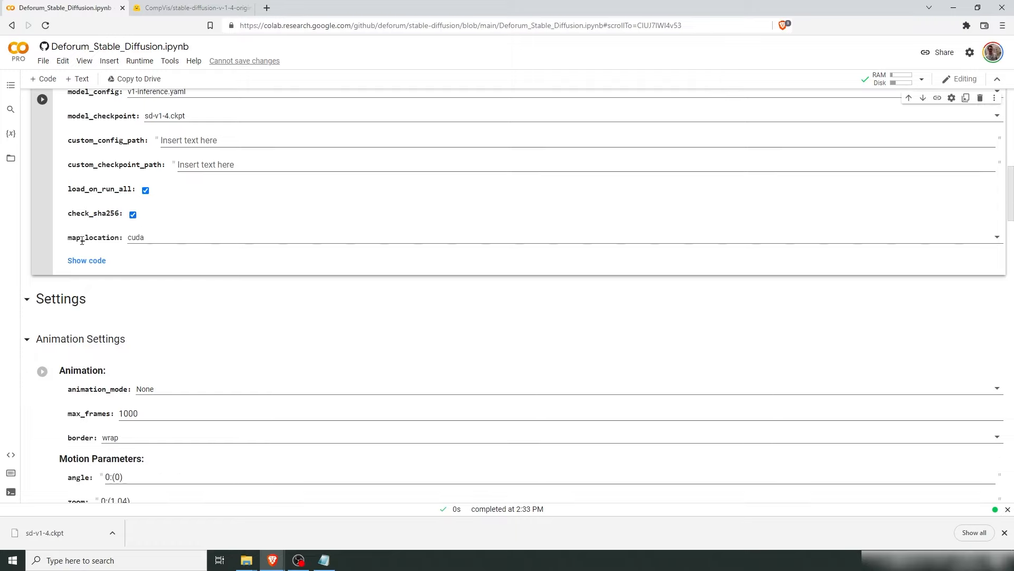
pyautogui.click(149, 239)
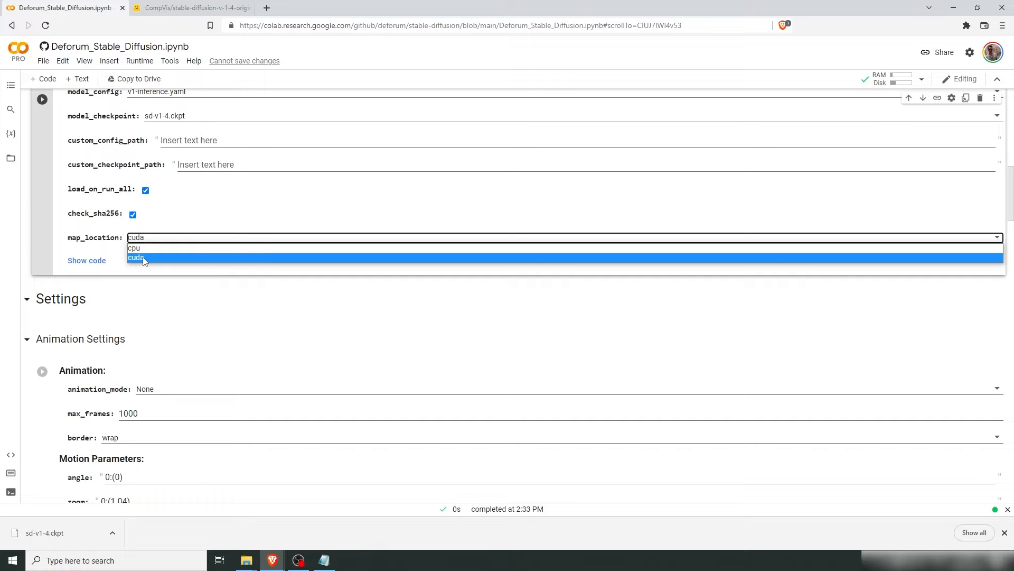
pyautogui.click(146, 261)
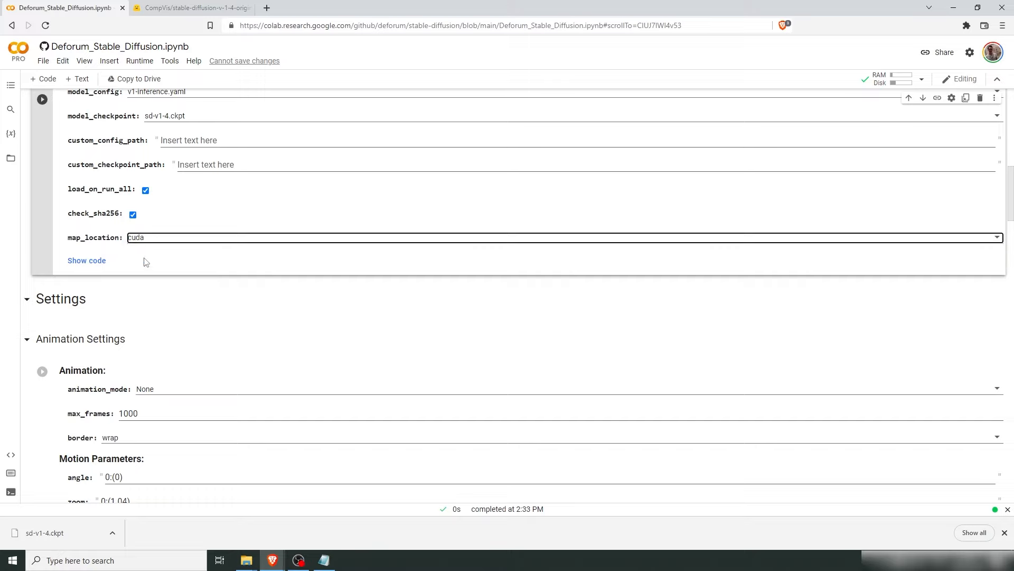
pyautogui.click(150, 241)
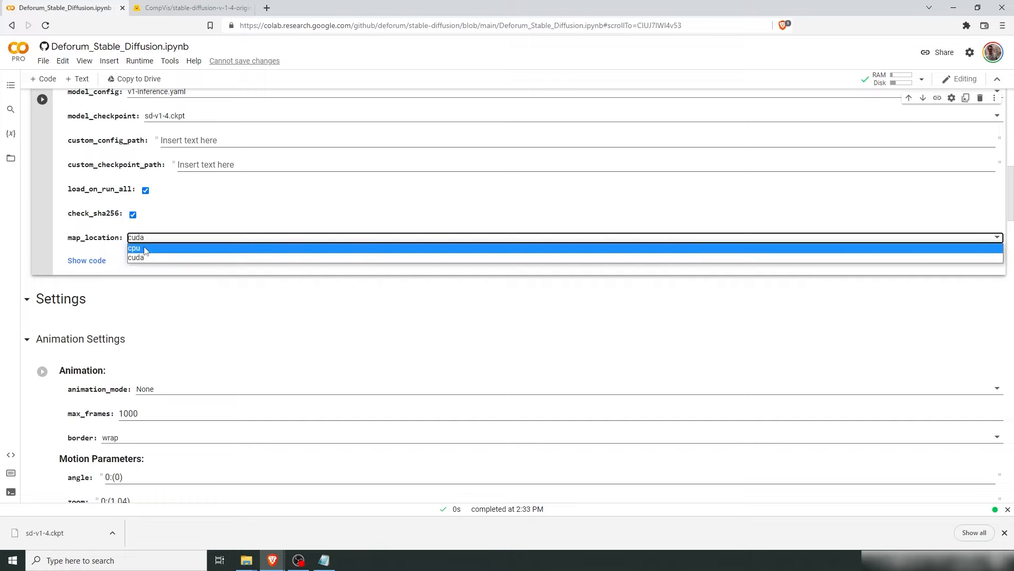
pyautogui.click(146, 258)
# - Set animation_mode to 2D in the Animation Settings cell
pyautogui.scroll(-1, 189, 243)
pyautogui.scroll(-3, 189, 243)
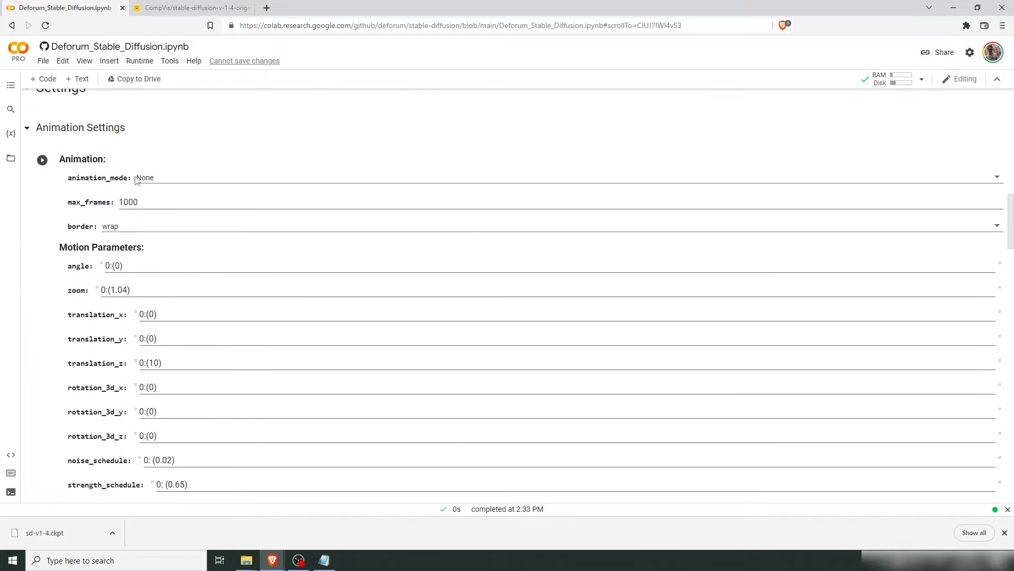
pyautogui.click(176, 180)
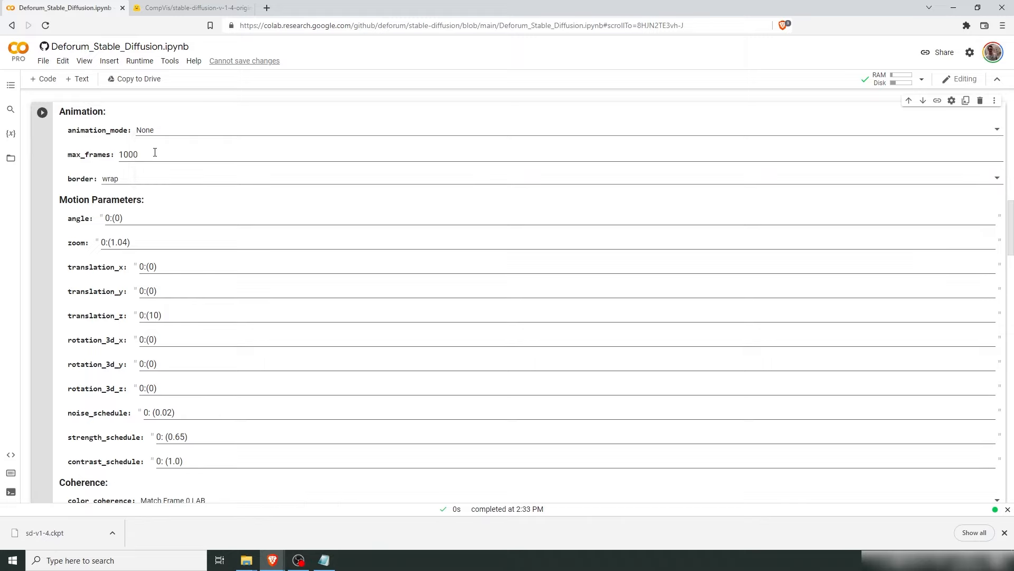
pyautogui.click(155, 130)
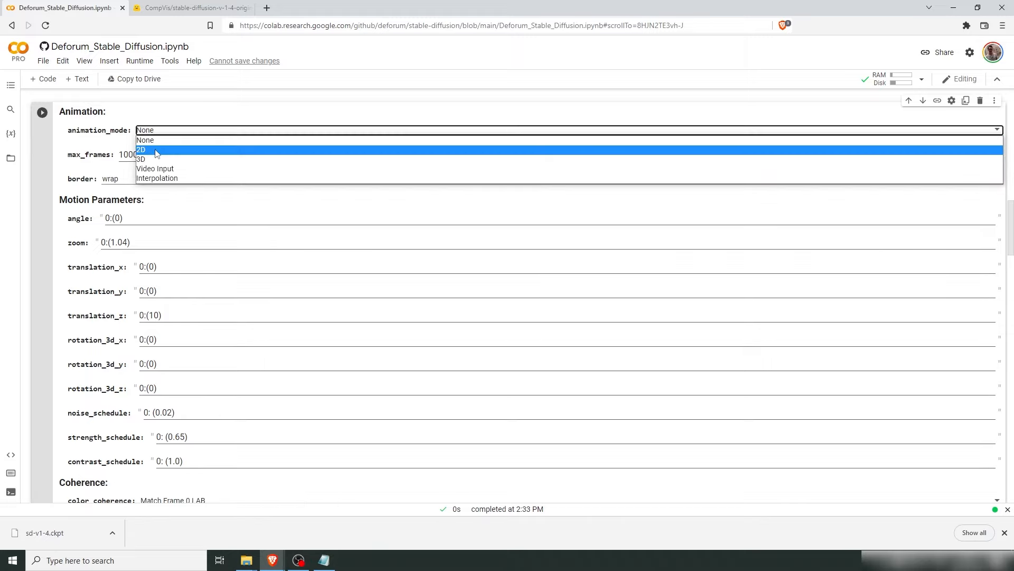
pyautogui.click(157, 151)
pyautogui.click(61, 159)
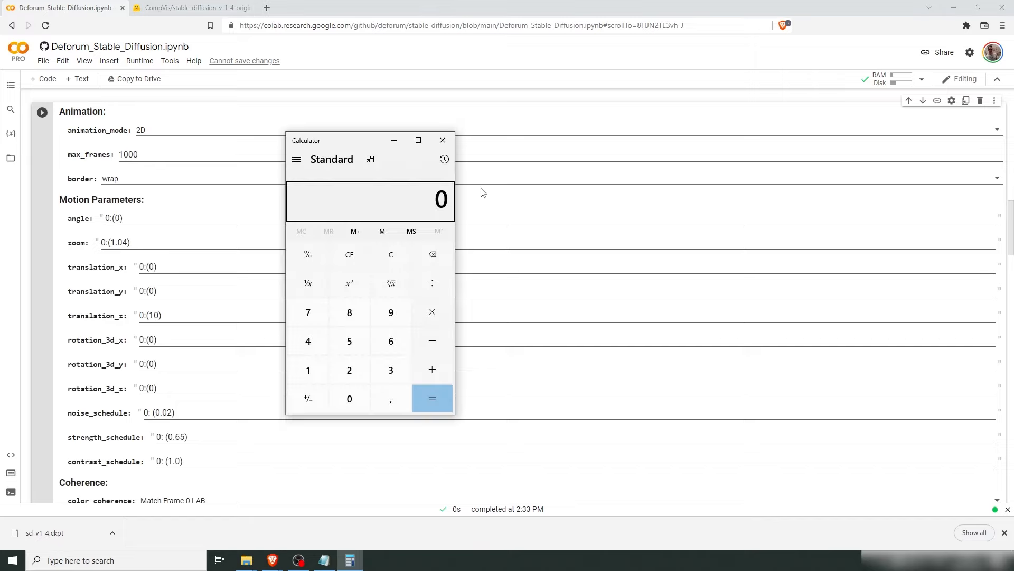
# - Multiply 30 by 10 in the calculator and set max_frames to 300 in the notebook
pyautogui.write('30')
pyautogui.write('*10')
pyautogui.press('Return')
pyautogui.click(66, 154)
pyautogui.write('300')
pyautogui.press('Return')
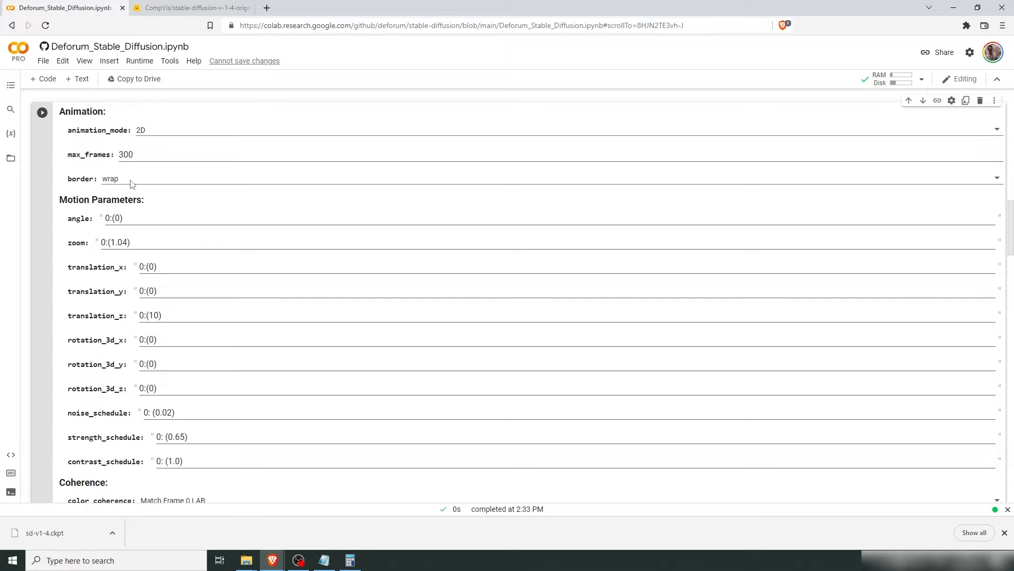
# - Examine the border options in the Animation cell, keeping wrap selected
pyautogui.click(131, 181)
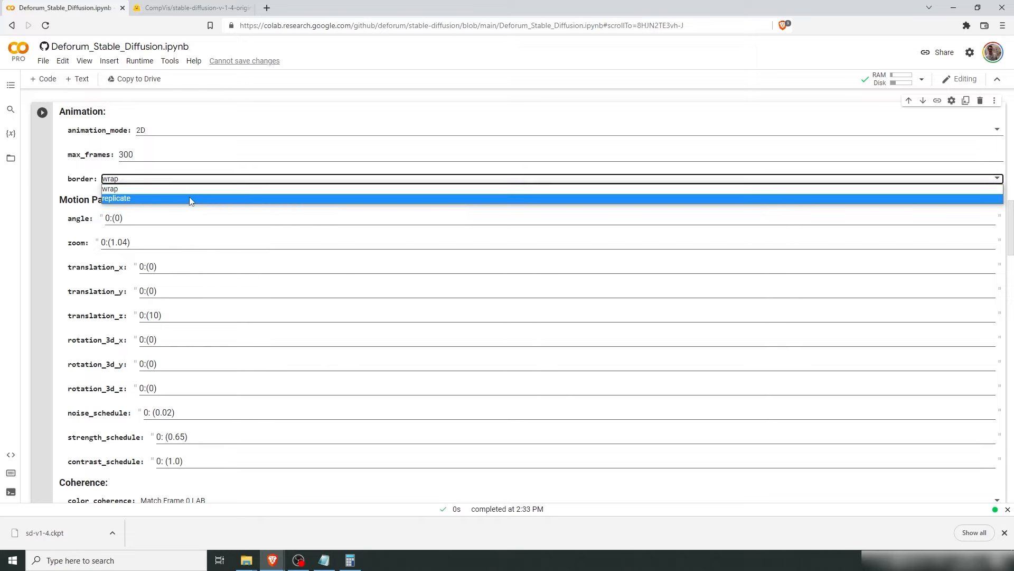
pyautogui.click(129, 190)
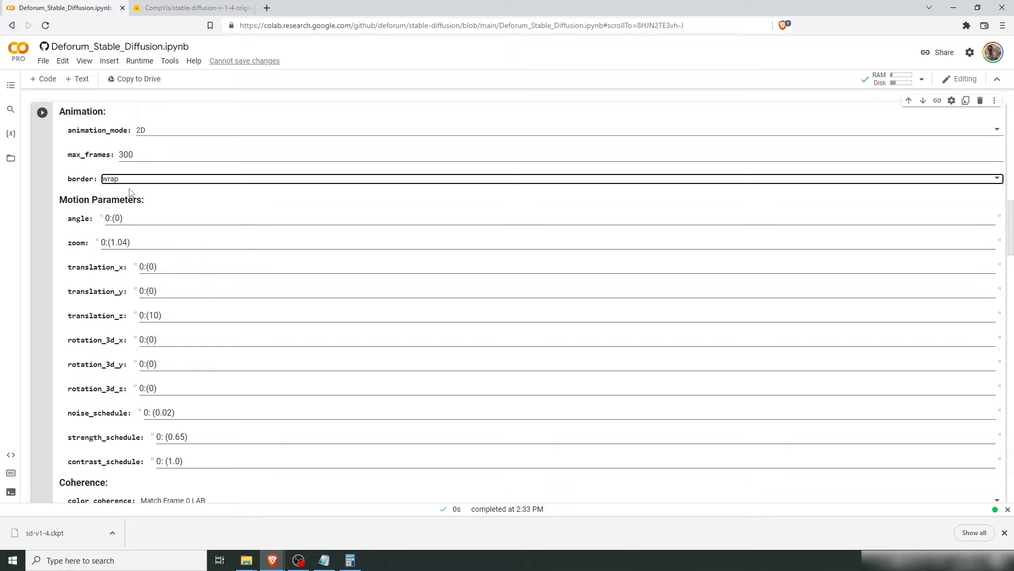
pyautogui.click(60, 179)
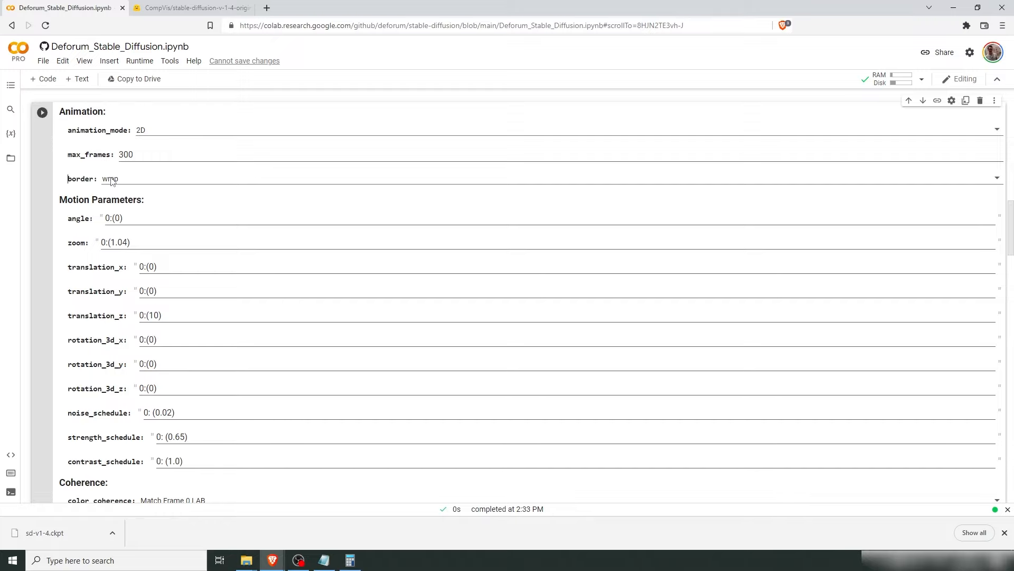
# - Set the angle motion parameter to the keyframe schedule 0:(1), 10:(-3)
pyautogui.scroll(-1, 95, 174)
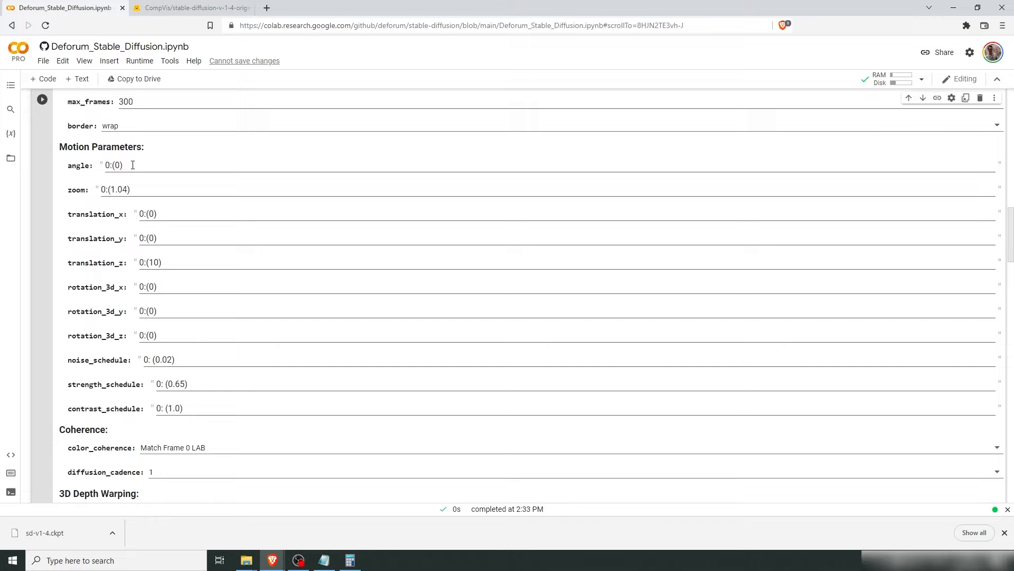
pyautogui.click(109, 165)
pyautogui.doubleClick(109, 165)
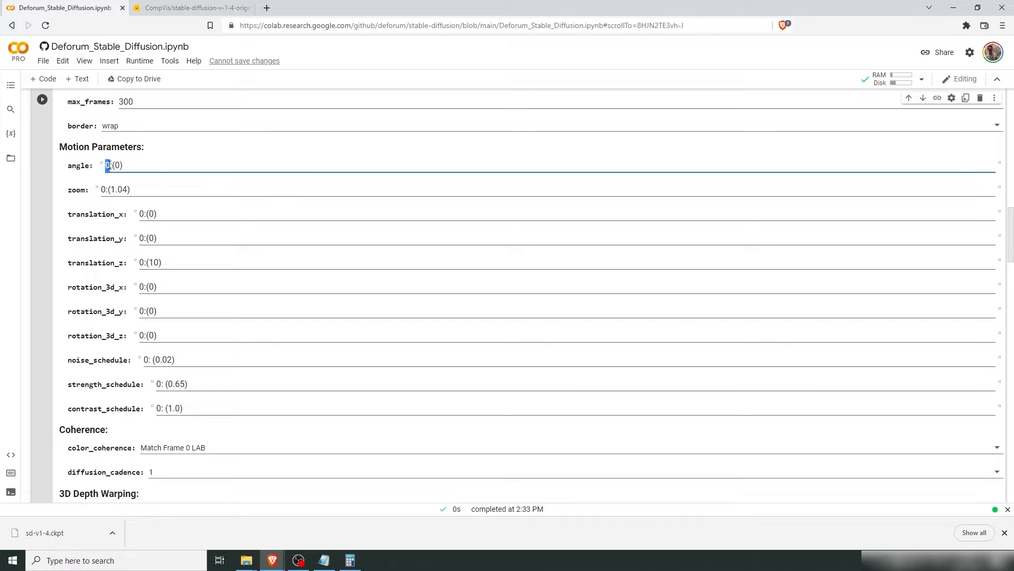
pyautogui.doubleClick(118, 165)
pyautogui.write('1')
pyautogui.write(', 10:(-3)')
pyautogui.click(143, 165)
pyautogui.press('BackSpace')
pyautogui.write('-')
# - Check the animation_mode setting again, keeping 2D selected
pyautogui.scroll(2, 145, 174)
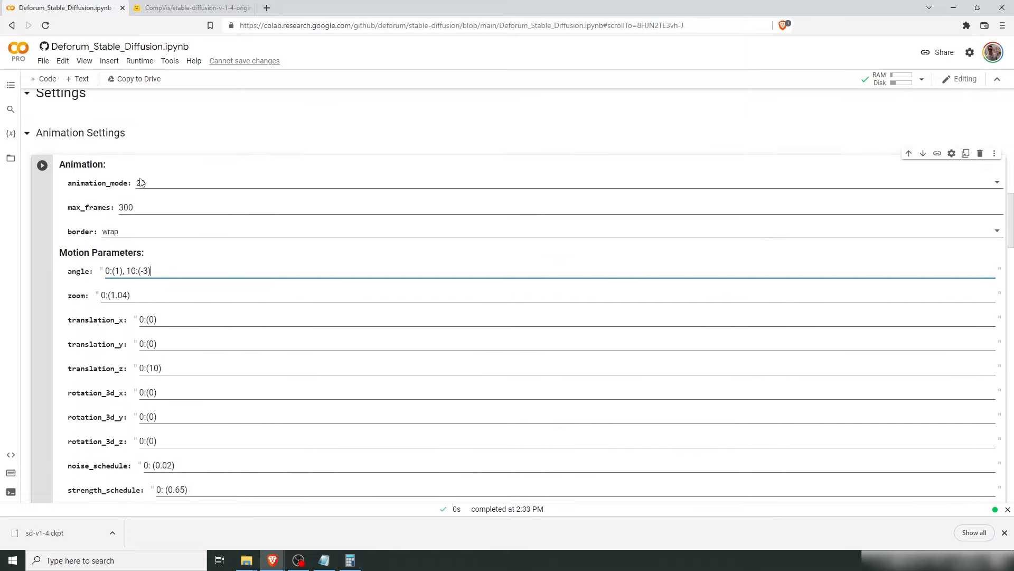
pyautogui.click(154, 182)
pyautogui.click(151, 186)
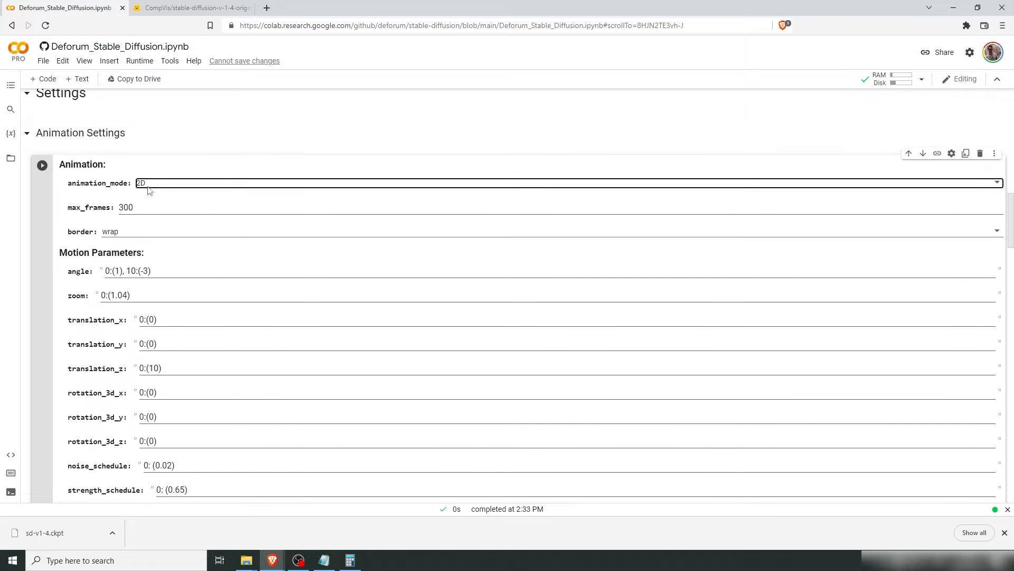
pyautogui.click(59, 316)
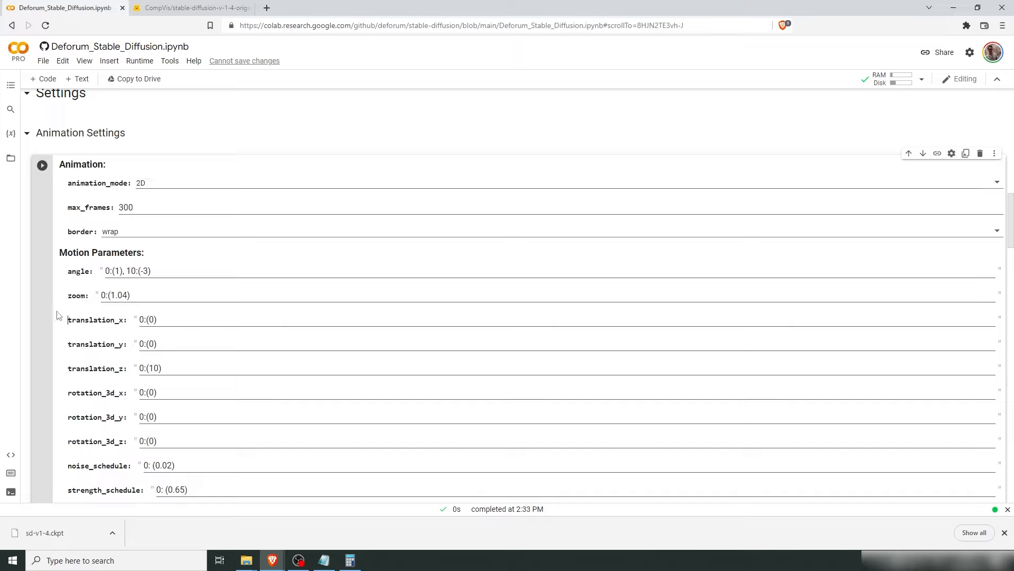
# - Set the zoom motion parameter to the keyframe schedule 0:(1), 99:(1), 100:(1.1)
pyautogui.scroll(-1, 60, 312)
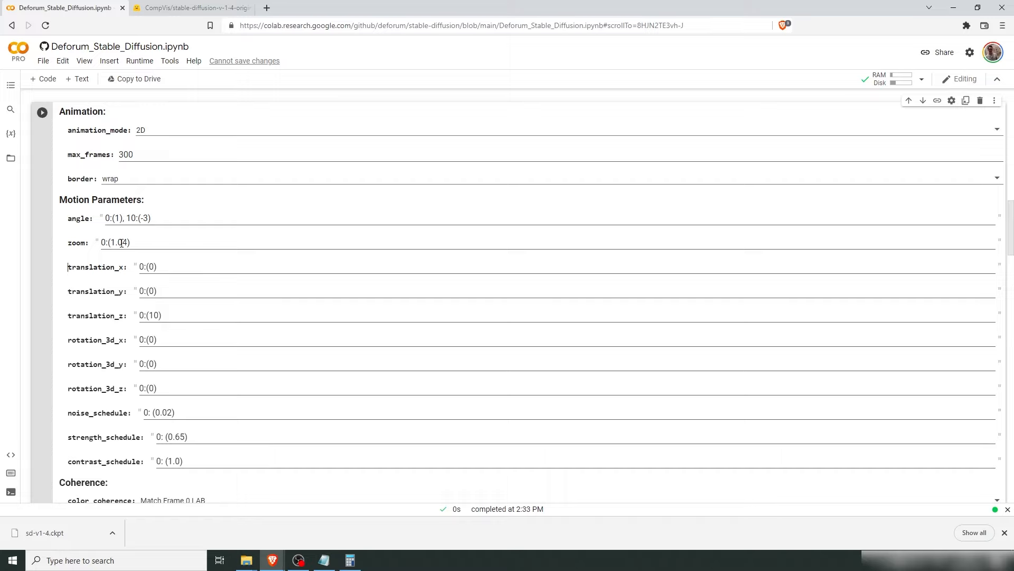
pyautogui.click(127, 242)
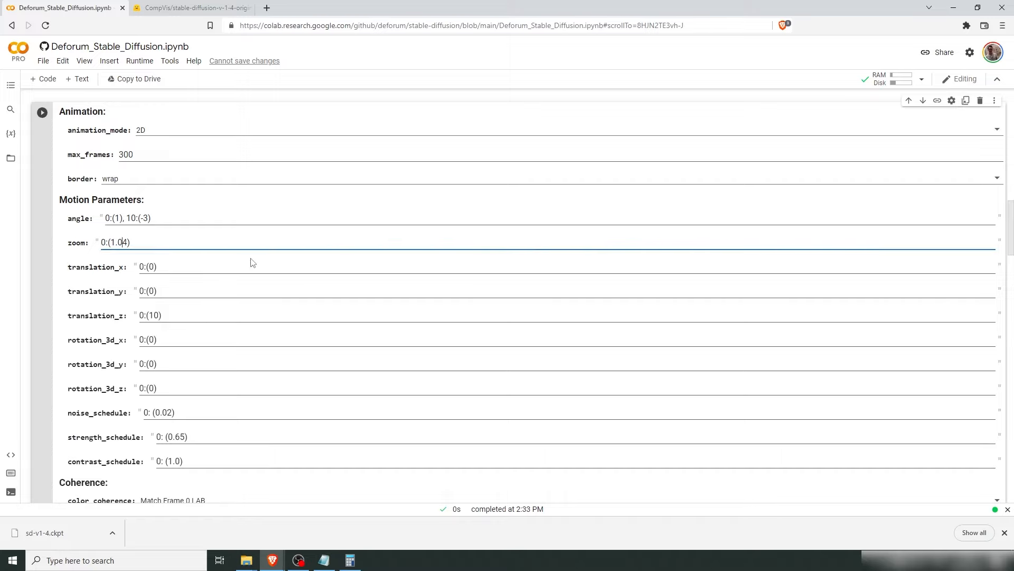
pyautogui.press('Delete')
pyautogui.press('BackSpace')
pyautogui.press('BackSpace')
pyautogui.write(', 100:(1.1)')
pyautogui.doubleClick(113, 242)
pyautogui.click(146, 242)
pyautogui.write('99:(1),')
pyautogui.click(170, 266)
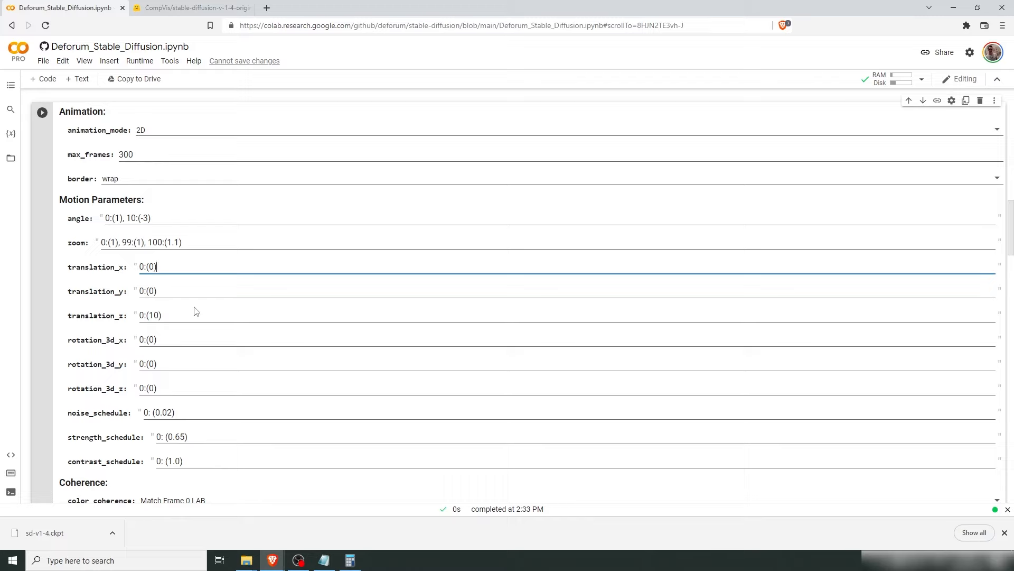
# - Extend noise_schedule with a second keyframe so it reads 0: (0.02), 100: (0.01)
pyautogui.scroll(-1, 168, 299)
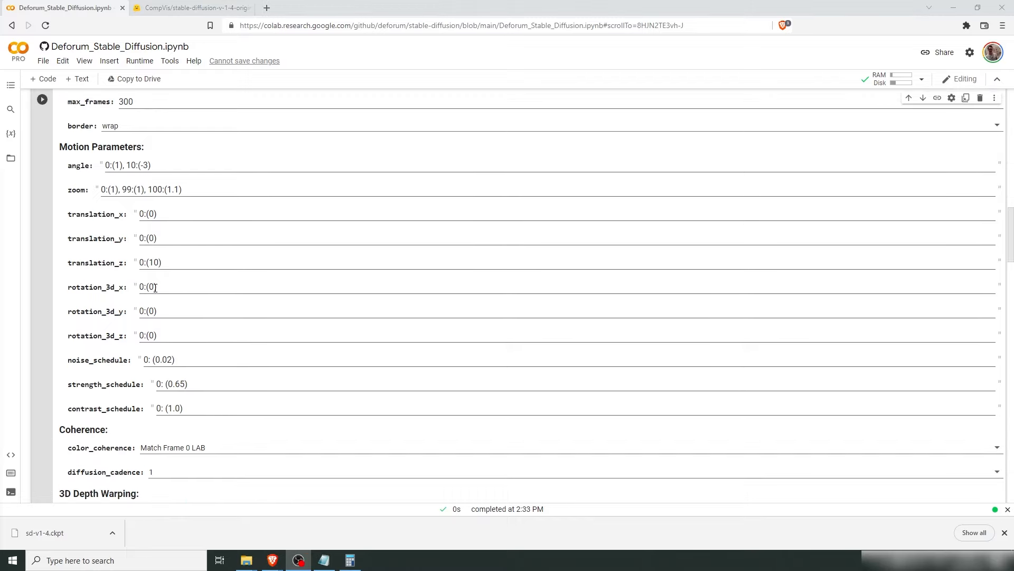
pyautogui.click(21, 248)
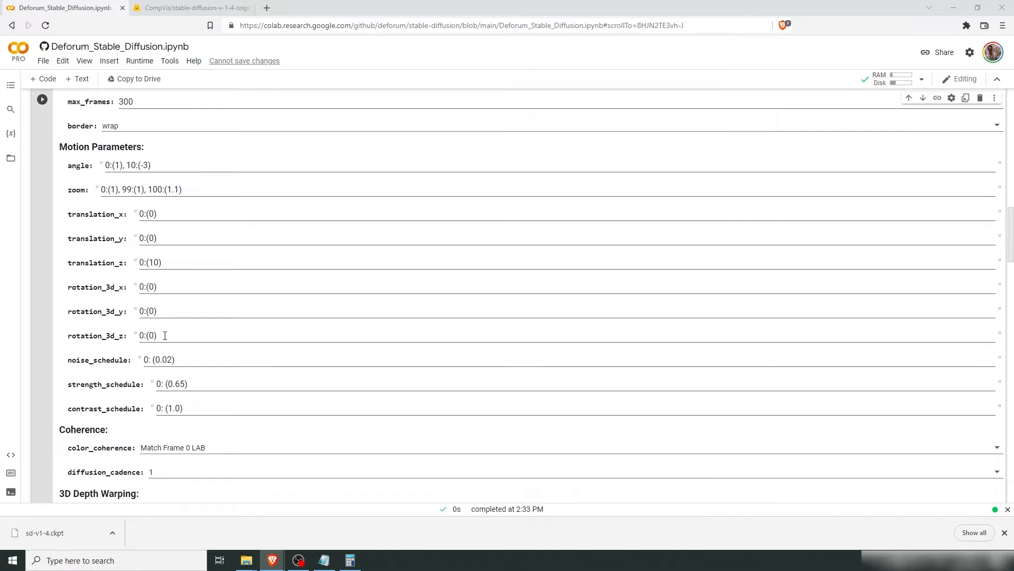
pyautogui.scroll(-2, 182, 256)
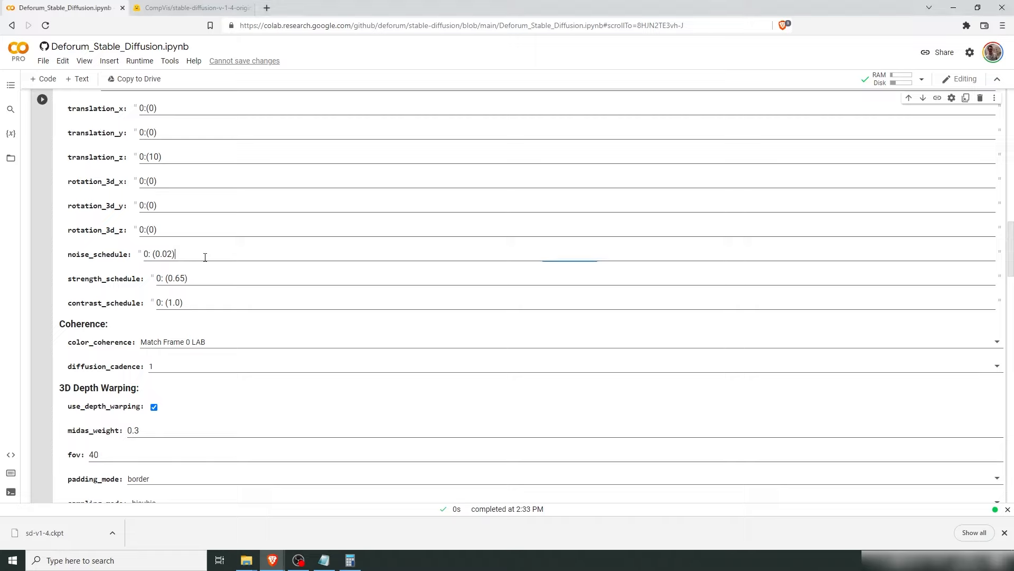
pyautogui.click(295, 255)
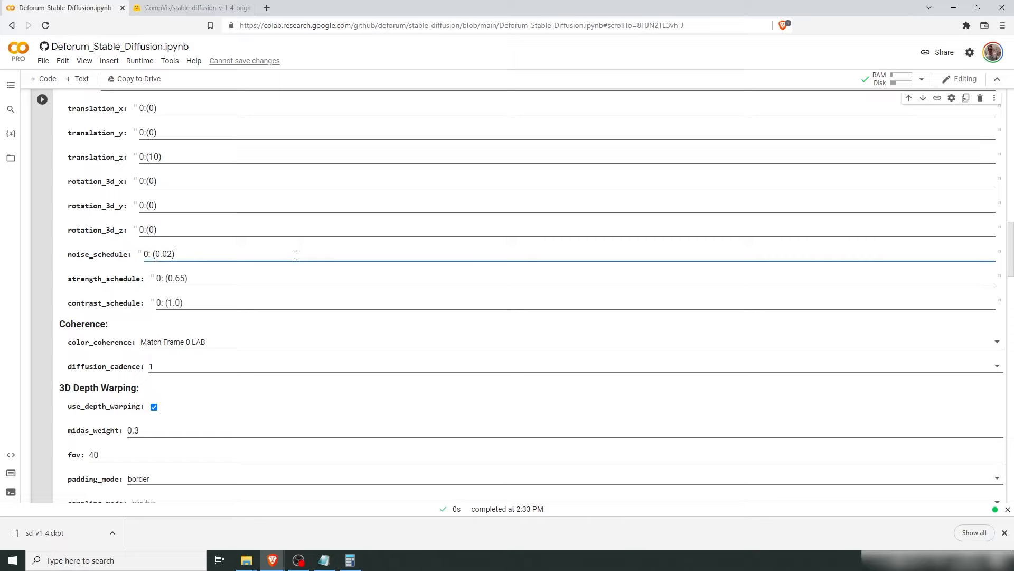
pyautogui.write(', 100: (0.01)')
pyautogui.click(232, 275)
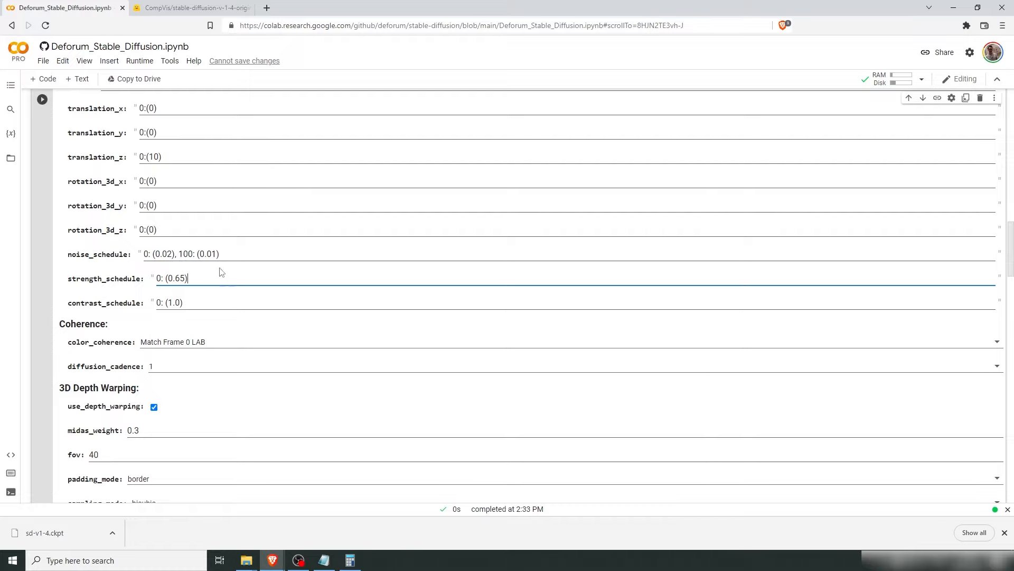
# - Check the sampling steps in the Run section and multiply 50 by the 0.65 strength value in the calculator
pyautogui.scroll(-10, 218, 277)
pyautogui.scroll(-4, 217, 277)
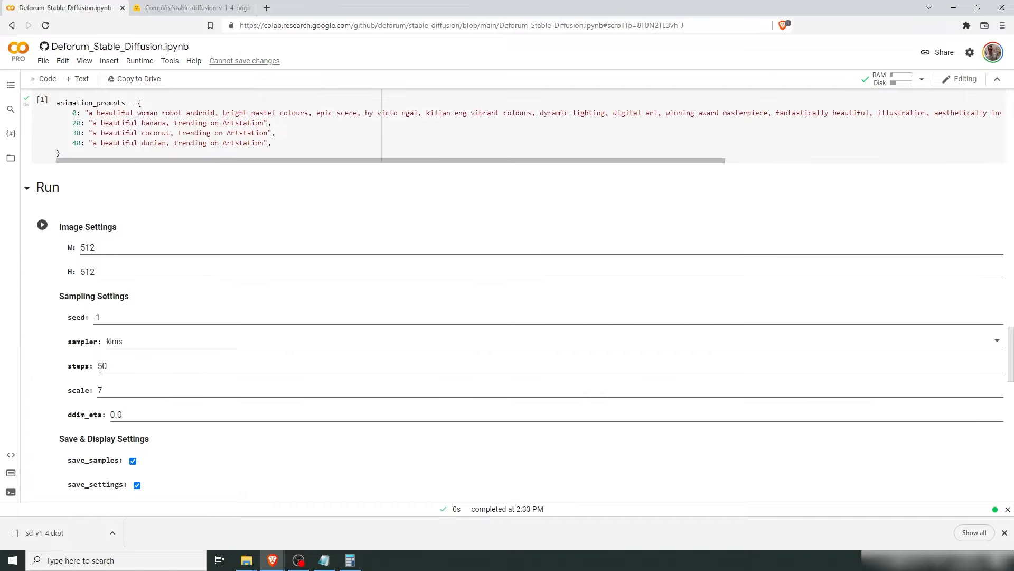
pyautogui.scroll(12, 111, 369)
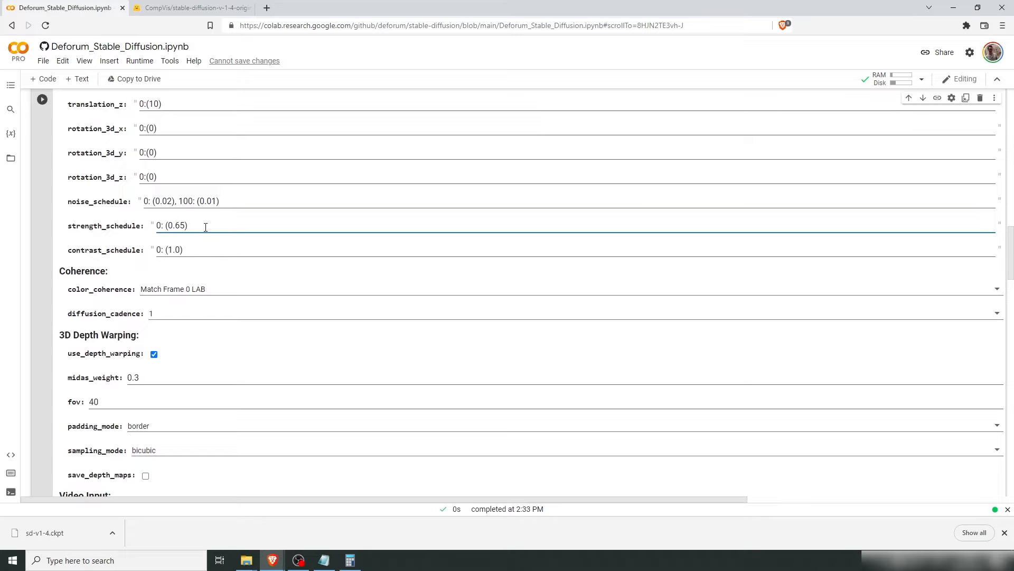
pyautogui.press('super')
pyautogui.write('calc')
pyautogui.press('Return')
pyautogui.write('50')
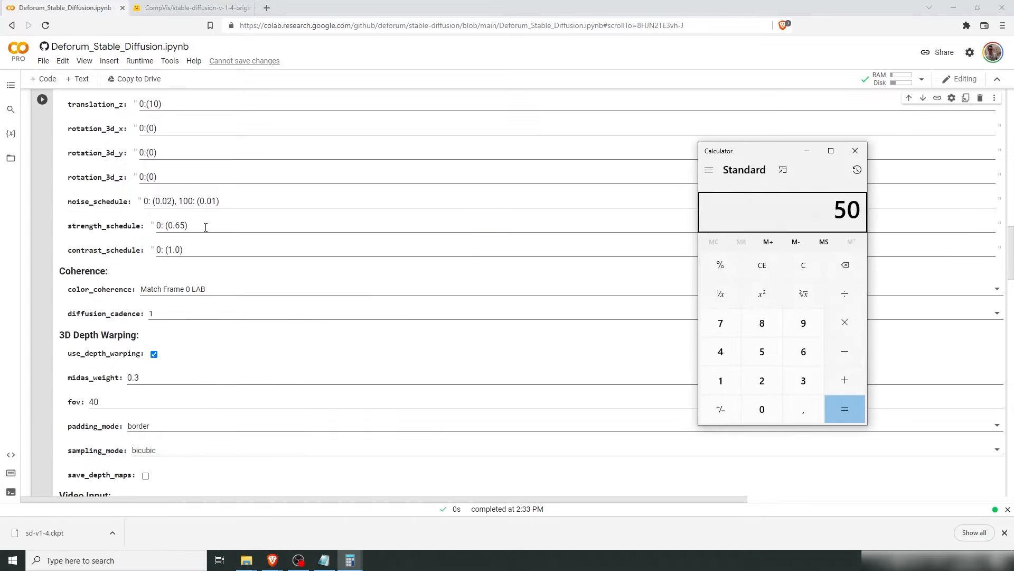
pyautogui.press('*')
pyautogui.write('0,65')
pyautogui.press('Return')
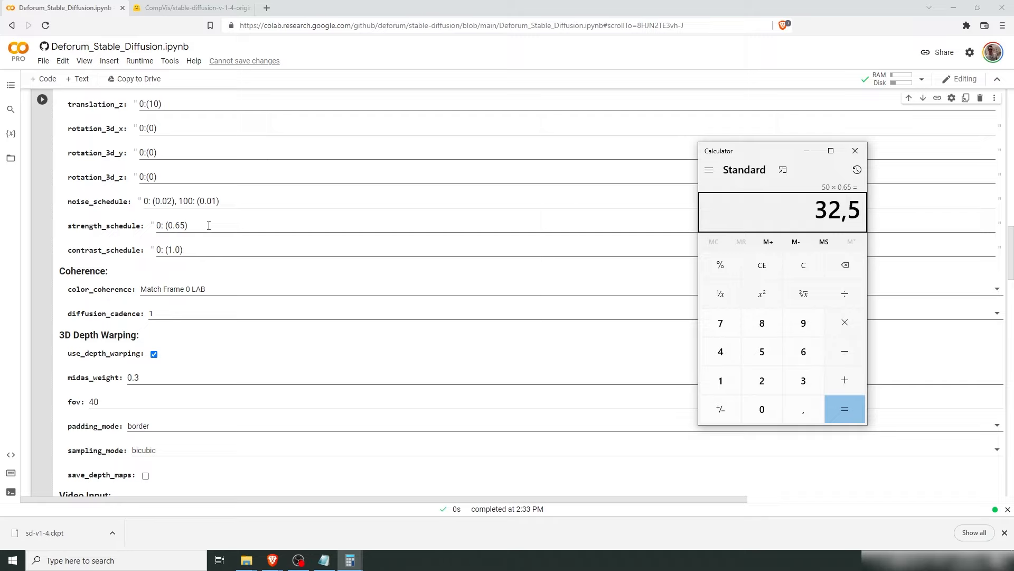
pyautogui.click(239, 252)
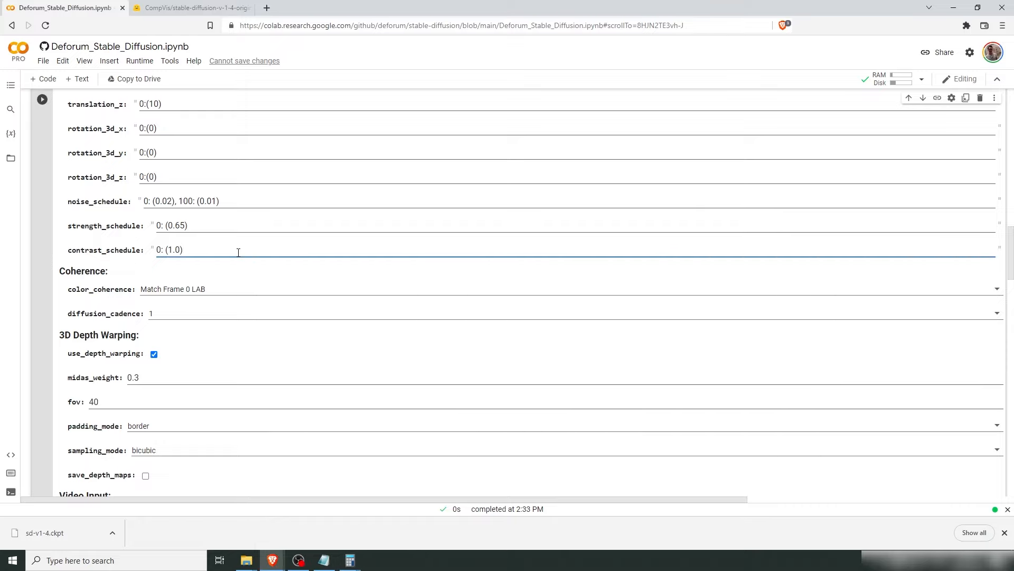
# - Switch animation_mode to 3D and return it to 2D
pyautogui.scroll(5, 213, 250)
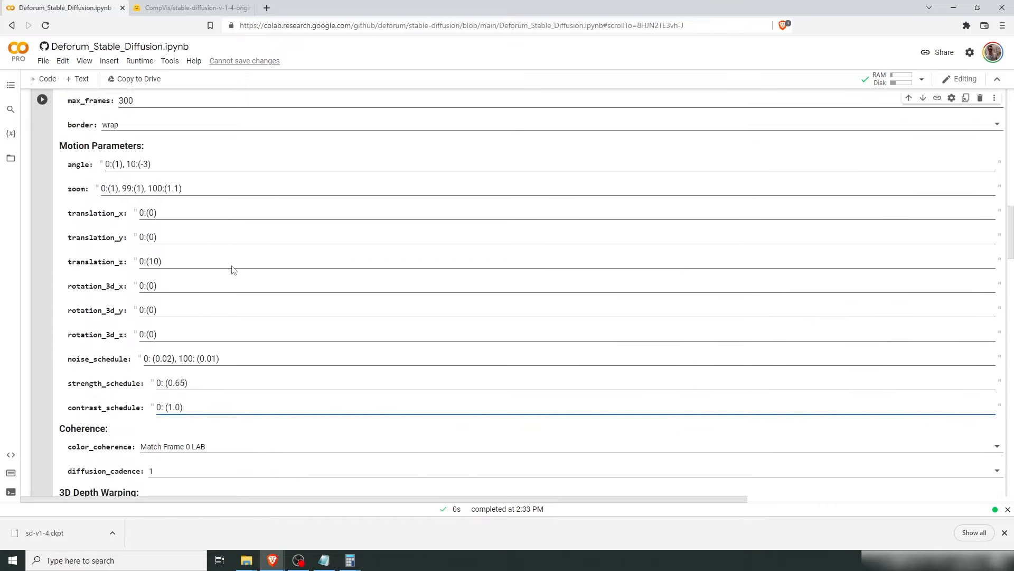
pyautogui.scroll(-1, 232, 265)
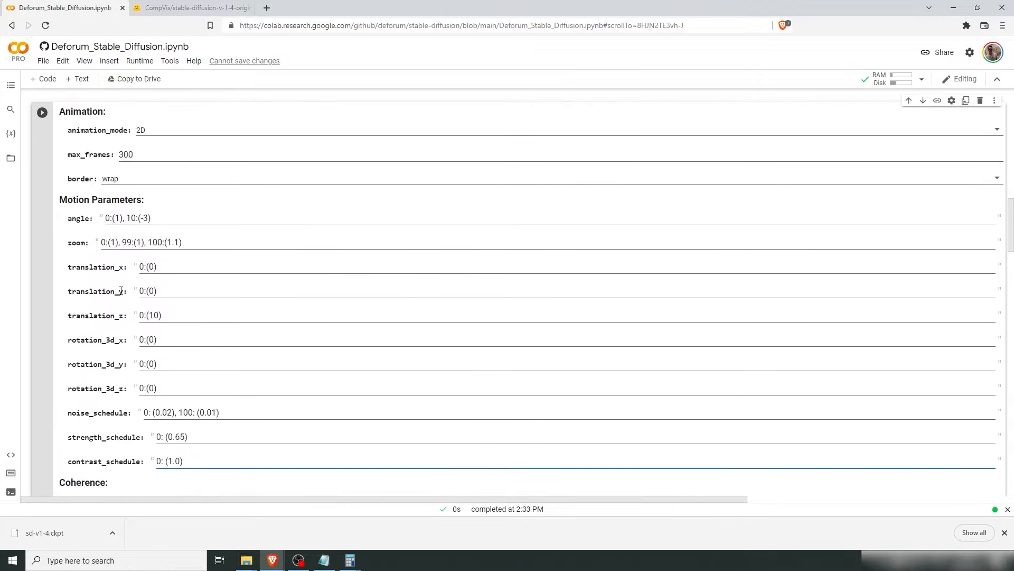
pyautogui.click(163, 131)
pyautogui.click(154, 156)
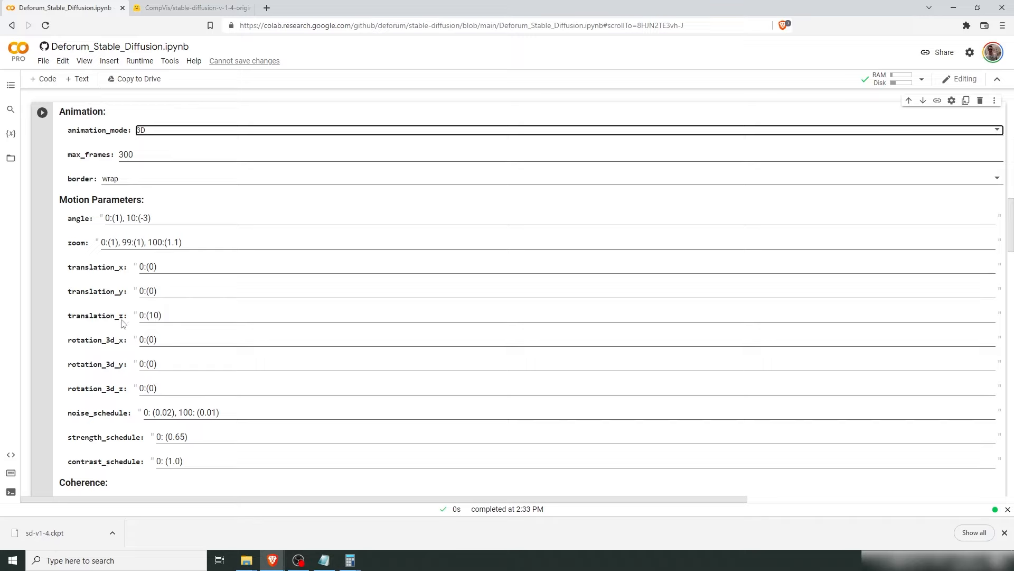
pyautogui.click(168, 130)
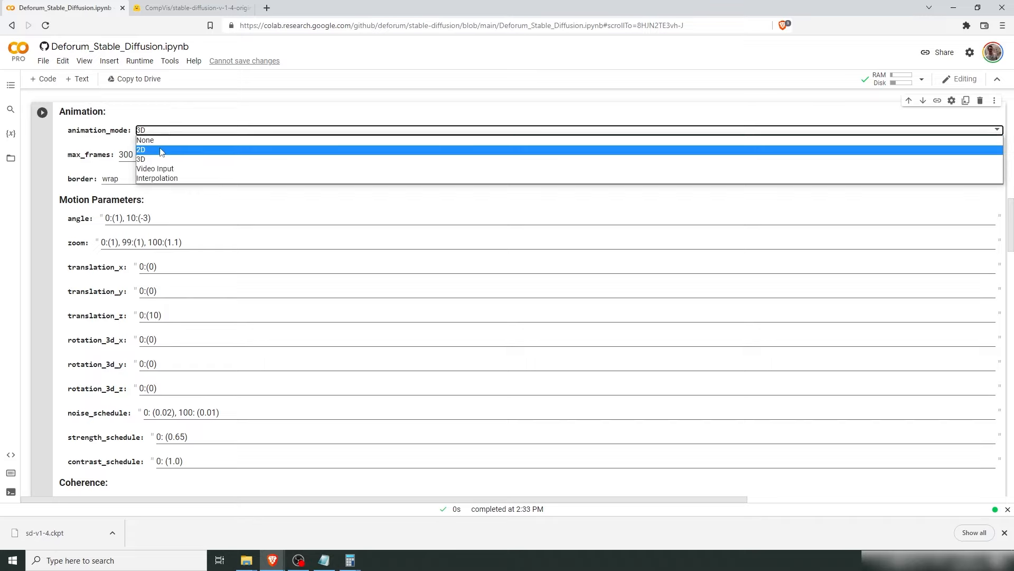
pyautogui.click(162, 152)
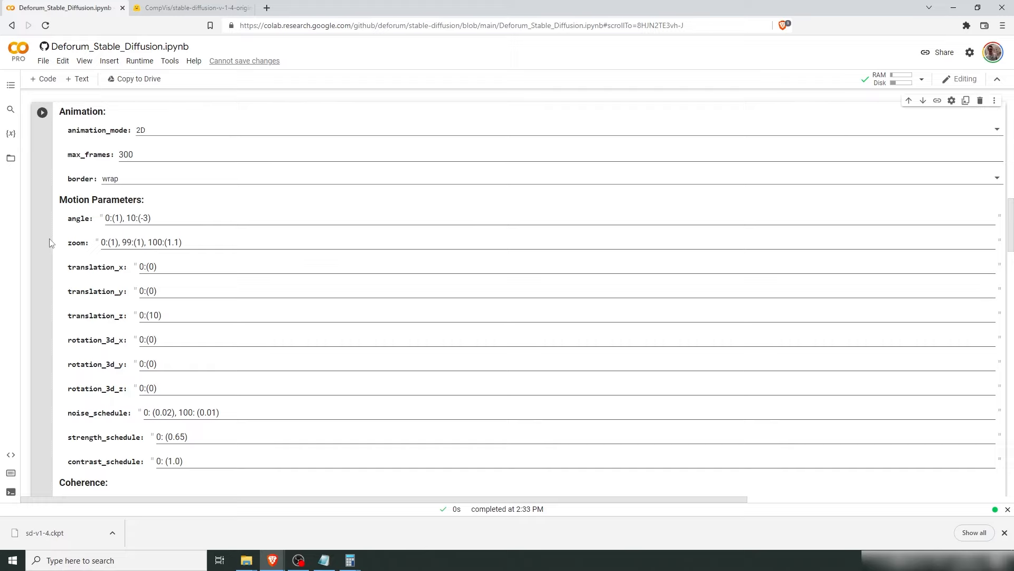
# - Set diffusion_cadence to 2 in the Coherence settings
pyautogui.scroll(-2, 322, 277)
pyautogui.scroll(-4, 321, 278)
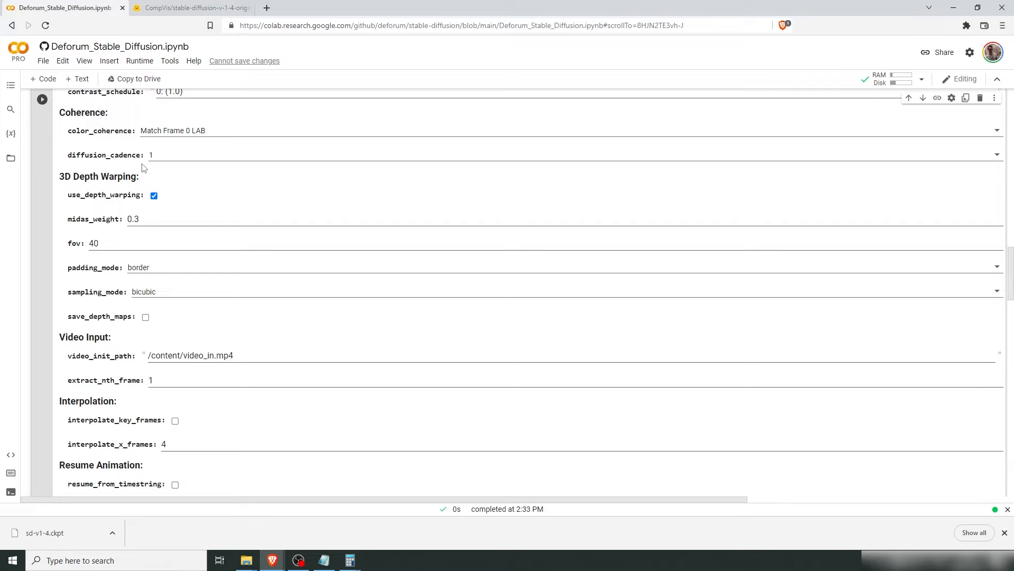
pyautogui.click(165, 157)
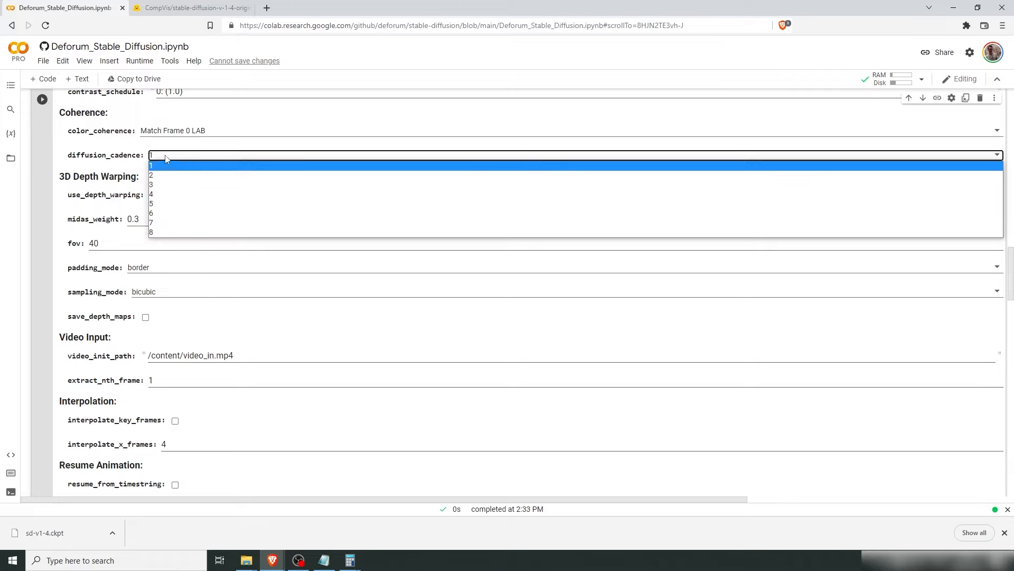
pyautogui.click(165, 175)
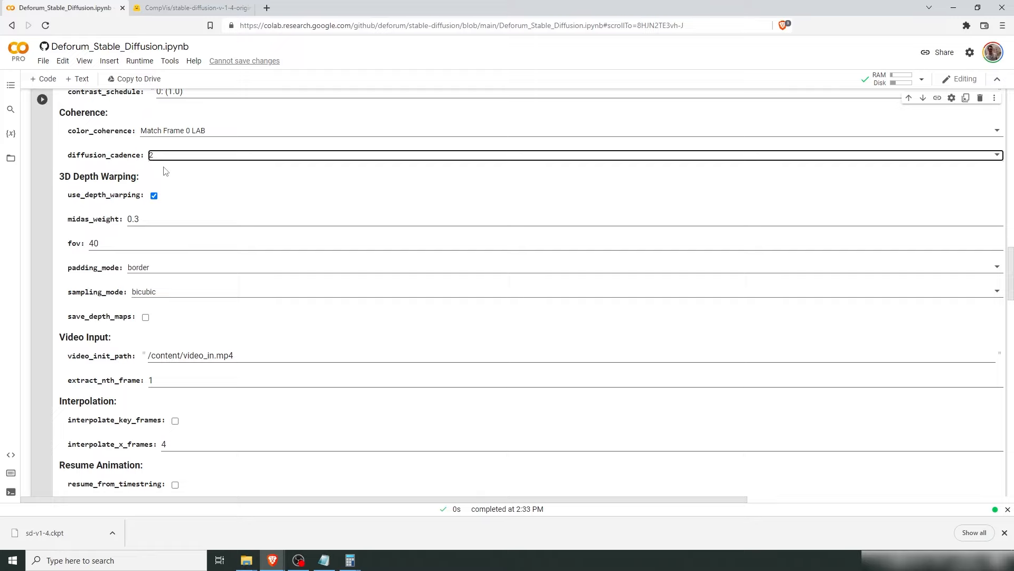
pyautogui.click(164, 158)
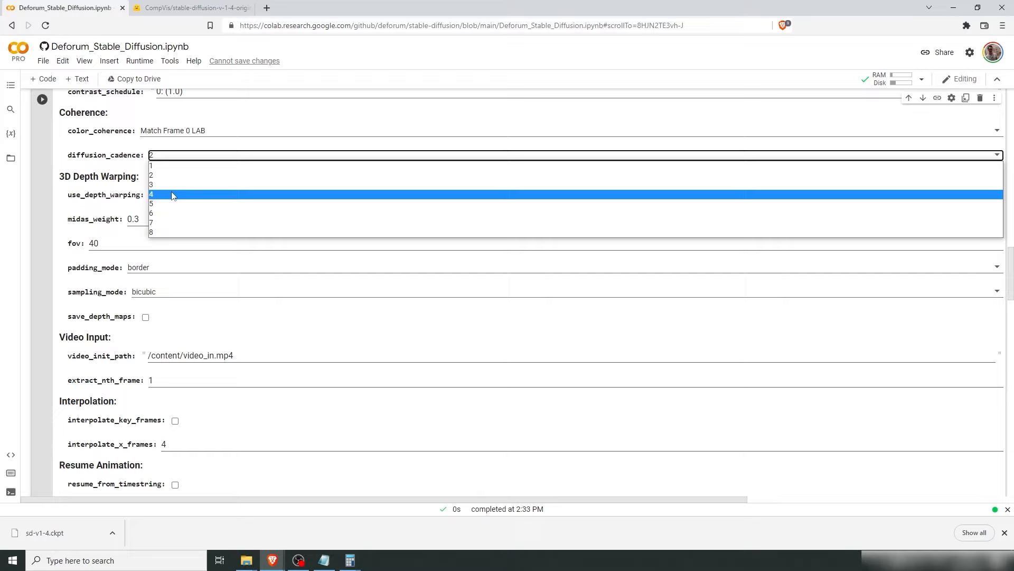
pyautogui.click(164, 175)
pyautogui.click(49, 199)
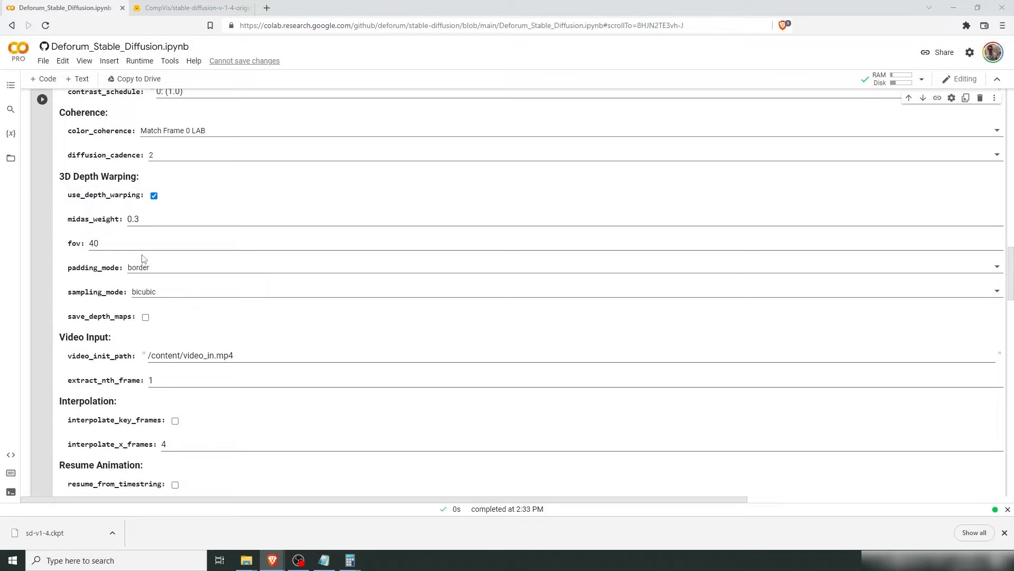
# - Examine the padding_mode and sampling_mode options under 3D Depth Warping, keeping border and bicubic
pyautogui.click(163, 270)
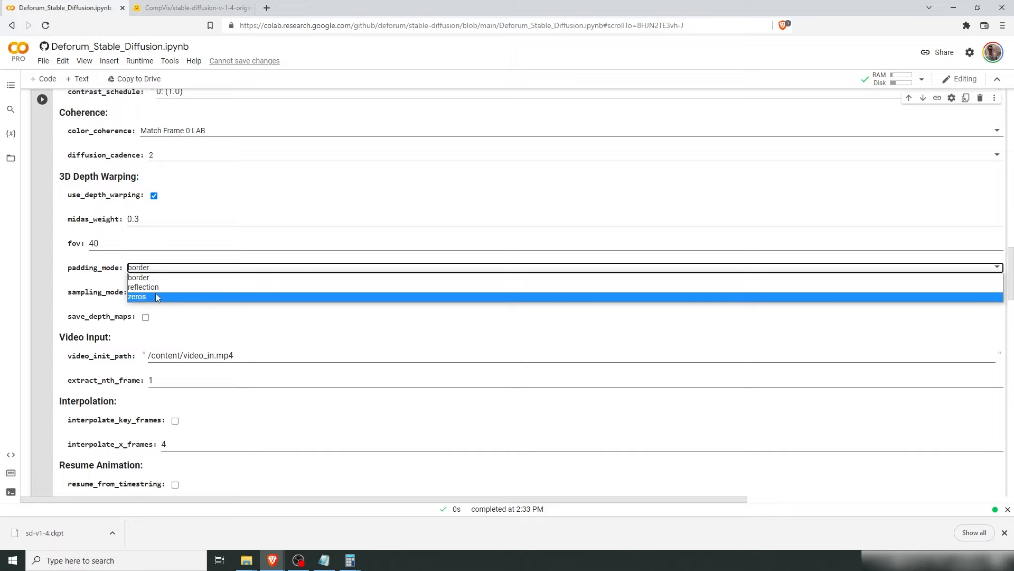
pyautogui.click(61, 282)
pyautogui.scroll(-2, 53, 270)
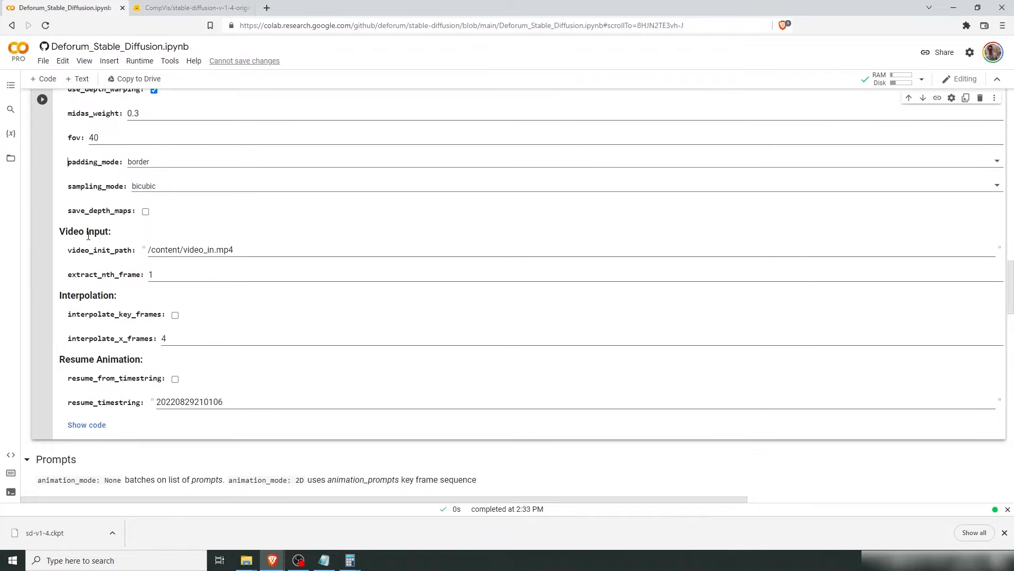
pyautogui.click(188, 186)
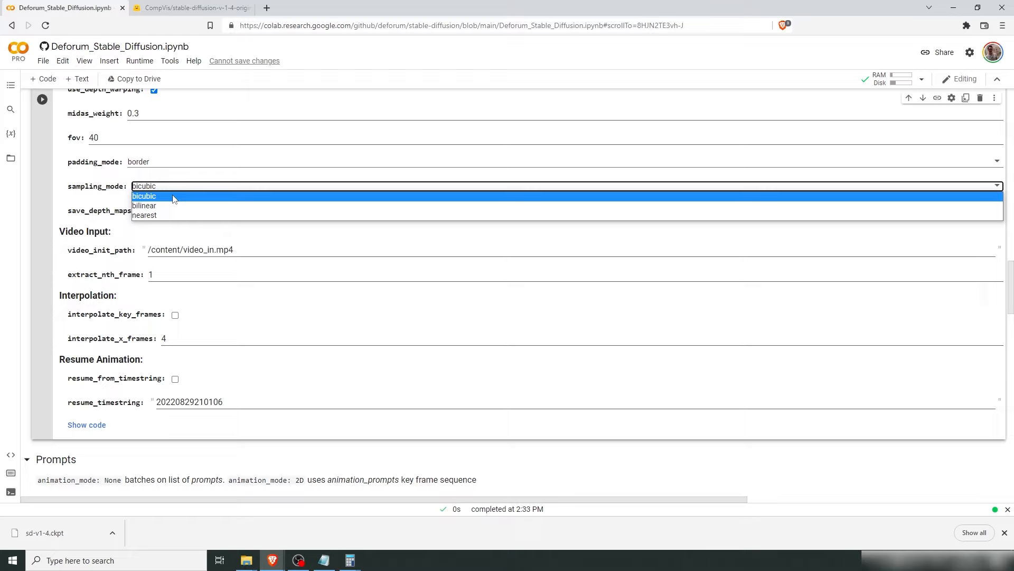
pyautogui.click(173, 199)
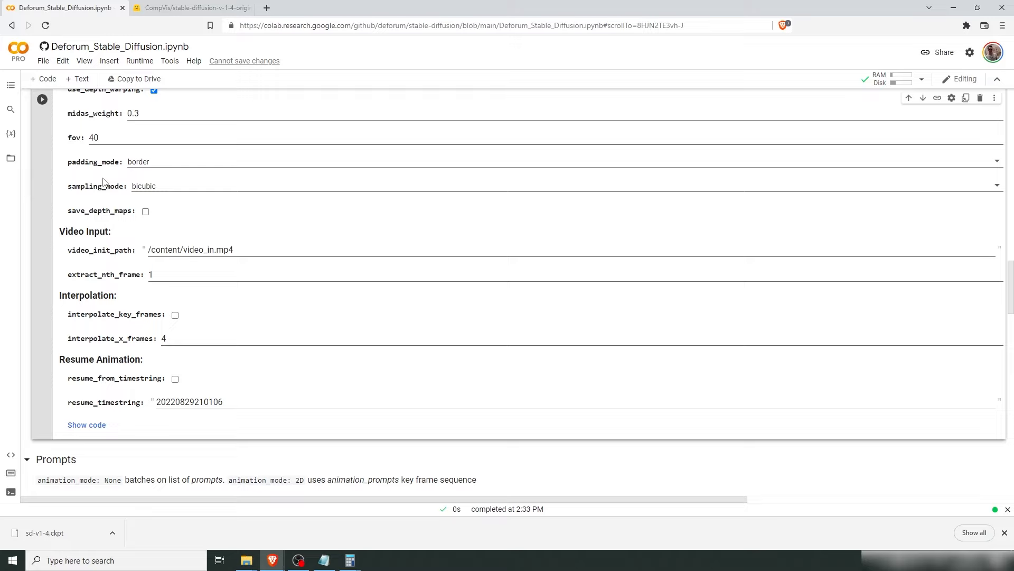
# - Check the animation_mode options, keeping 2D, and review the Video Input and Interpolation settings
pyautogui.scroll(6, 182, 253)
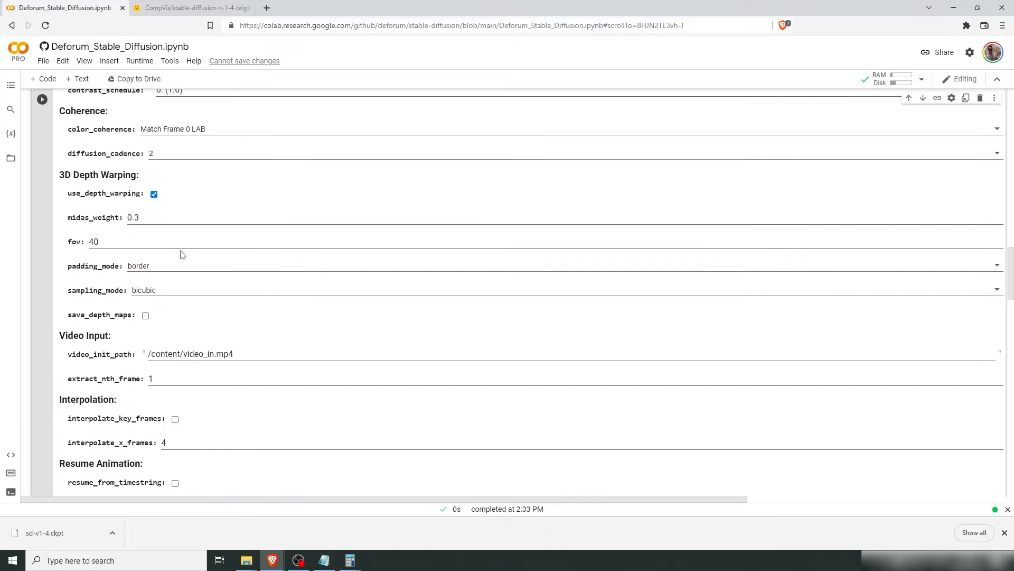
pyautogui.scroll(5, 183, 253)
pyautogui.click(150, 237)
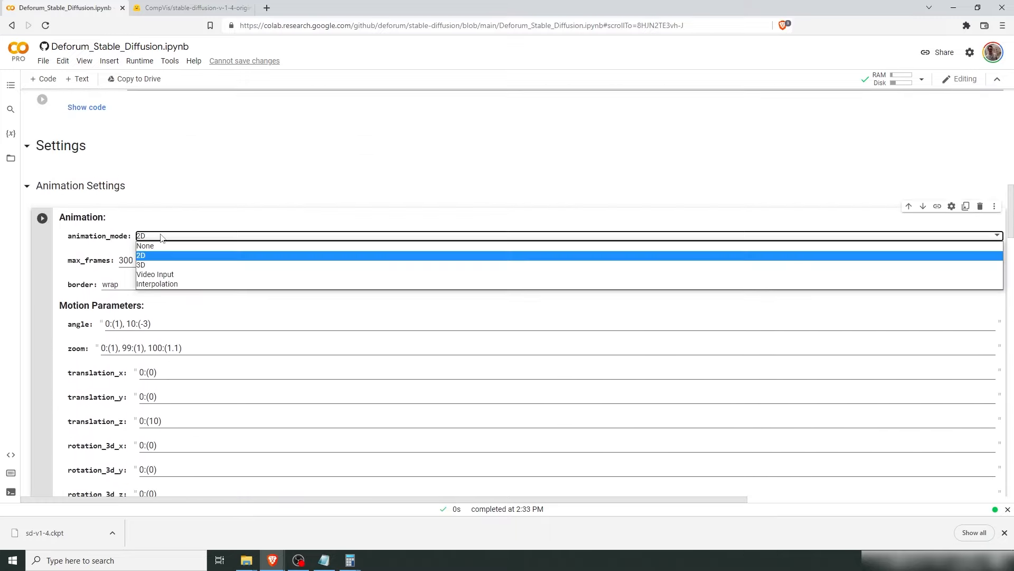
pyautogui.click(153, 256)
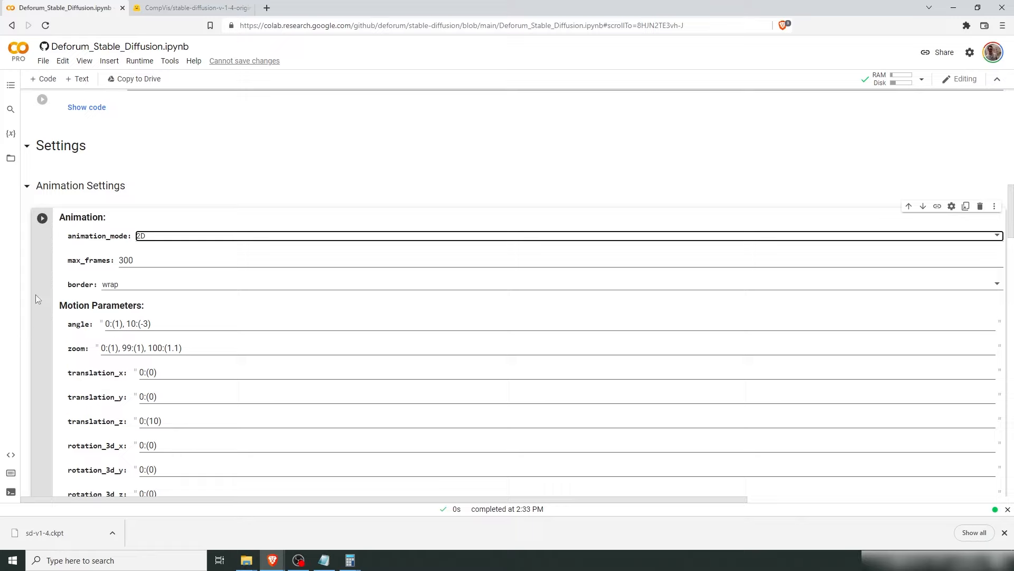
pyautogui.scroll(-8, 46, 289)
pyautogui.scroll(-3, 54, 279)
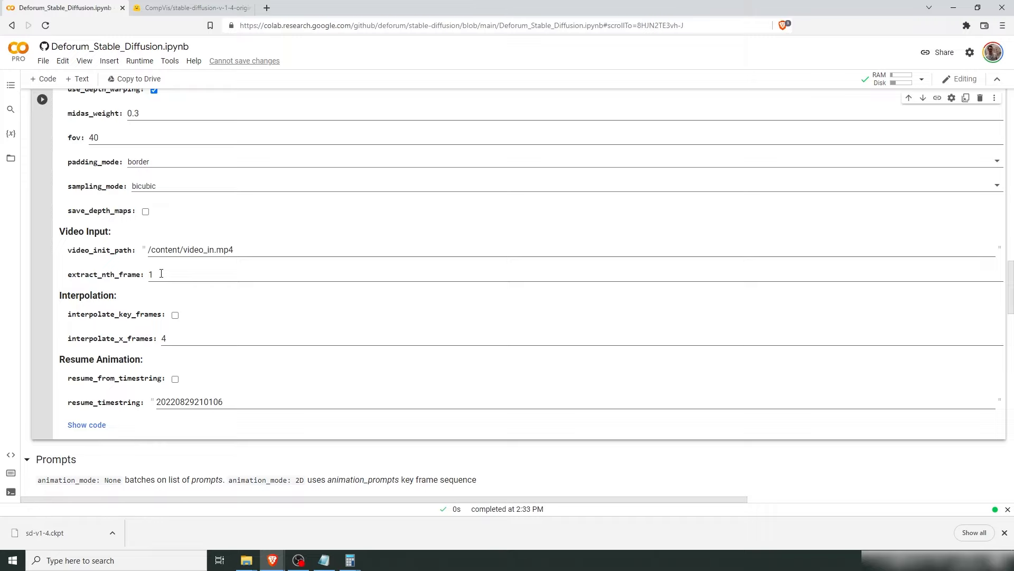
pyautogui.scroll(-1, 161, 273)
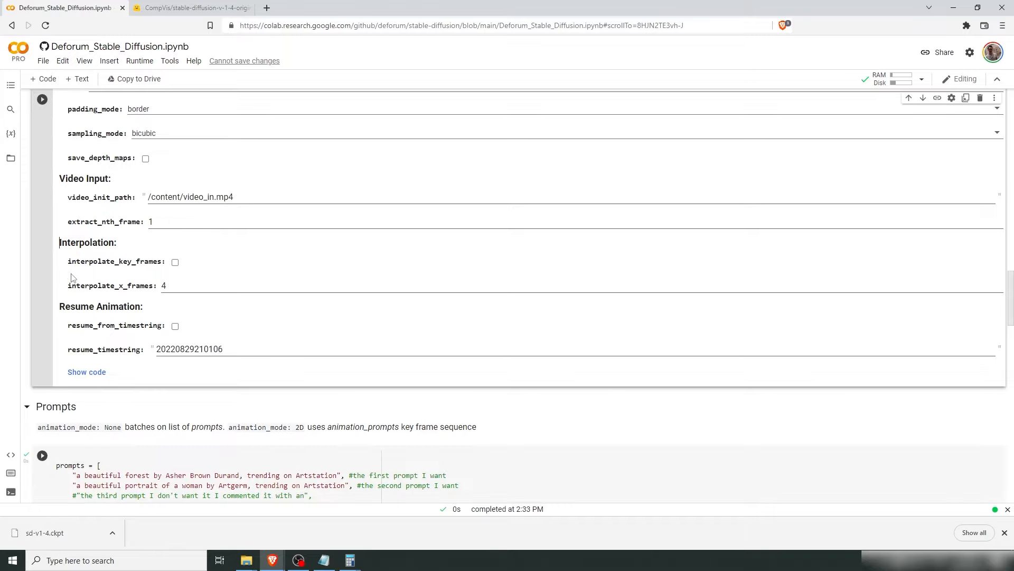
# - Look through the animation_mode choices again with 2D kept, and return to the Interpolation and Resume Animation settings
pyautogui.scroll(7, 111, 256)
pyautogui.scroll(5, 112, 256)
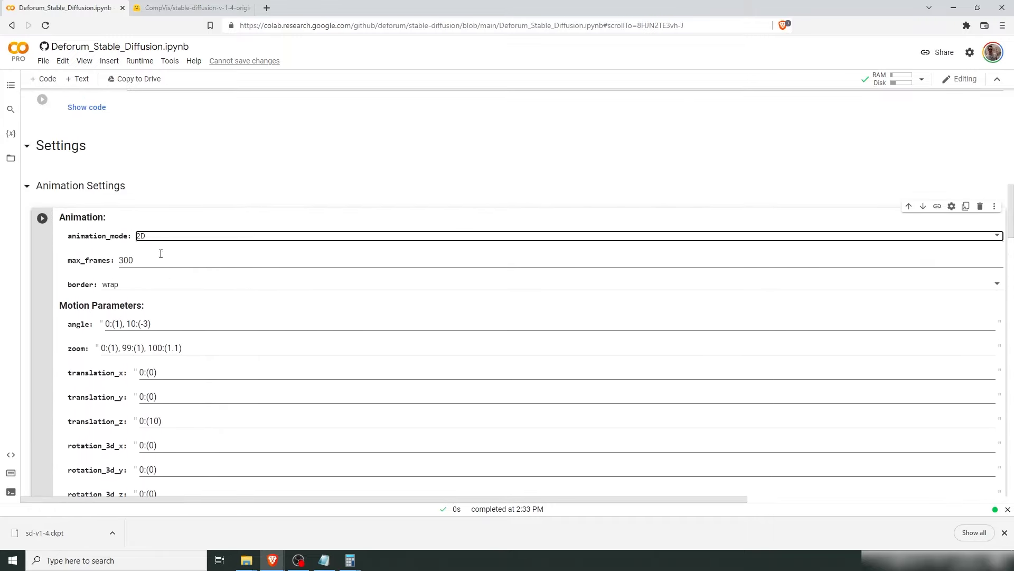
pyautogui.click(155, 236)
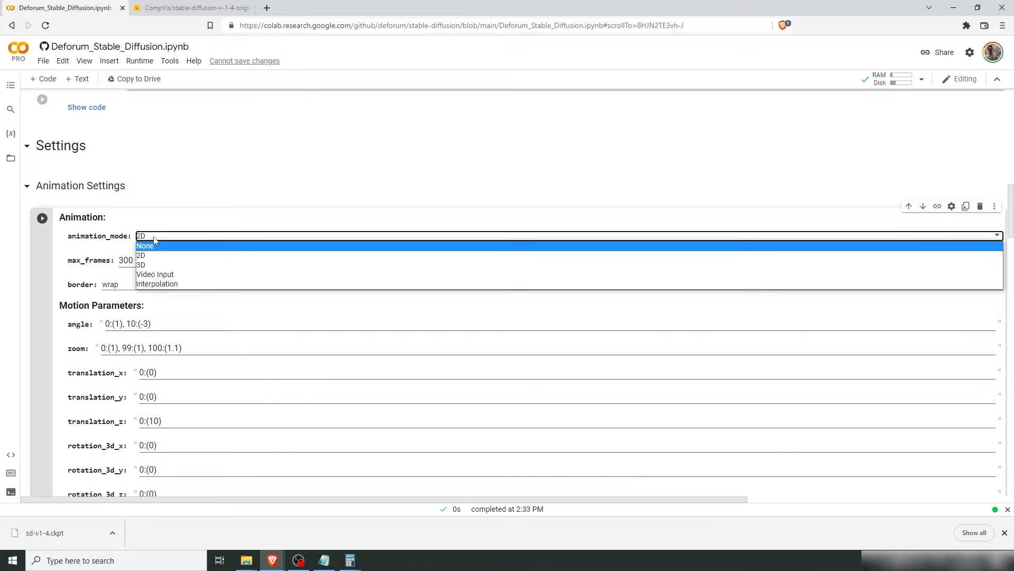
pyautogui.click(148, 255)
pyautogui.scroll(-8, 61, 275)
pyautogui.scroll(-4, 61, 275)
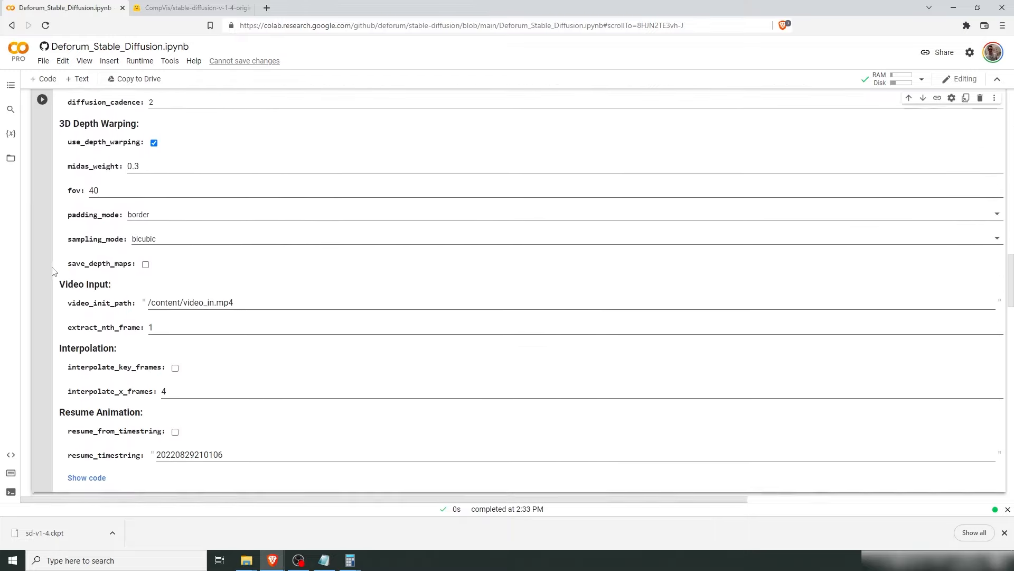
# - Try enabling interpolate_key_frames under Interpolation, check the animation prompt keyframes, and turn it off again
pyautogui.moveTo(169, 288); pyautogui.dragTo(154, 286)
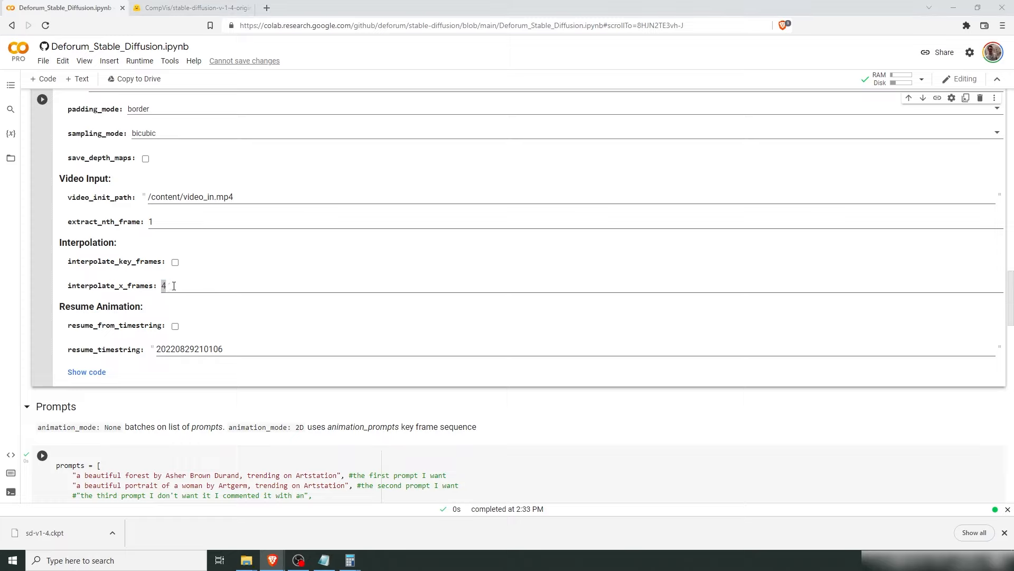
pyautogui.click(175, 262)
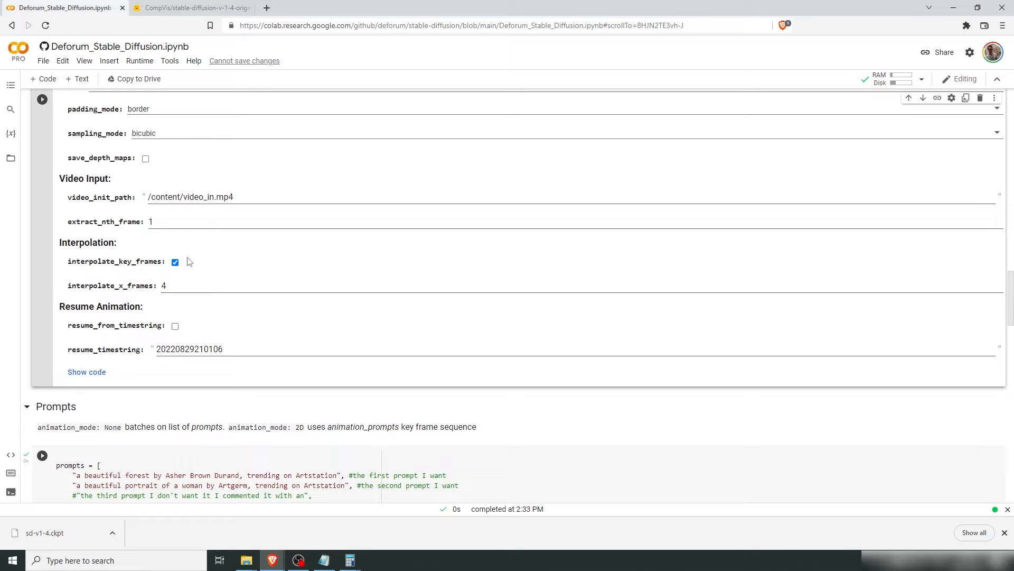
pyautogui.scroll(-3, 175, 275)
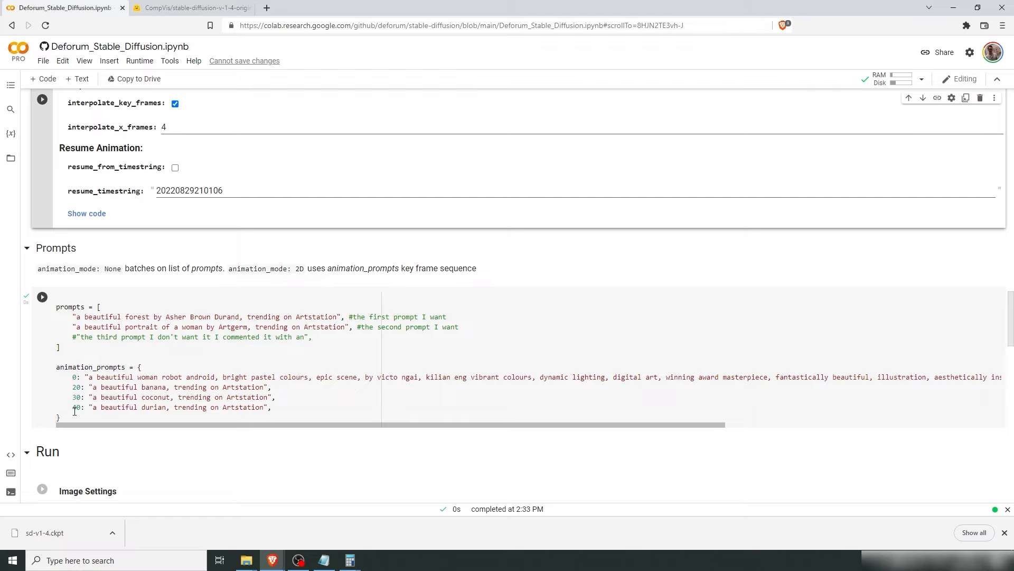
pyautogui.click(175, 104)
pyautogui.scroll(2, 220, 245)
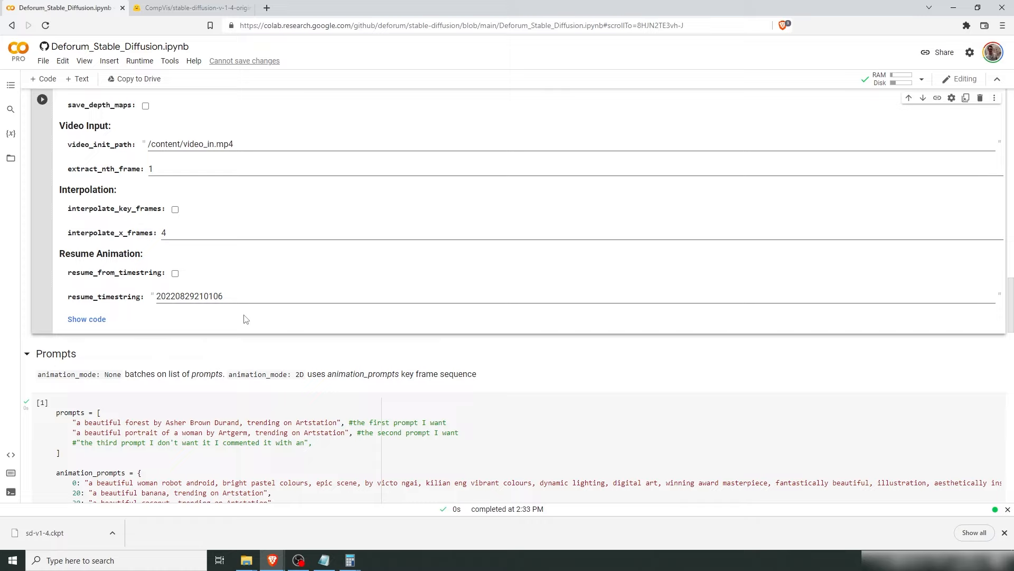
# - Enable resume_from_timestring in the Resume Animation settings and go on to the Prompts cell
pyautogui.click(175, 273)
pyautogui.scroll(-3, 201, 286)
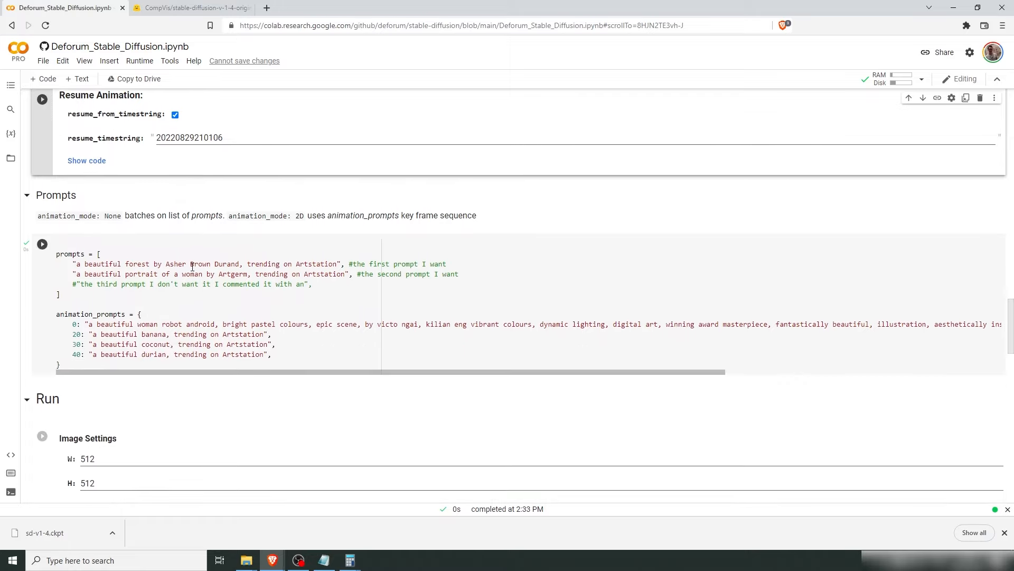
pyautogui.scroll(-1, 41, 280)
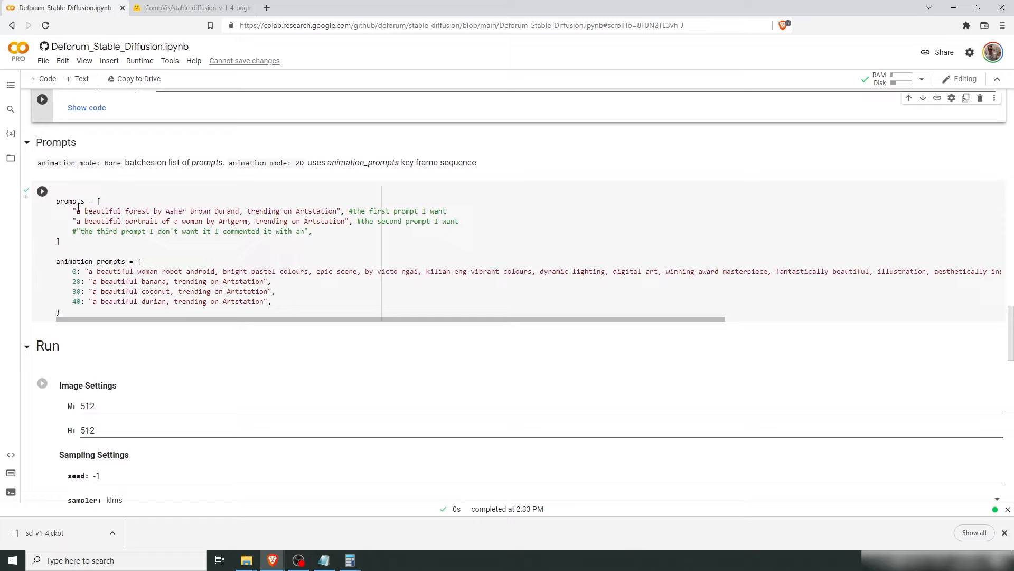
# - Copy the full frame 0 prompt in animation_prompts and paste it over the frame 20 prompt text
pyautogui.scroll(20, 65, 198)
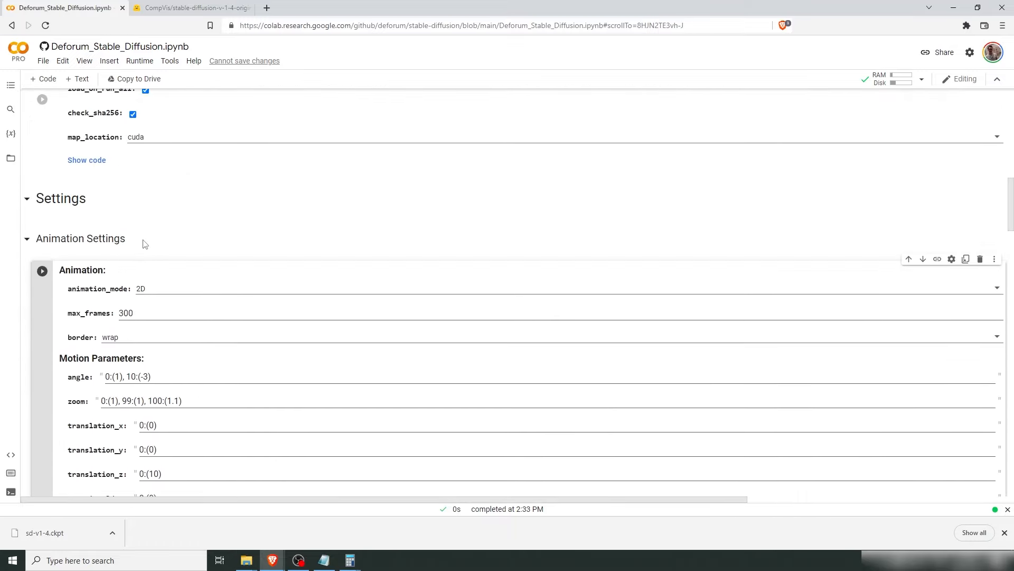
pyautogui.scroll(-20, 142, 292)
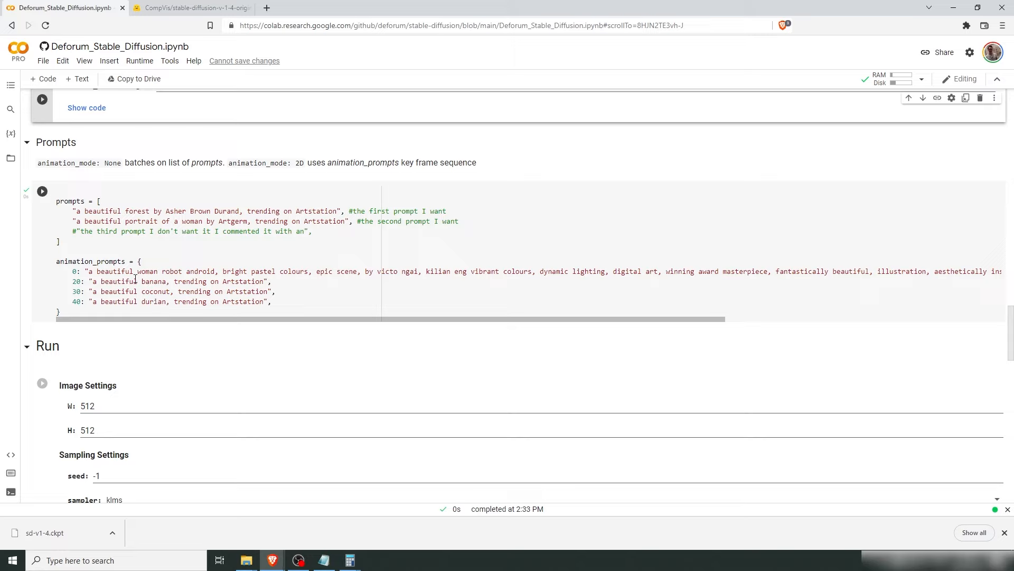
pyautogui.moveTo(89, 271); pyautogui.dragTo(222, 271)
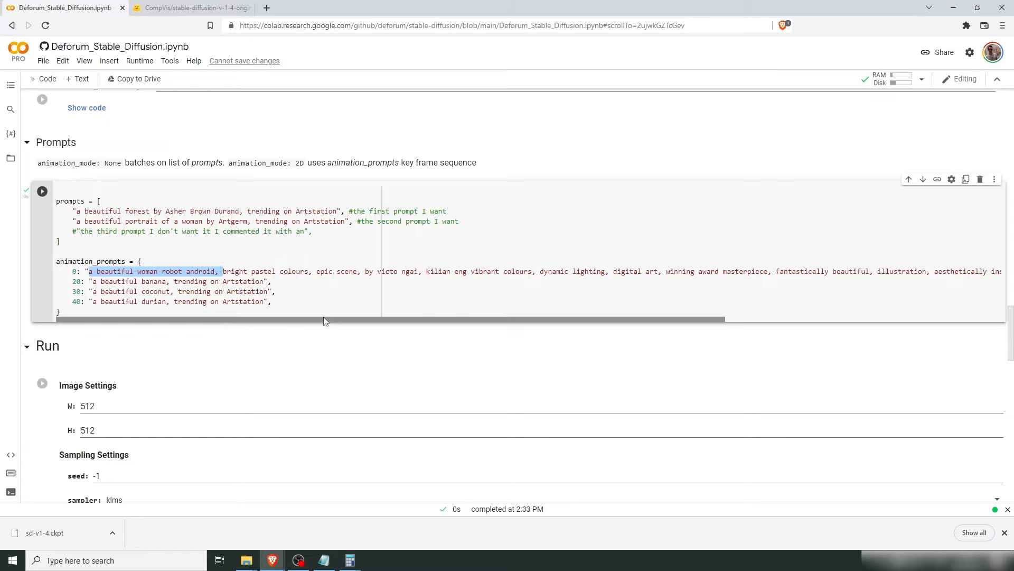
pyautogui.moveTo(537, 319); pyautogui.dragTo(807, 315)
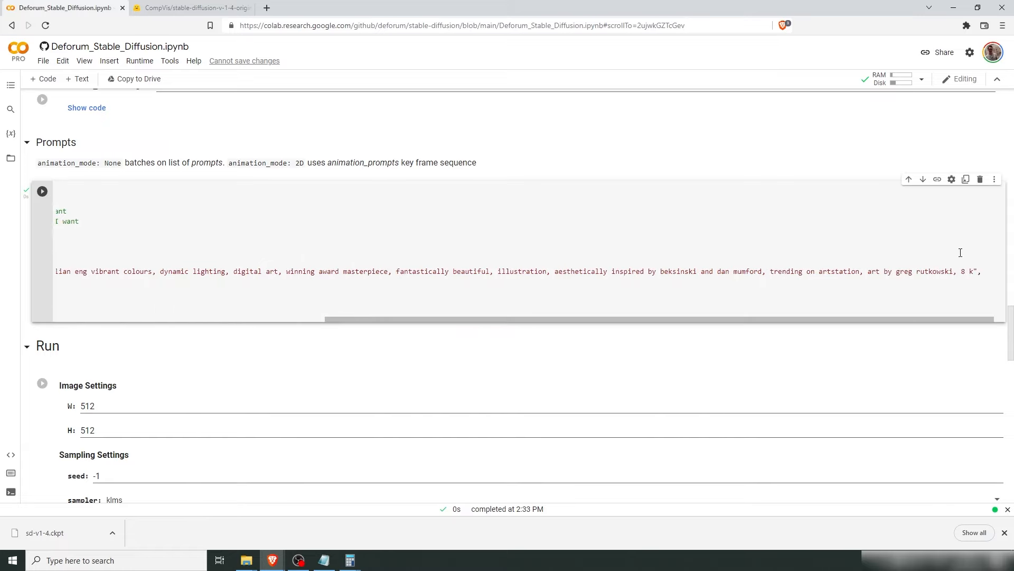
pyautogui.keyDown('shift'); pyautogui.click(973, 271); pyautogui.keyUp('shift')
pyautogui.hscroll(-8, 603, 324)
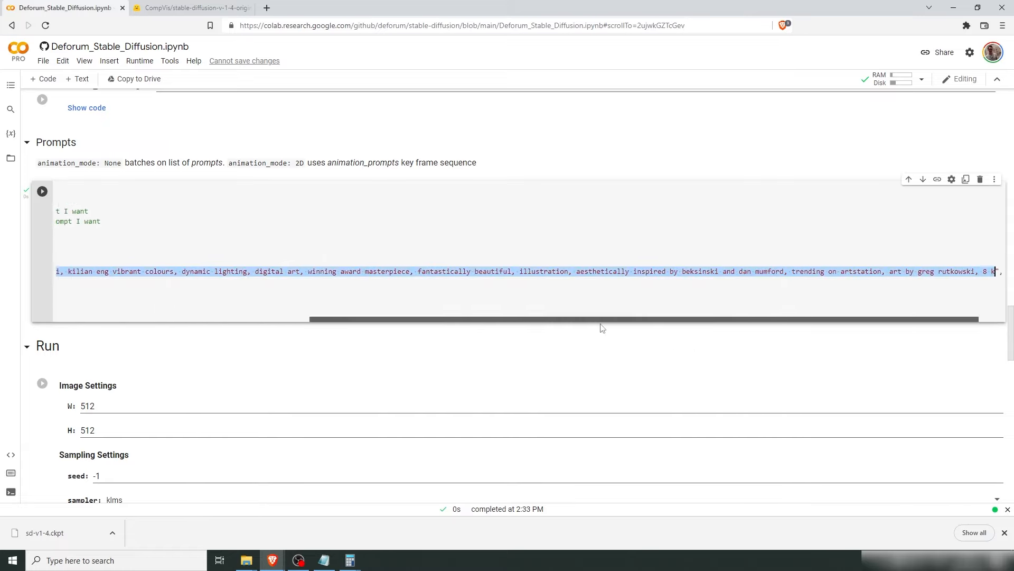
pyautogui.click(94, 283)
pyautogui.moveTo(94, 283); pyautogui.dragTo(264, 282)
pyautogui.write('a beautiful woman robot android, bright pastel colours, epic scene, by victo ngai, kilian eng vibrant colours, dynamic lighting, digital art, winning award masterpiece, fantastically beautiful, illustration, aesthetically inspired by beksinski and van mondrian, trending on artstation, art by greg rutkowski, 8 k')
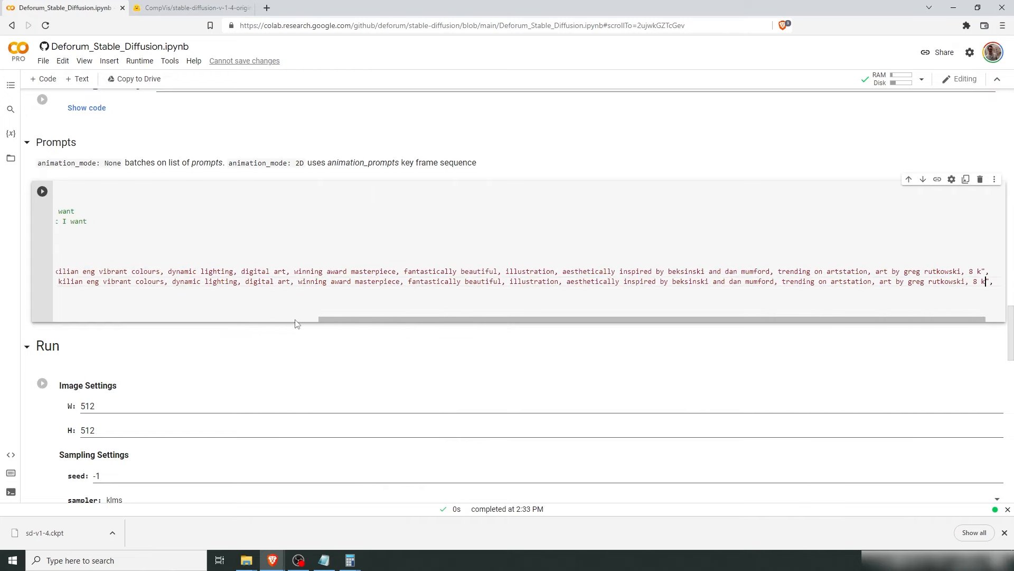
# - Replace the subject "a beautiful woman robot android" in the frame 20 prompt with "a sportscar on the beach"
pyautogui.hscroll(-8, 288, 323)
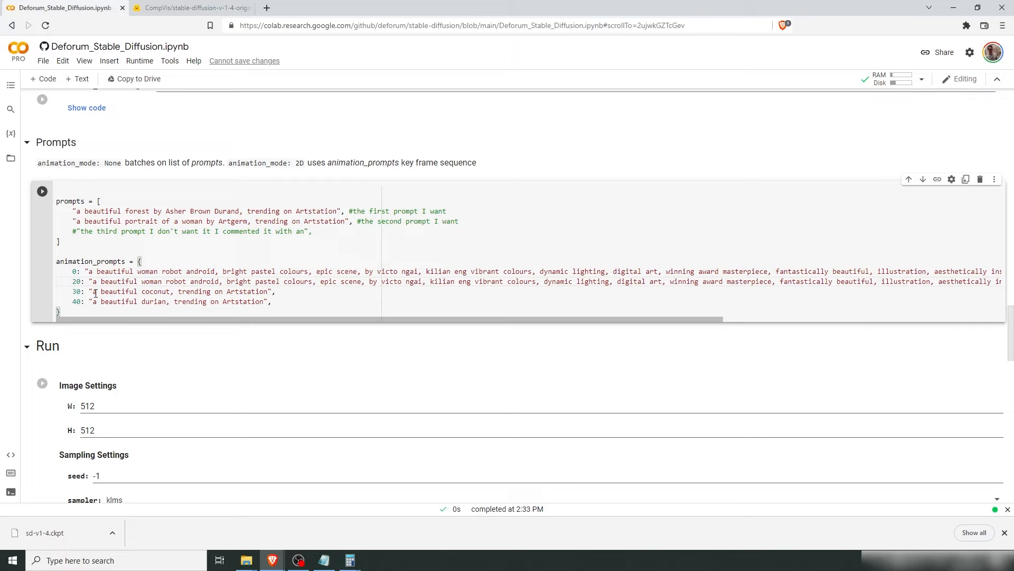
pyautogui.doubleClick(148, 282)
pyautogui.moveTo(220, 282); pyautogui.dragTo(91, 282)
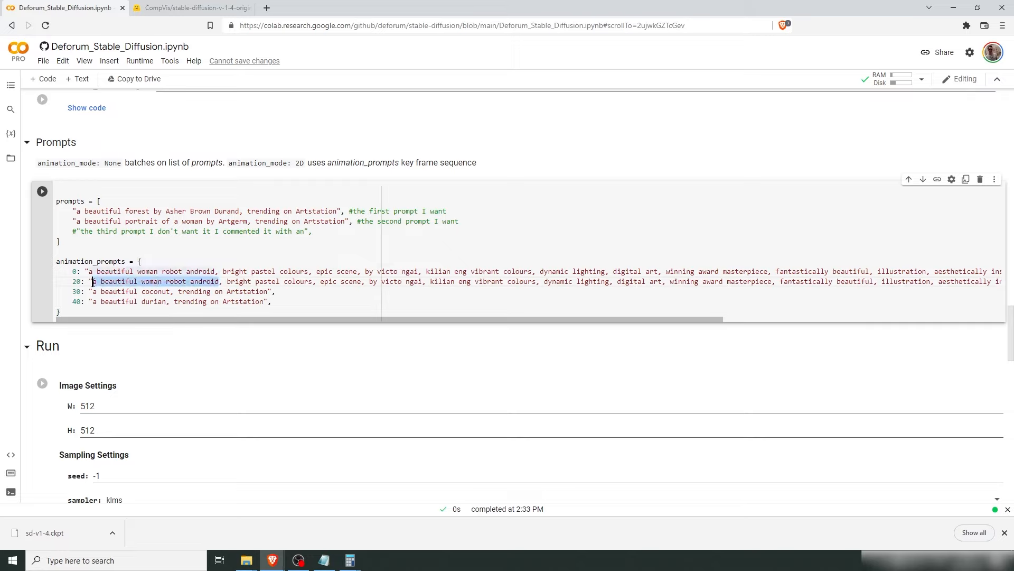
pyautogui.write('a sportscar on the beac')
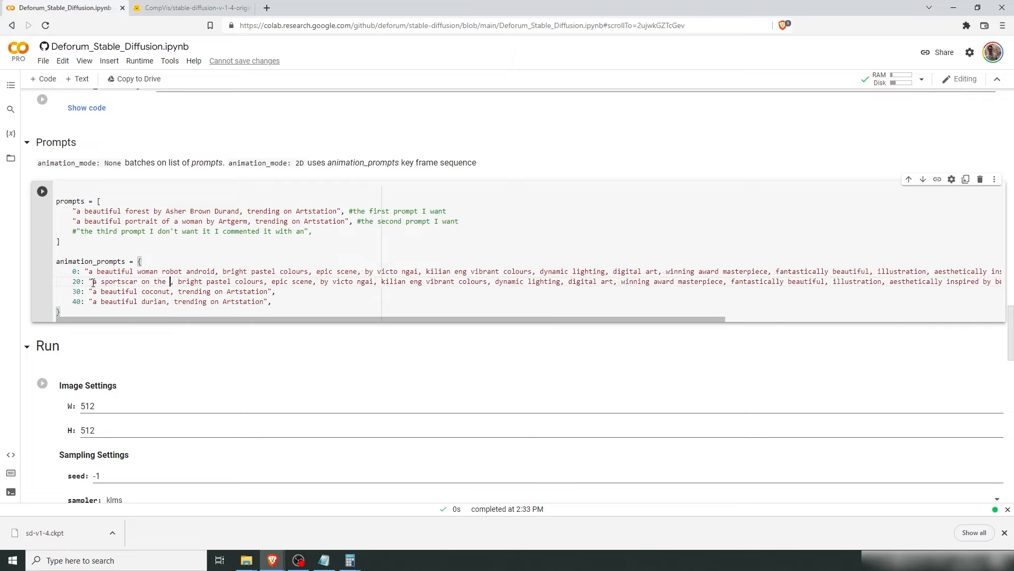
pyautogui.write('h')
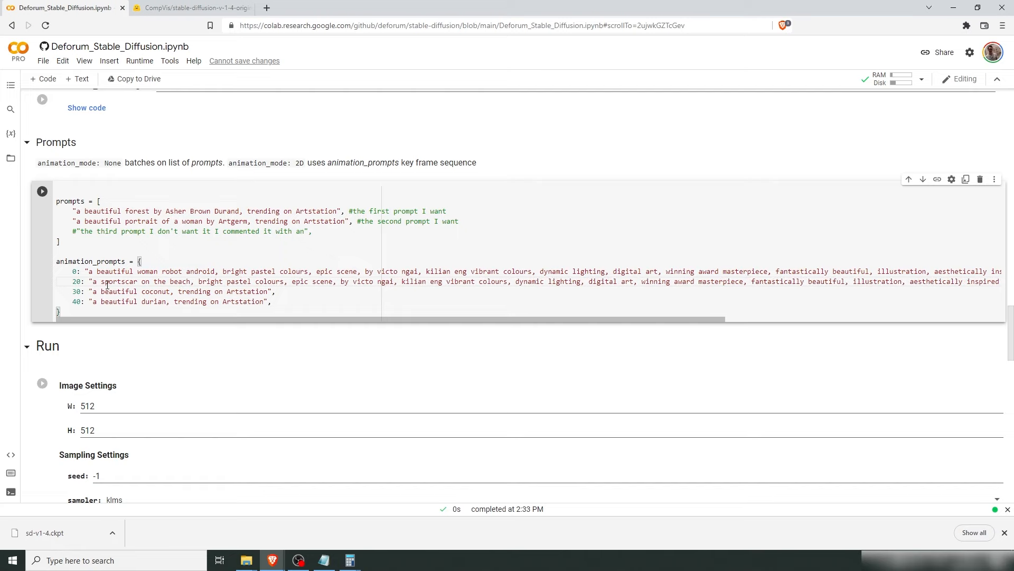
# - Paste the copied prompt over the frame 30 prompt and change its subject to "a village of huts with palm trees"
pyautogui.moveTo(93, 291); pyautogui.dragTo(271, 291)
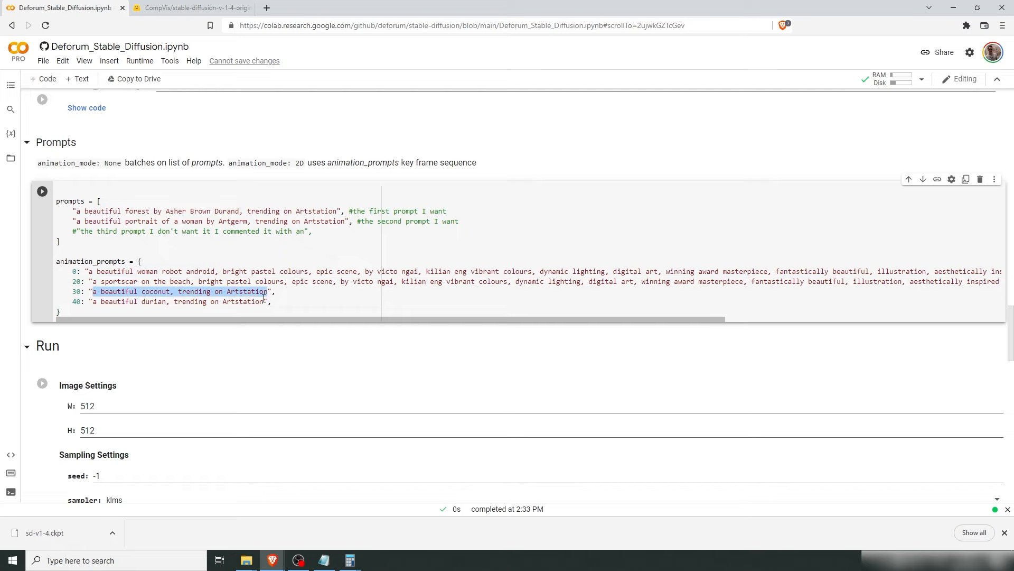
pyautogui.hotkey('ctrl', 'v')
pyautogui.moveTo(361, 320); pyautogui.dragTo(219, 291)
pyautogui.write('a village of huts')
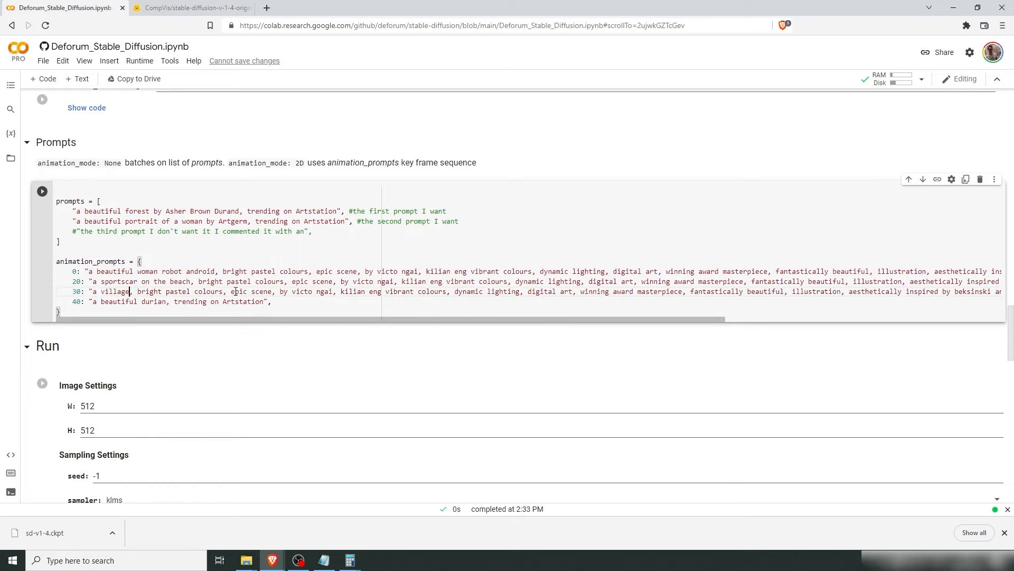
pyautogui.write(' with palm tre')
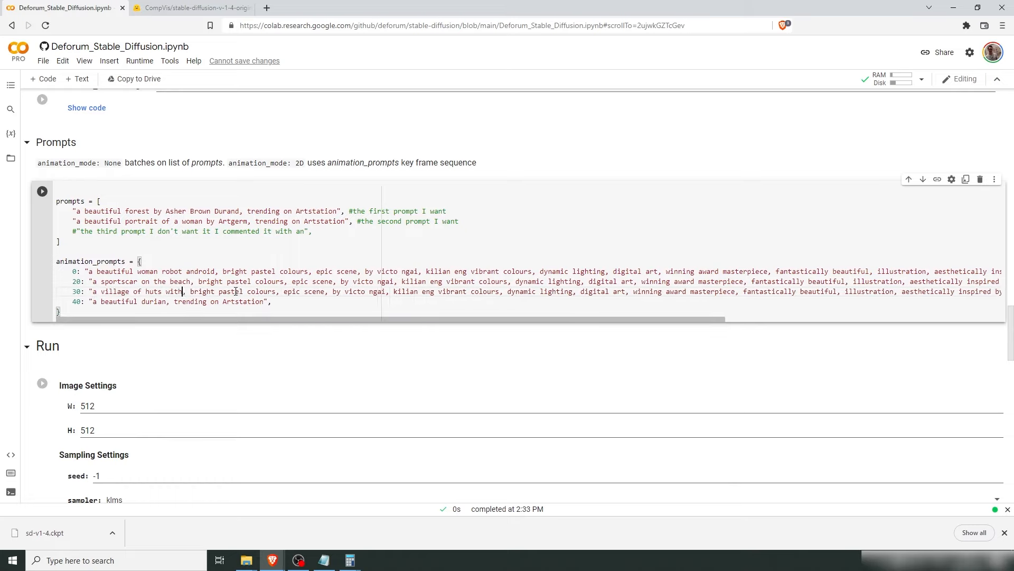
pyautogui.write('es')
# - Paste the copied prompt over the frame 40 prompt and change its subject to "ship in the ocean"
pyautogui.moveTo(92, 301); pyautogui.dragTo(271, 301)
pyautogui.write('a beautiful woman robot android, bright pastel colours, epic scene, by victo ngai, kilian eng vibrant colours, dynamic lighting, digital art, winning award masterpiece, fantastically beautiful, illustration, aesthetically inspired by beksinski and dan mumford, trending on artstation, art by greg rutkowski, 8 k')
pyautogui.click(300, 320)
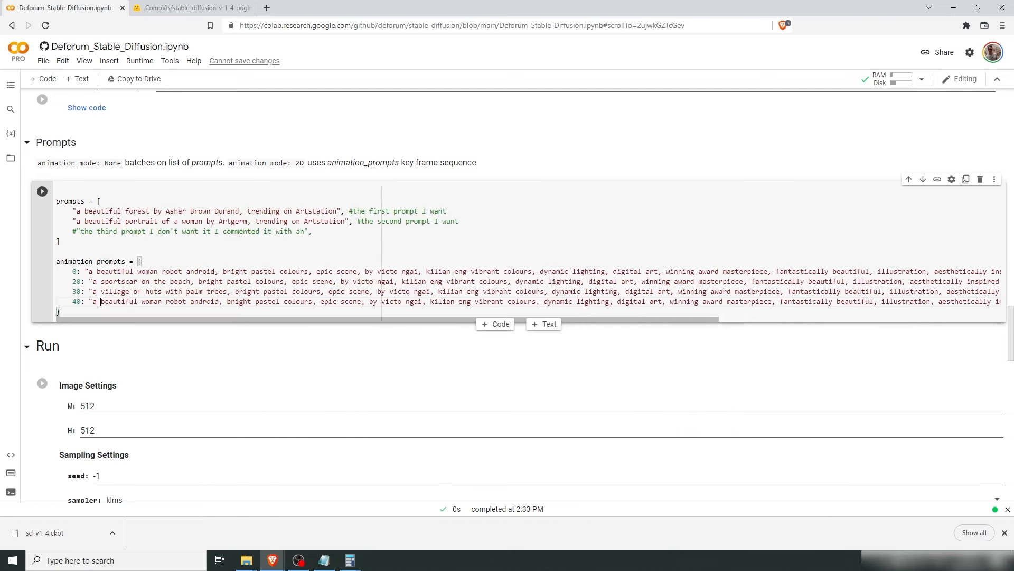
pyautogui.moveTo(93, 301); pyautogui.dragTo(220, 301)
pyautogui.write('ship in the c')
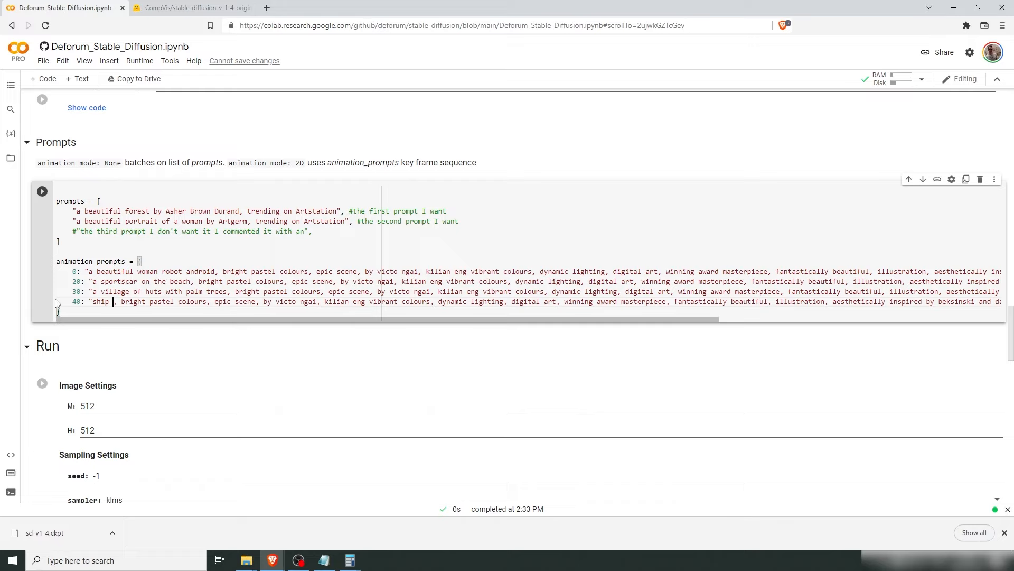
pyautogui.write('cean')
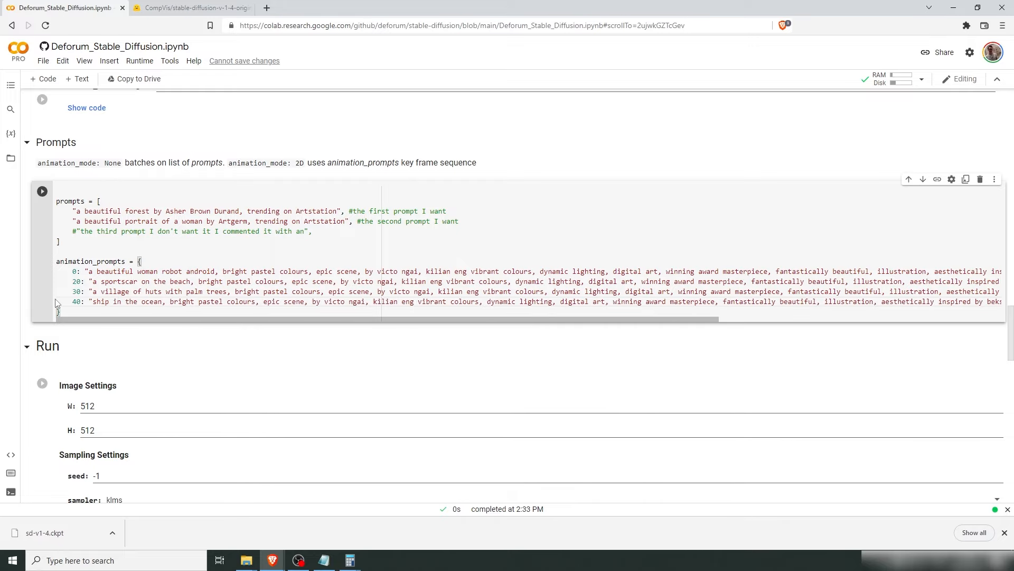
# - Review the Image Settings and Sampling Settings in the Run section, checking the sampler options and steps while keeping klms
pyautogui.scroll(-3, 141, 285)
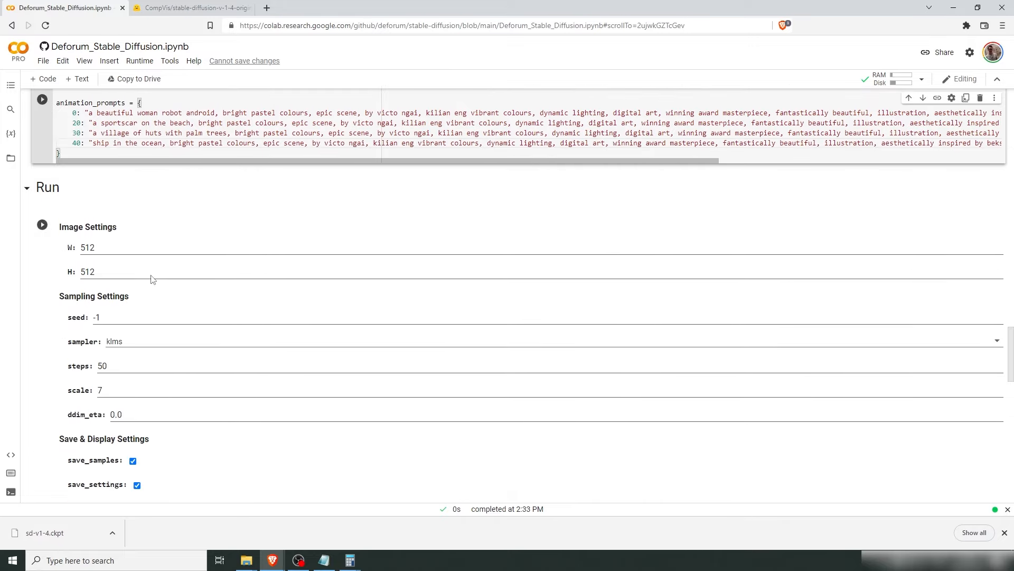
pyautogui.scroll(-2, 159, 275)
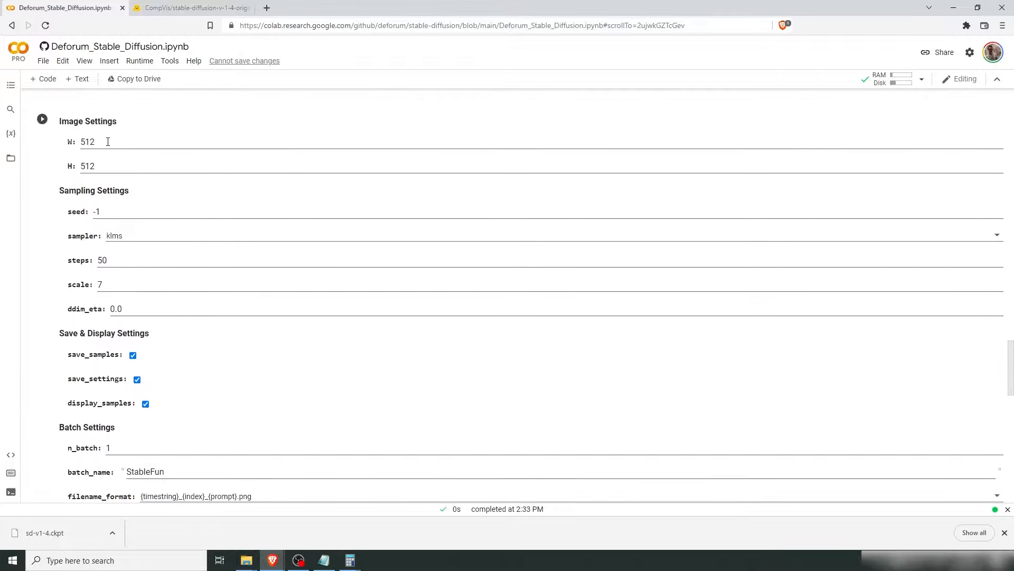
pyautogui.scroll(-1, 143, 187)
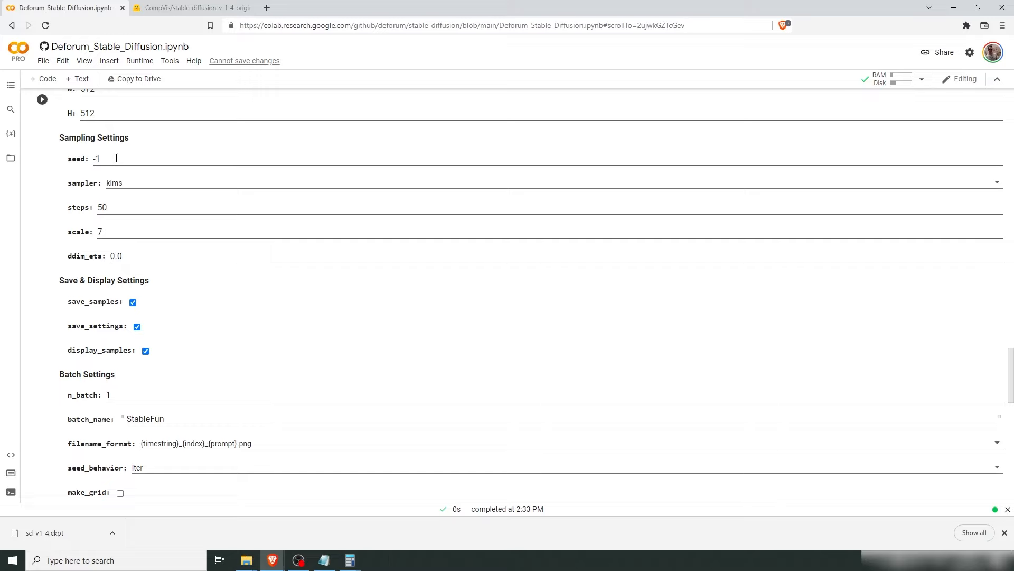
pyautogui.click(134, 184)
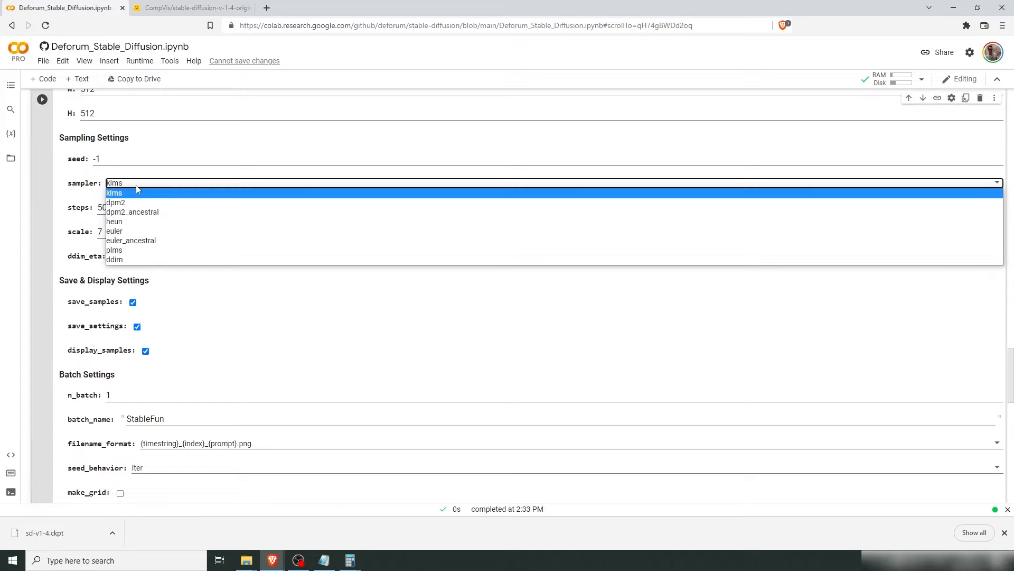
pyautogui.click(137, 185)
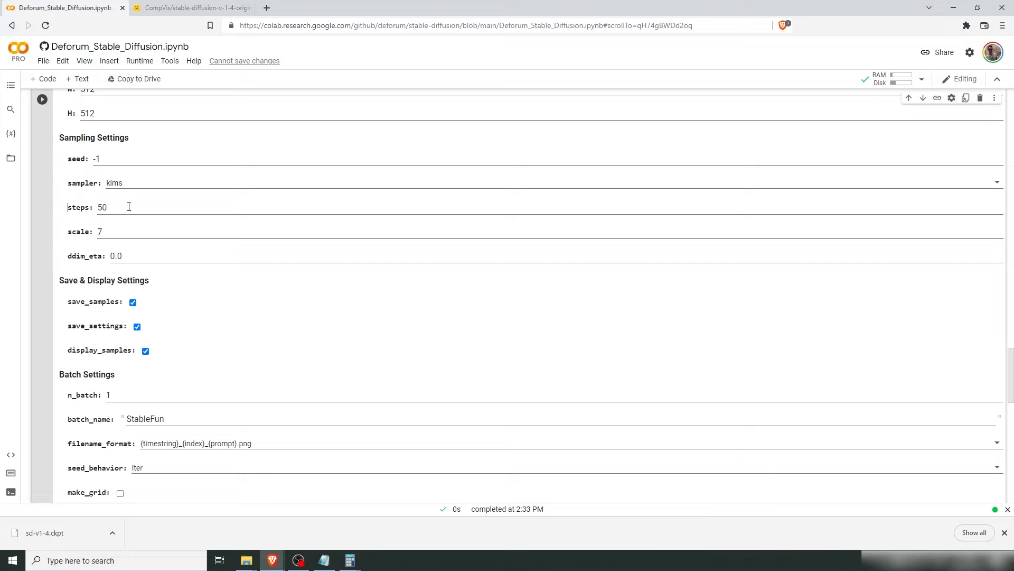
pyautogui.scroll(-1, 129, 207)
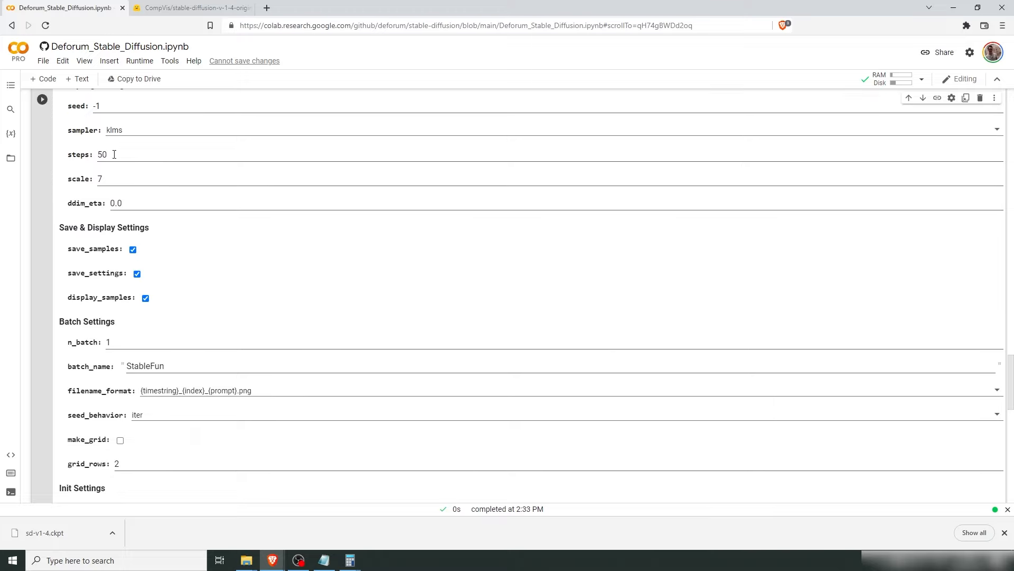
pyautogui.click(117, 153)
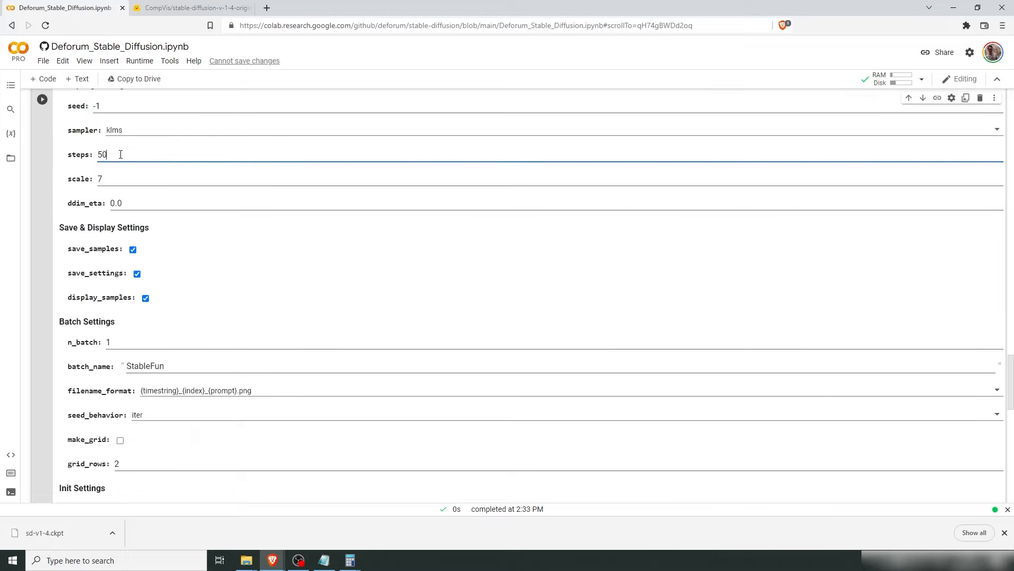
# - Compare strength_schedule with the steps and scale settings, check the sampler choices with klms kept, and review the Batch and Init Settings
pyautogui.scroll(20, 151, 211)
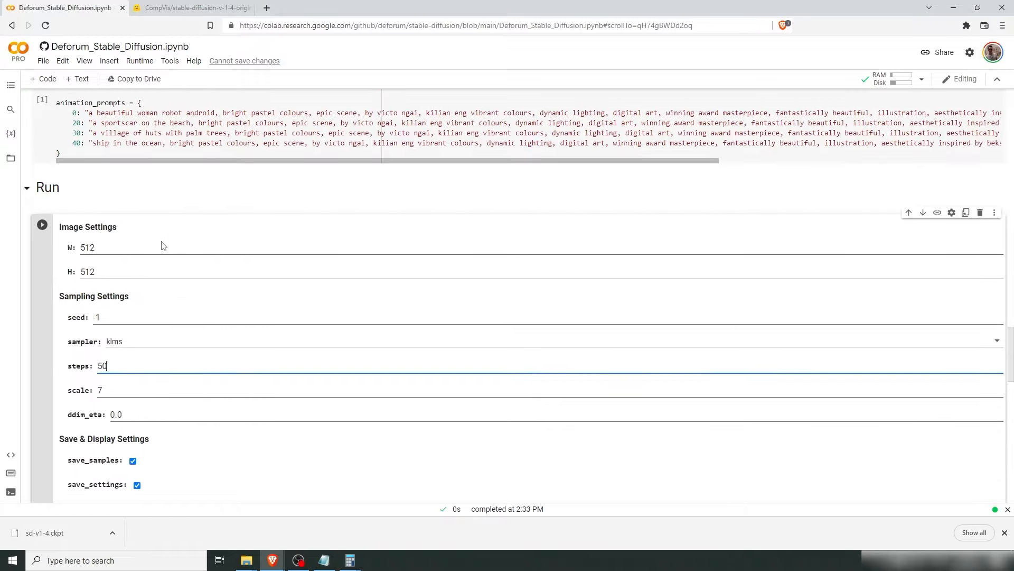
pyautogui.scroll(4, 160, 248)
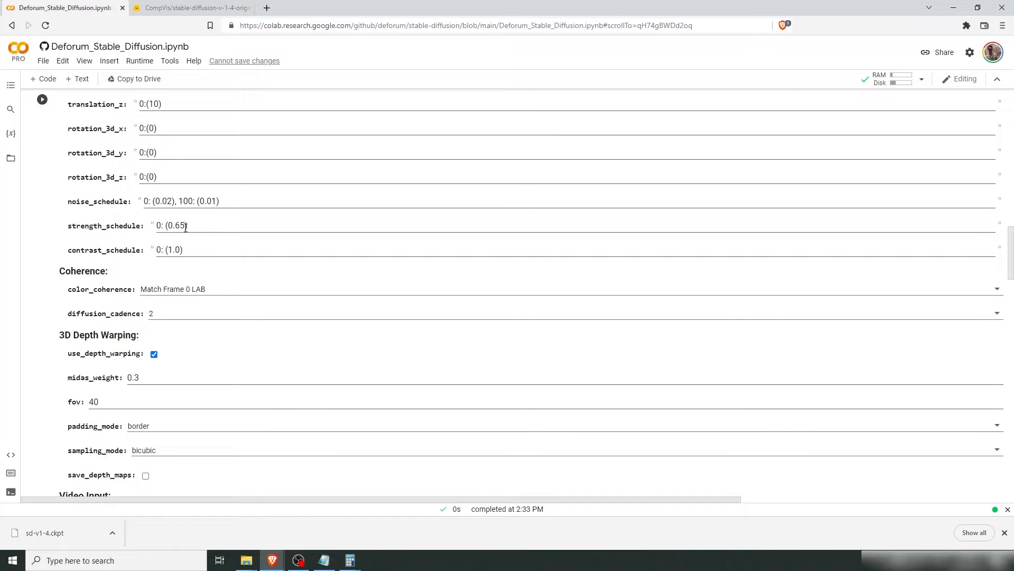
pyautogui.scroll(-15, 206, 282)
pyautogui.click(122, 177)
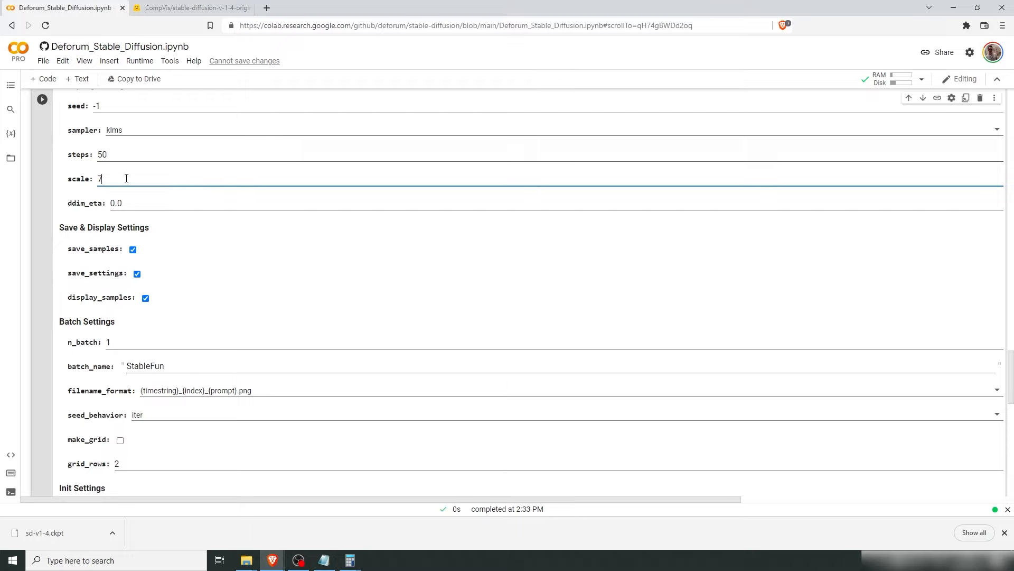
pyautogui.click(126, 132)
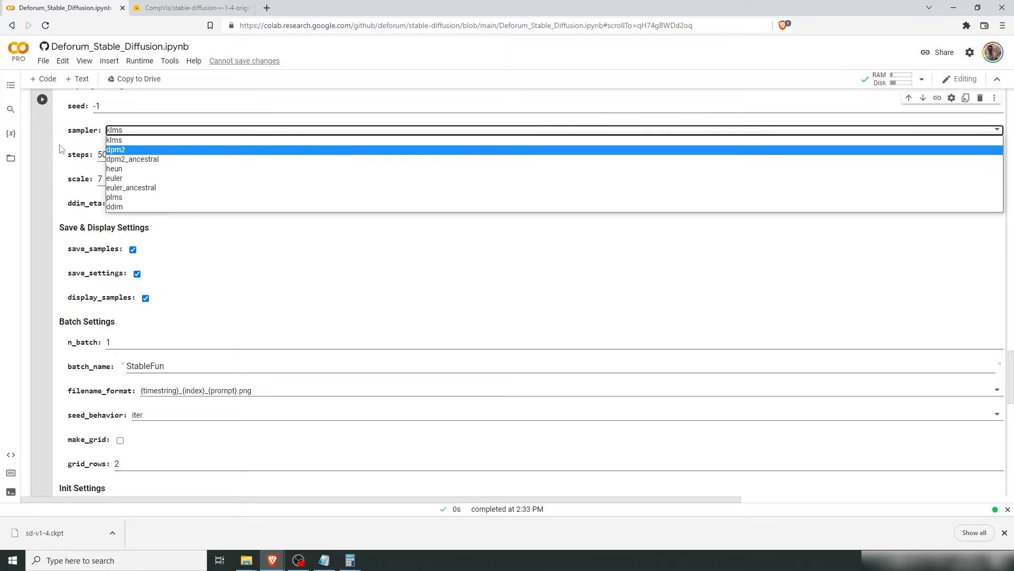
pyautogui.click(127, 141)
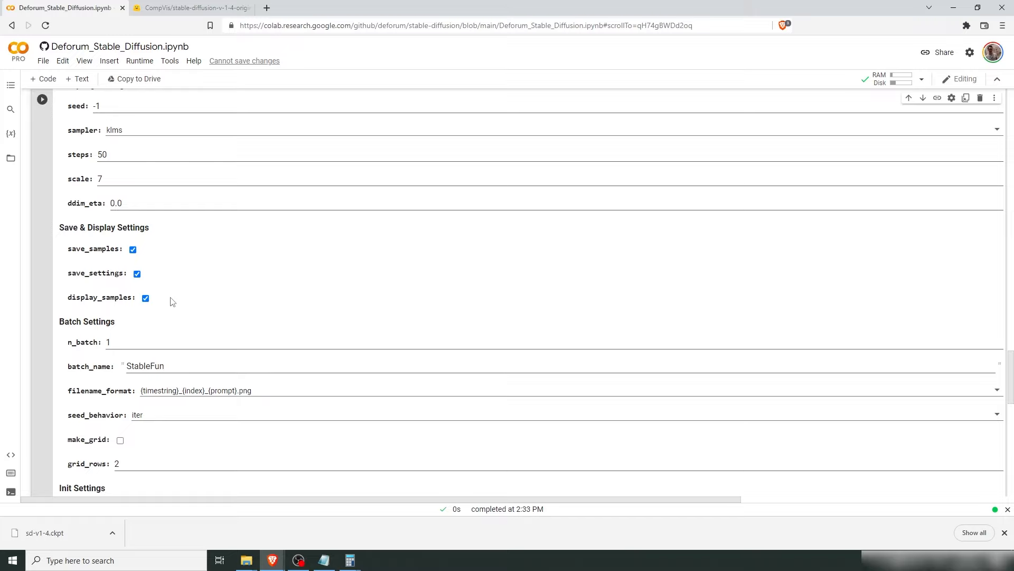
pyautogui.scroll(-3, 179, 283)
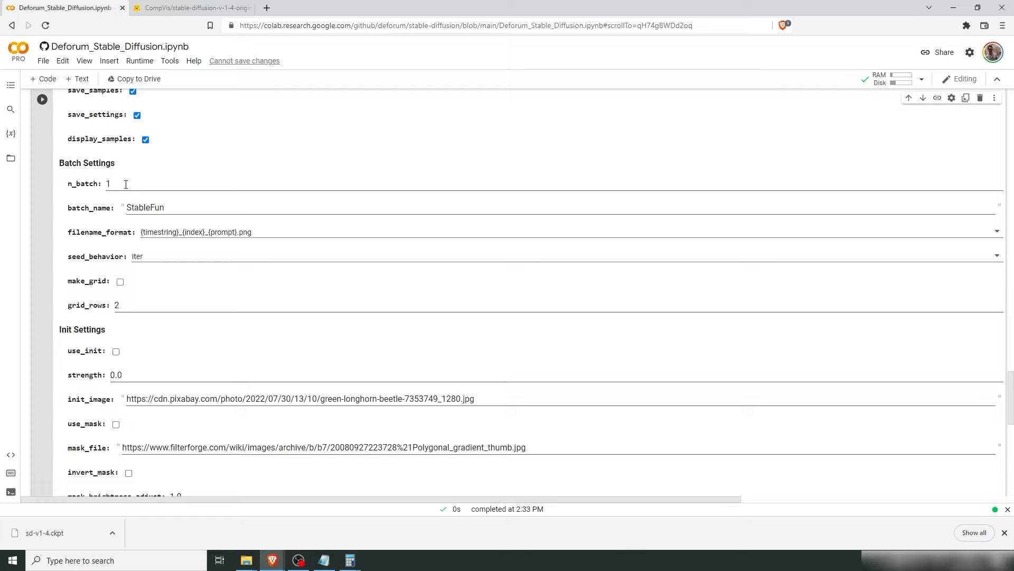
# - Replace the batch_name in Batch Settings with "Tutorial"
pyautogui.moveTo(176, 207); pyautogui.dragTo(126, 208)
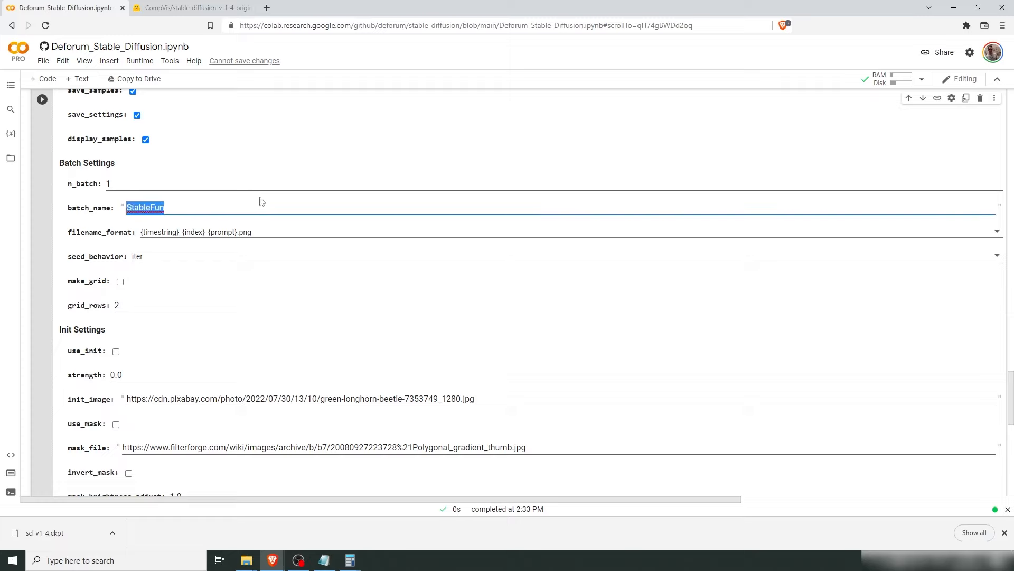
pyautogui.write('Tutorial')
pyautogui.scroll(-1, 258, 200)
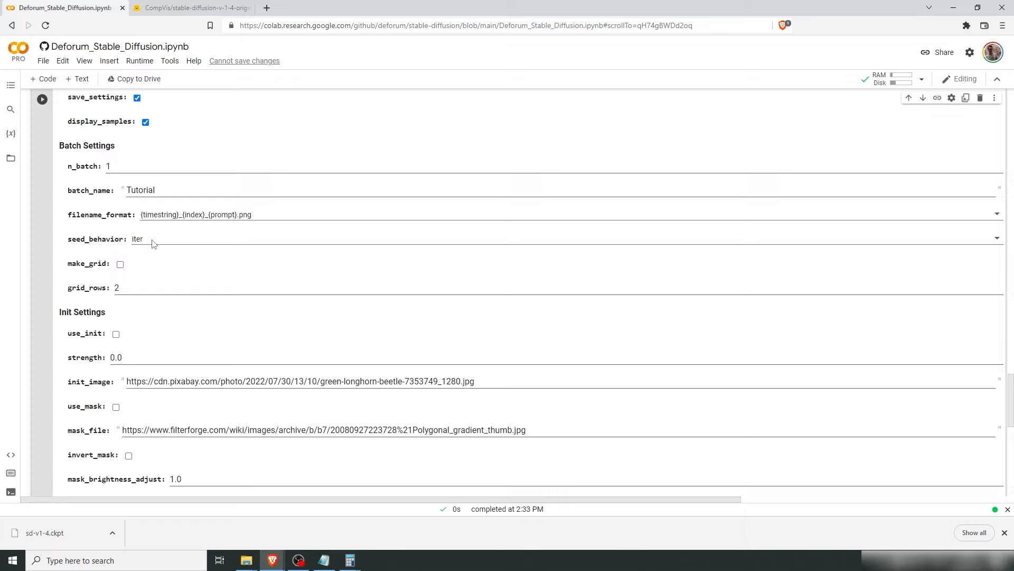
# - Check the available seed_behavior choices in Batch Settings against the seed and sampling settings, keeping iter
pyautogui.click(151, 242)
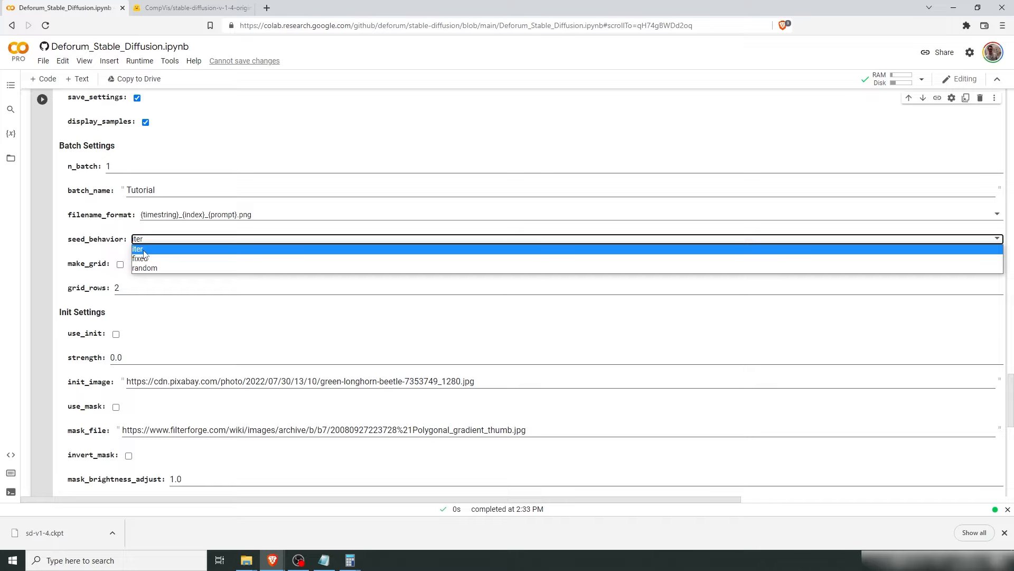
pyautogui.click(40, 231)
pyautogui.scroll(2, 54, 226)
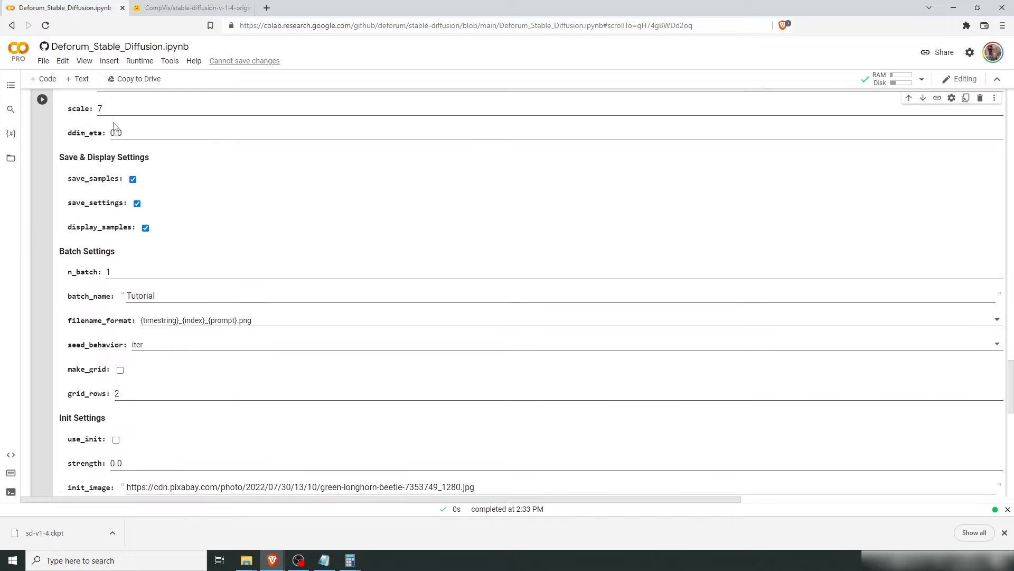
pyautogui.scroll(2, 114, 130)
pyautogui.scroll(-1, 150, 246)
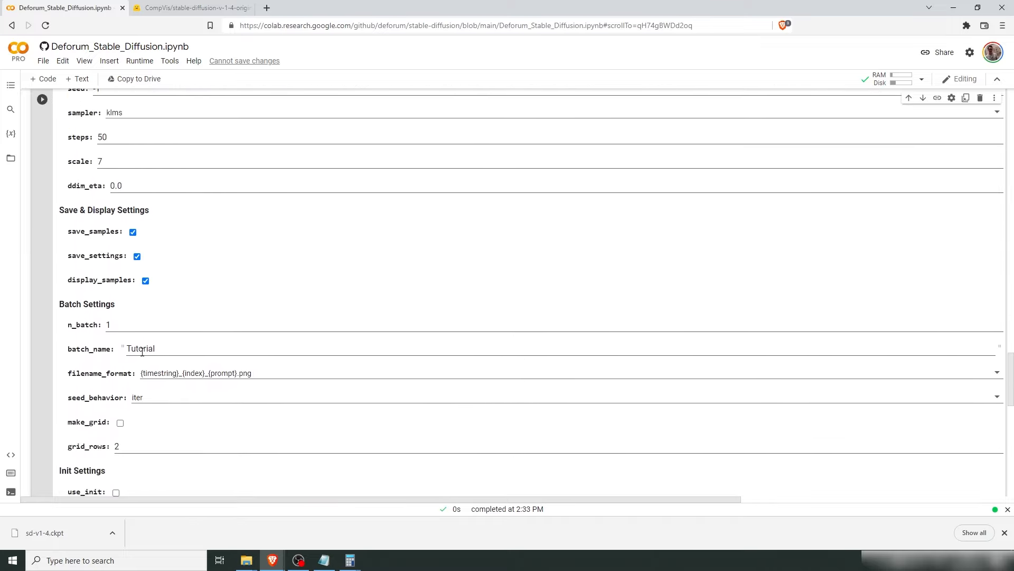
pyautogui.click(143, 400)
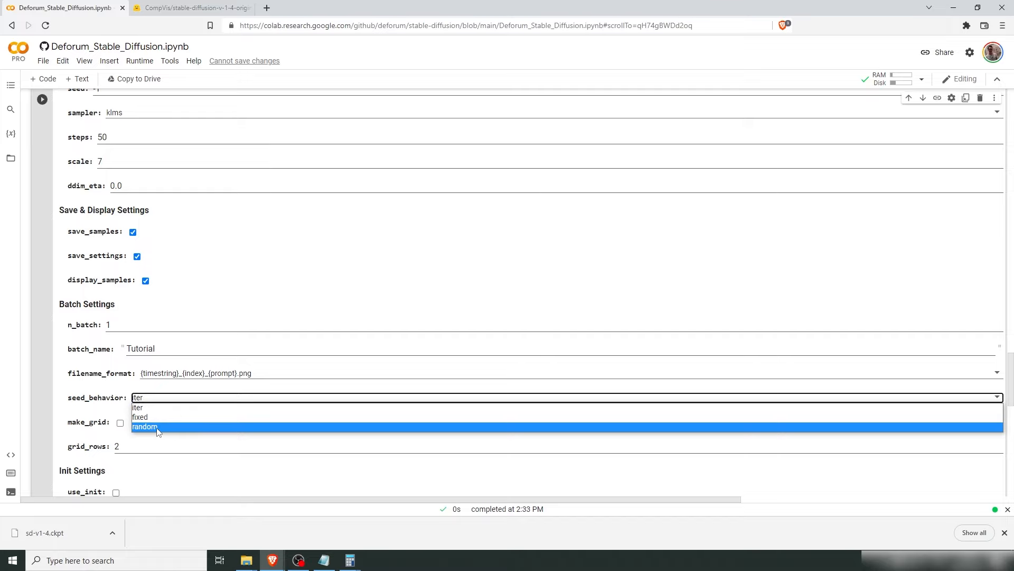
pyautogui.click(64, 391)
# - Try the make_grid option, turn it off again, and review the use_init, use_mask and invert_mask options in Init Settings
pyautogui.scroll(-5, 79, 317)
pyautogui.click(120, 159)
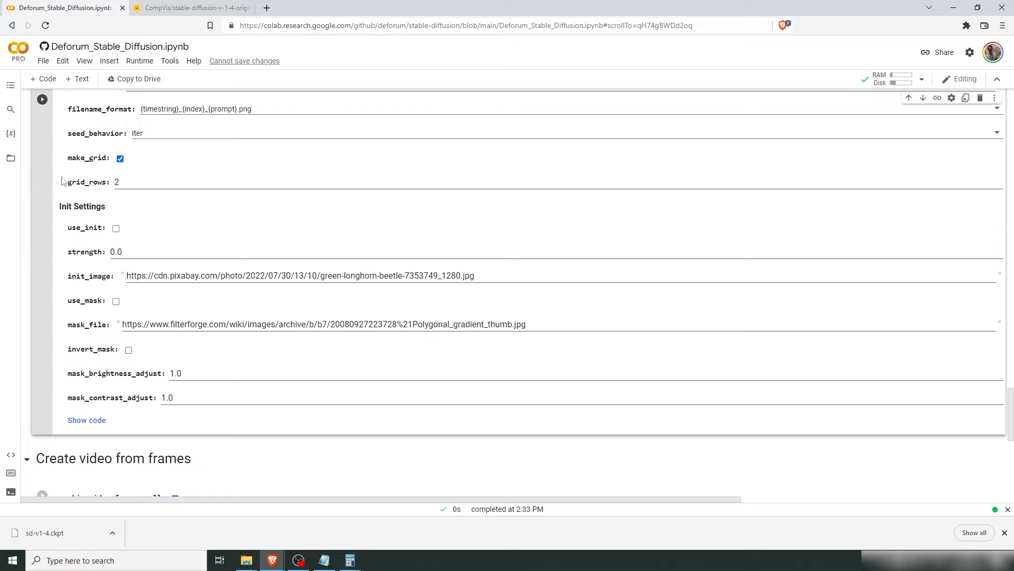
pyautogui.click(120, 159)
pyautogui.scroll(-1, 161, 179)
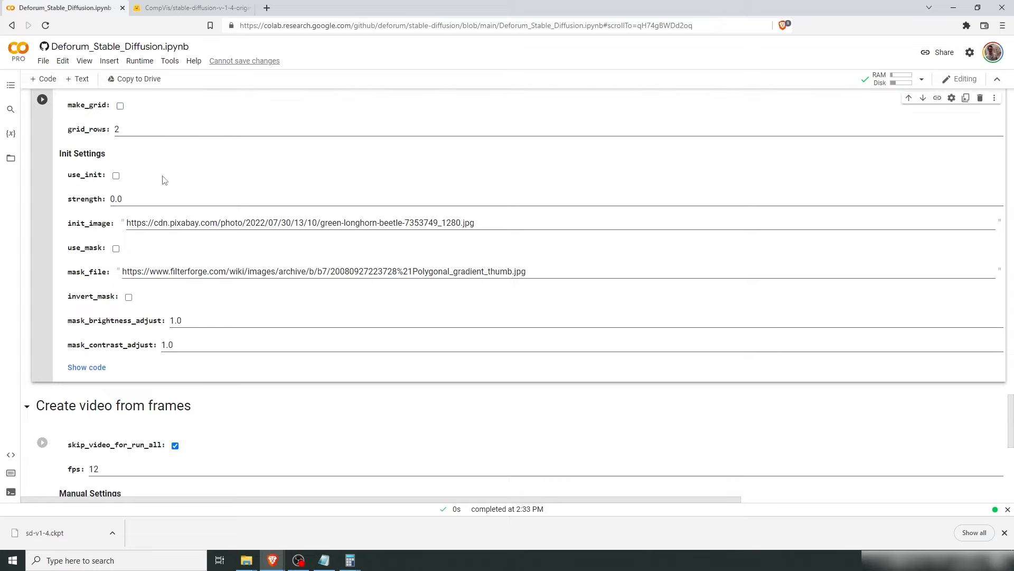
pyautogui.click(116, 176)
pyautogui.click(116, 248)
pyautogui.click(129, 297)
# - Set the fps to 30 in the Create video from frames section
pyautogui.scroll(-5, 158, 253)
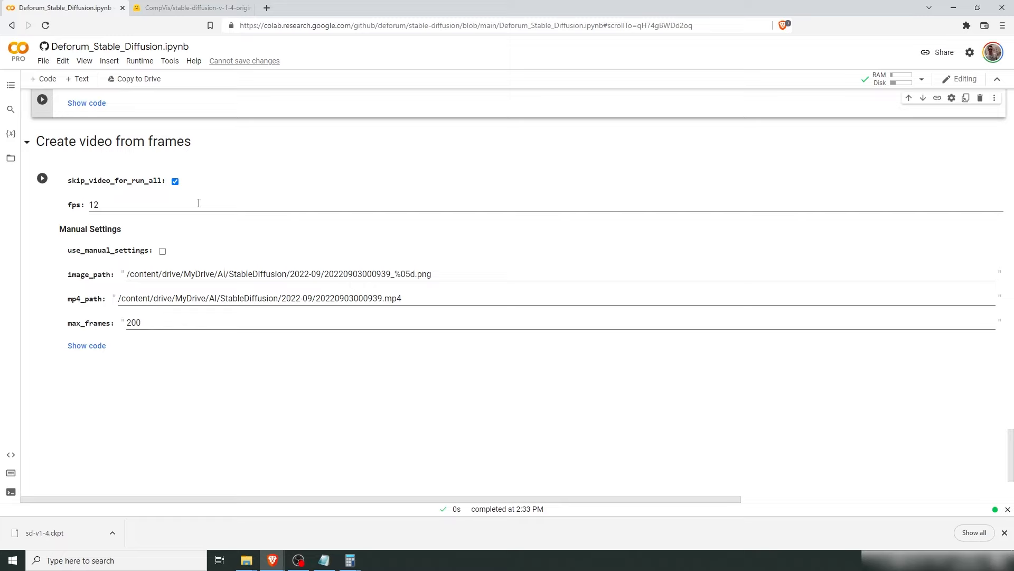
pyautogui.click(121, 205)
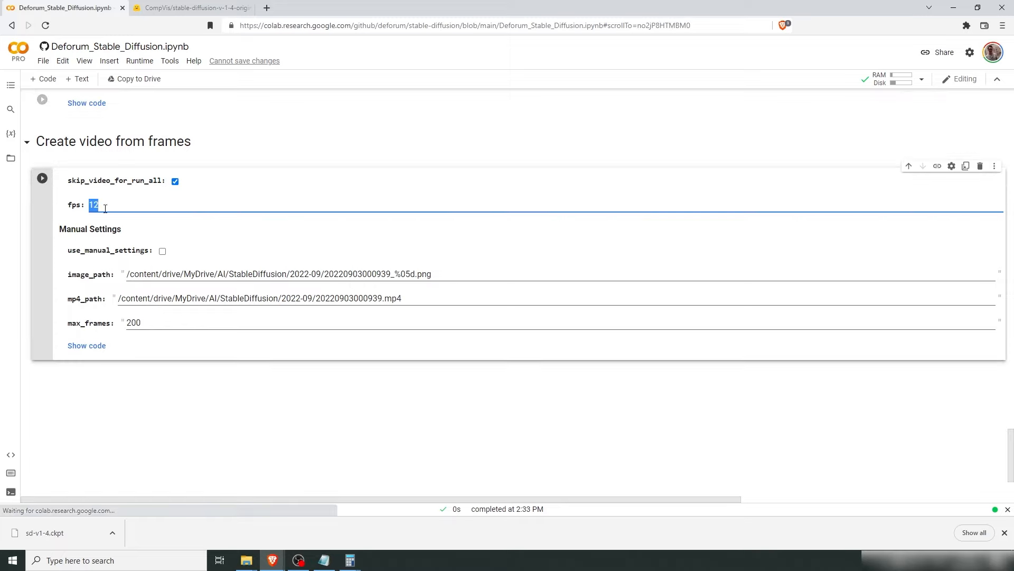
pyautogui.write('30')
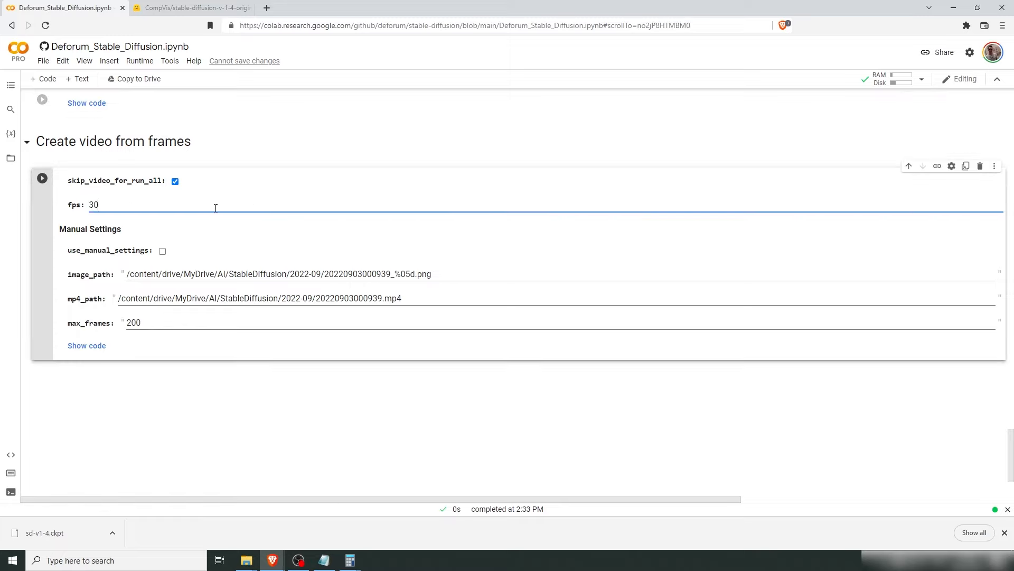
pyautogui.click(176, 182)
pyautogui.click(176, 182)
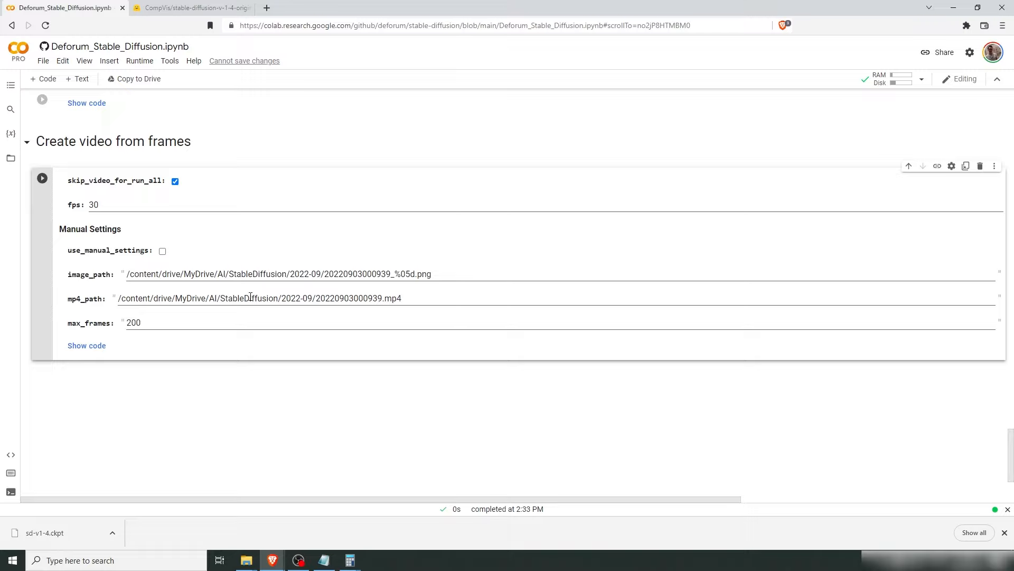
# - Change the second angle keyframe in the Motion Parameters to frame 30
pyautogui.scroll(5, 250, 299)
pyautogui.scroll(18, 250, 299)
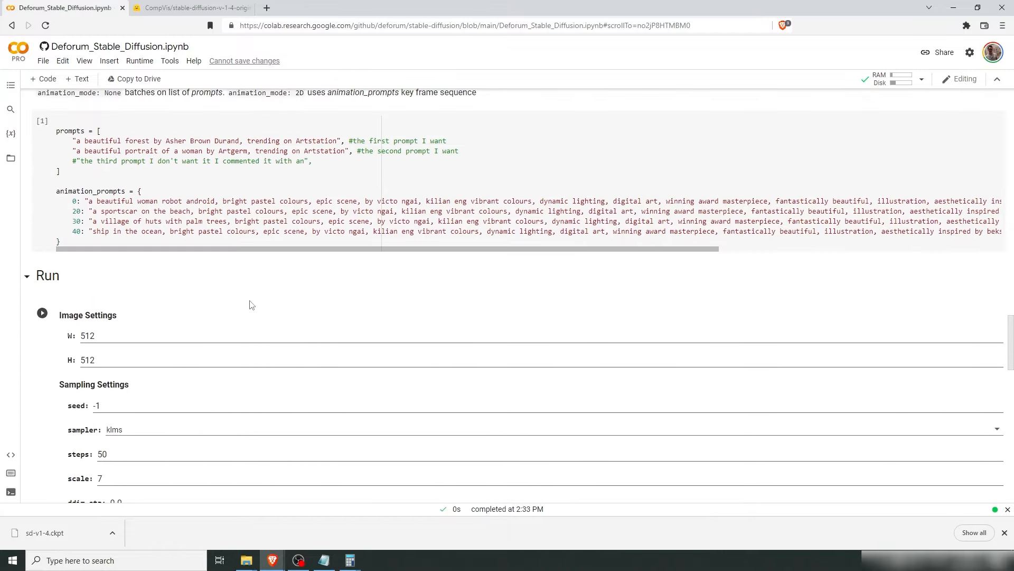
pyautogui.scroll(12, 250, 305)
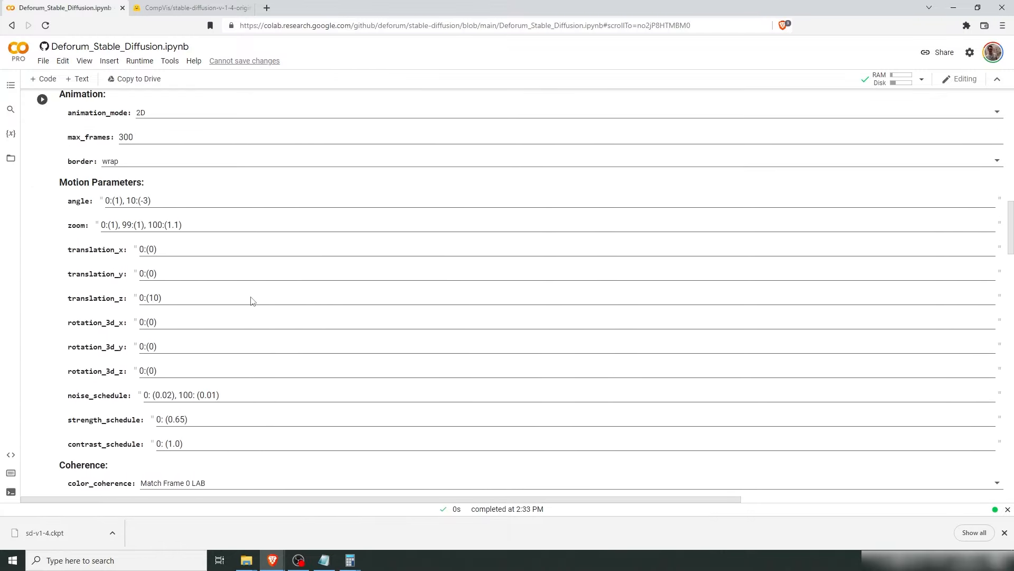
pyautogui.scroll(-1, 249, 286)
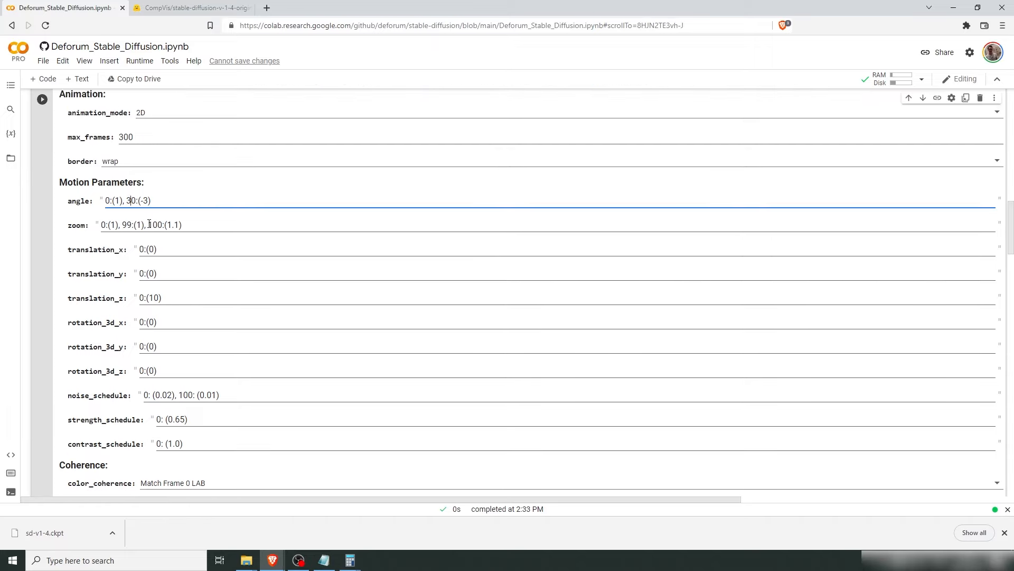
# - Move the sportscar, village and ship animation prompts to frames 100, 200 and 300
pyautogui.scroll(-15, 250, 317)
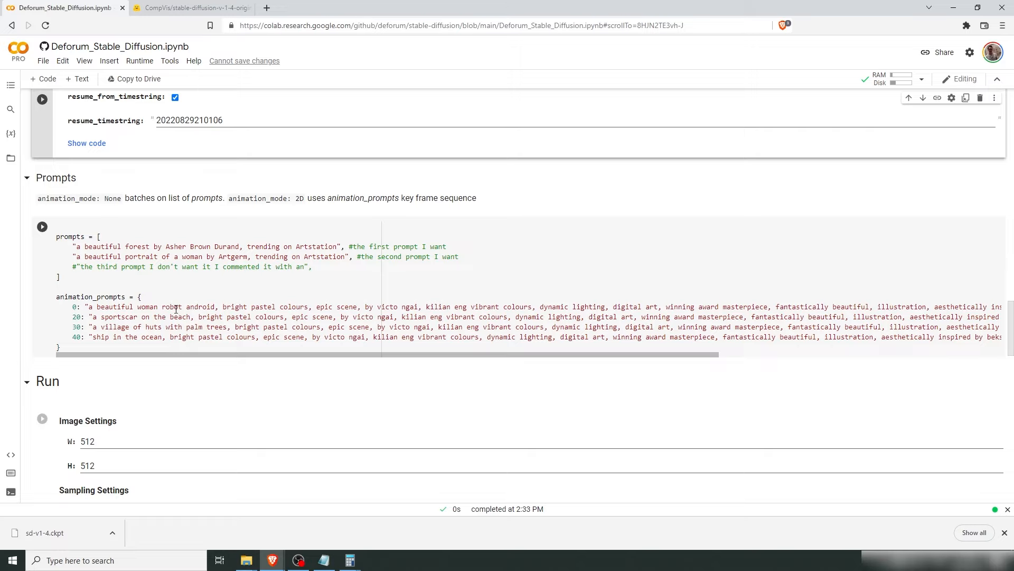
pyautogui.click(75, 317)
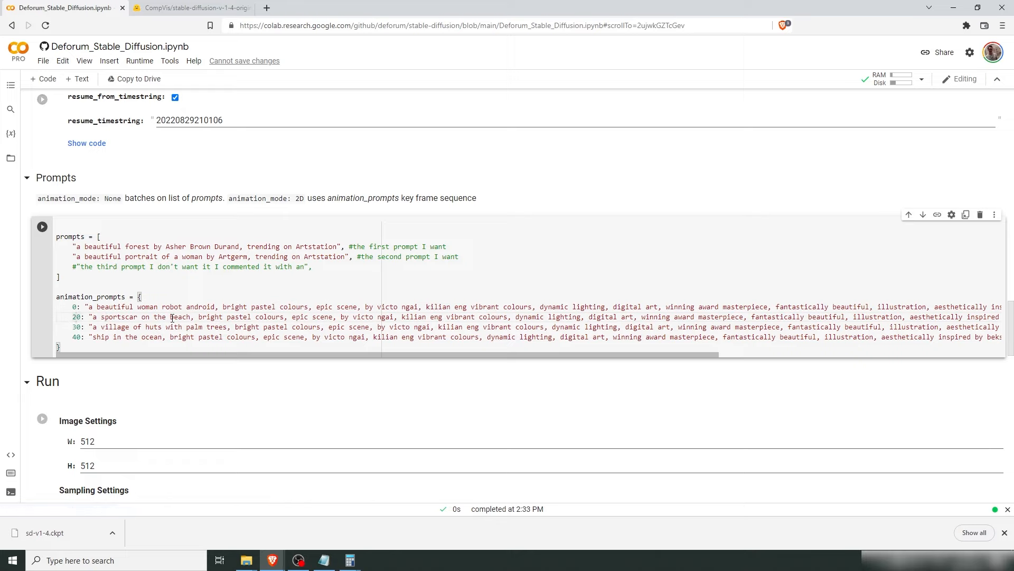
pyautogui.press('BackSpace')
pyautogui.write('10')
pyautogui.press('Left')
pyautogui.hotkey('shift', 'Left')
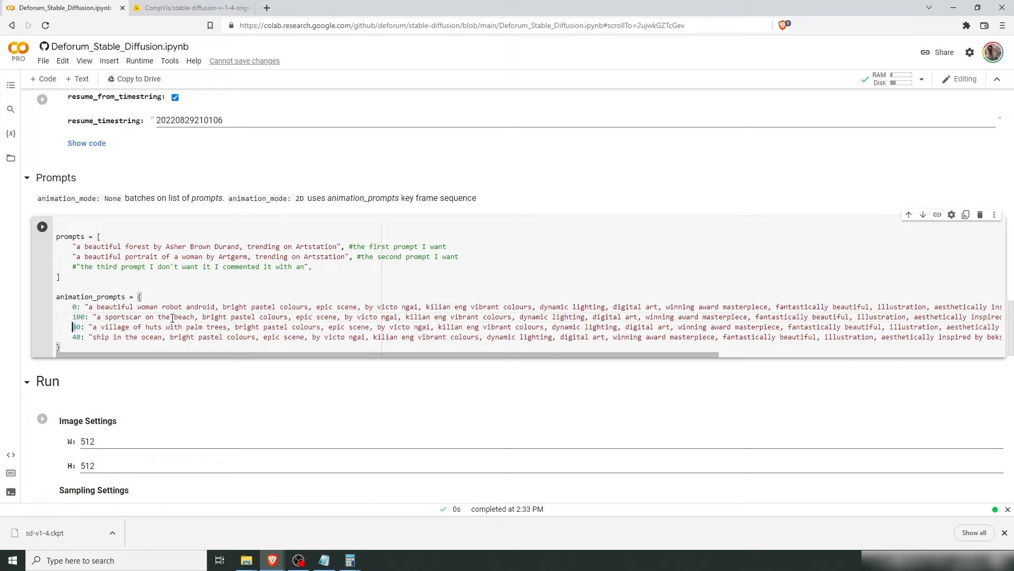
pyautogui.write('20')
pyautogui.press('Down')
pyautogui.press('Left')
pyautogui.hotkey('shift', 'Left')
pyautogui.write('30')
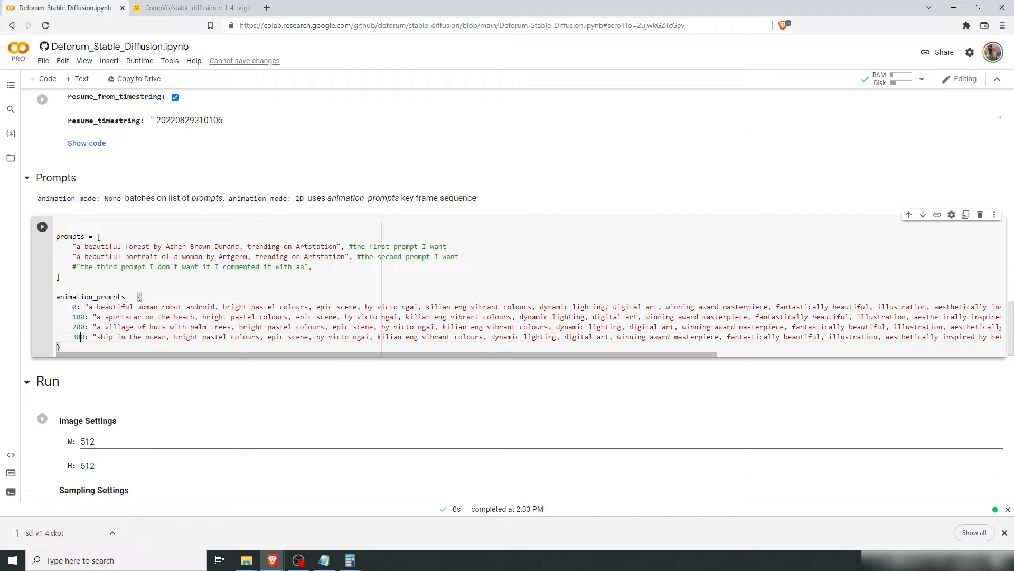
# - Set the angle schedule in Motion Parameters to 0:(1), 100:(-3), 200:(1), 300:(-1), 400:(1)
pyautogui.scroll(10, 178, 300)
pyautogui.scroll(4, 199, 294)
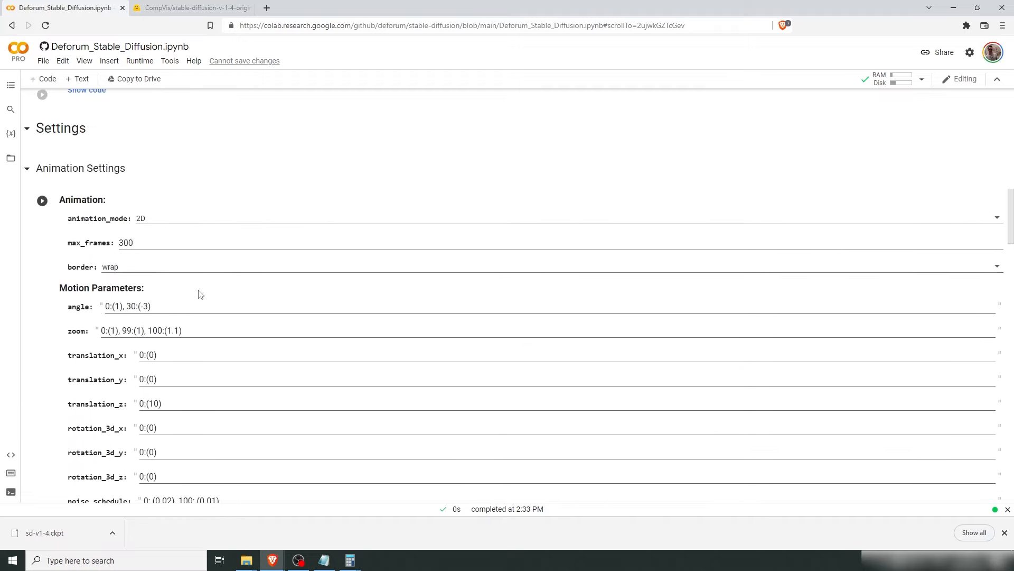
pyautogui.scroll(-1, 199, 280)
pyautogui.click(137, 200)
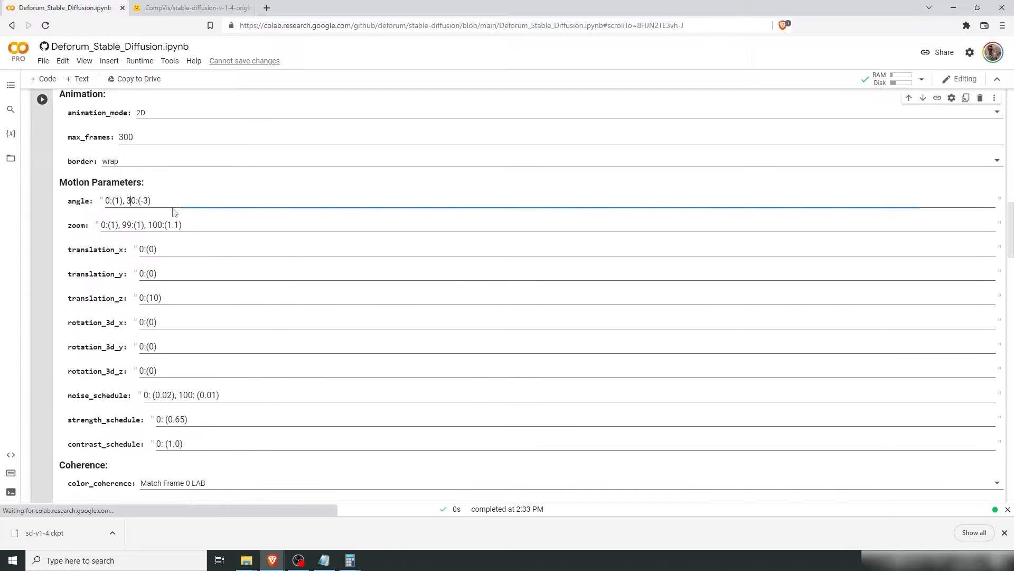
pyautogui.press('Left')
pyautogui.hotkey('shift', 'Right')
pyautogui.hotkey('shift', 'Right')
pyautogui.write('10')
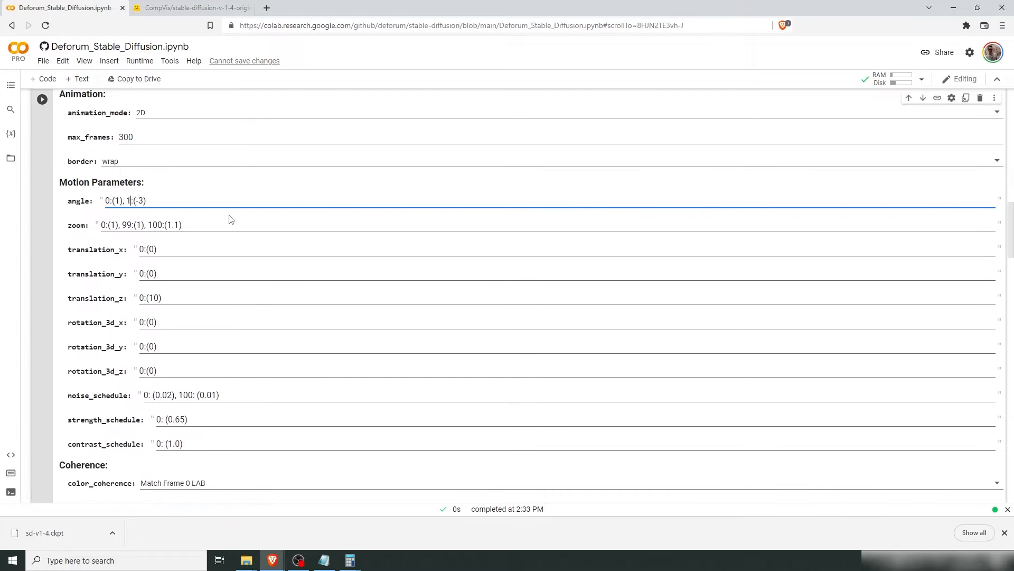
pyautogui.write('0')
pyautogui.write(' 200')
pyautogui.write(':(-1')
pyautogui.write('), 300')
pyautogui.write(':(-1), 400:(1)')
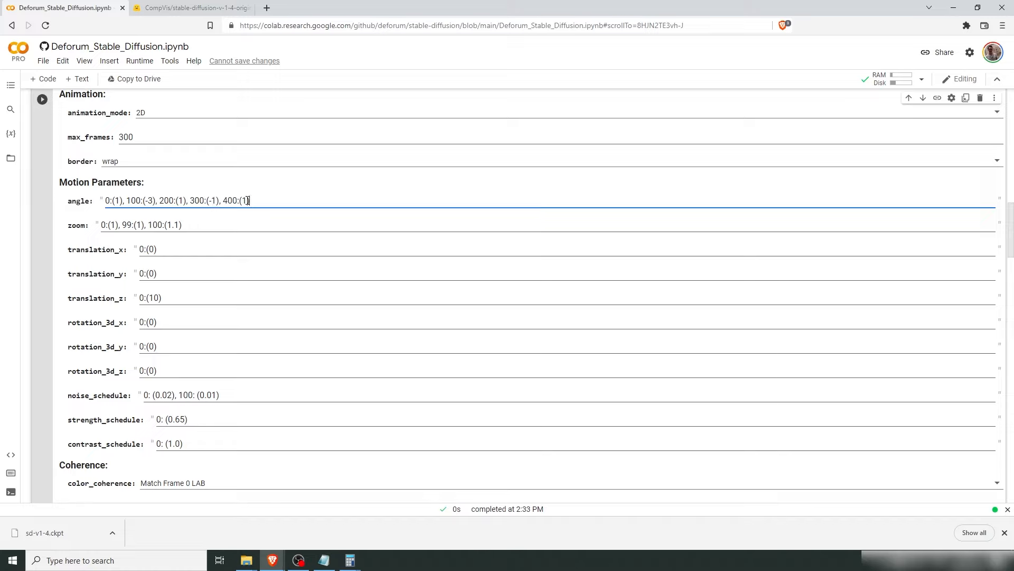
# - Rewrite the zoom schedule to use 1.1 at frame 0 and 0.9 at frame 100
pyautogui.moveTo(189, 225); pyautogui.dragTo(115, 226)
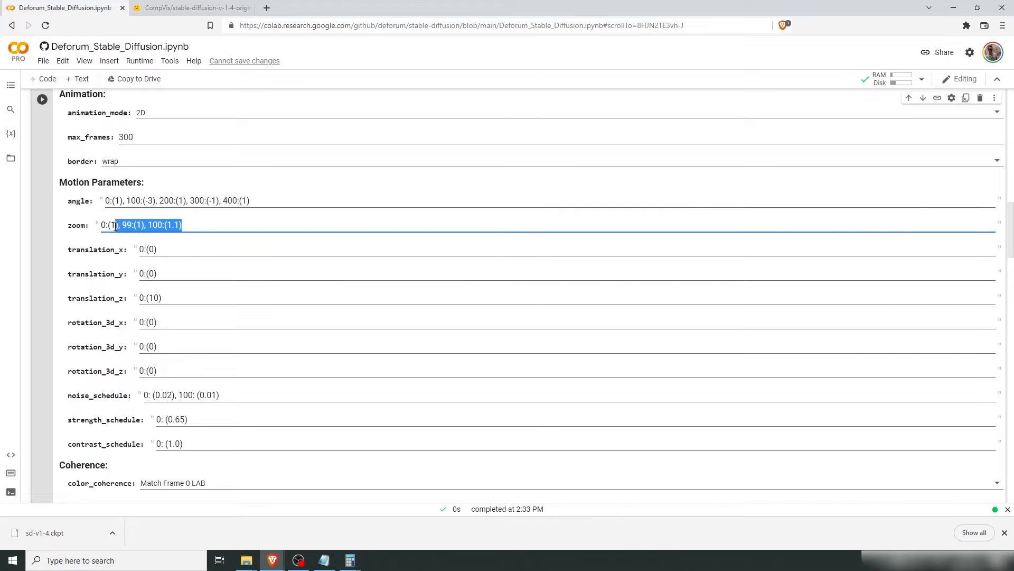
pyautogui.write('.1)')
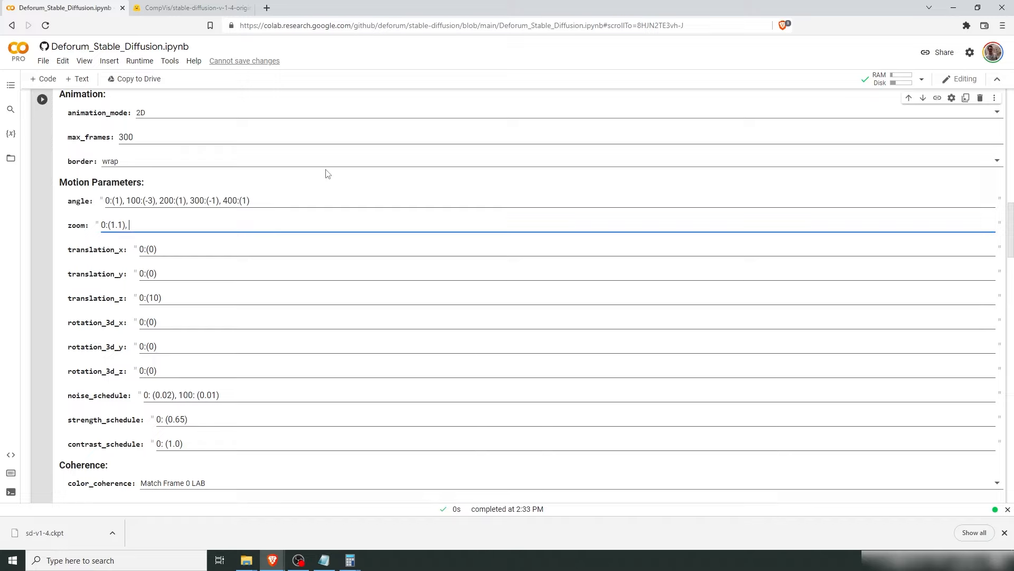
pyautogui.write(', 100:(0.9)5')
# - Run all cells of the notebook
pyautogui.moveTo(1010, 221); pyautogui.dragTo(1010, 105)
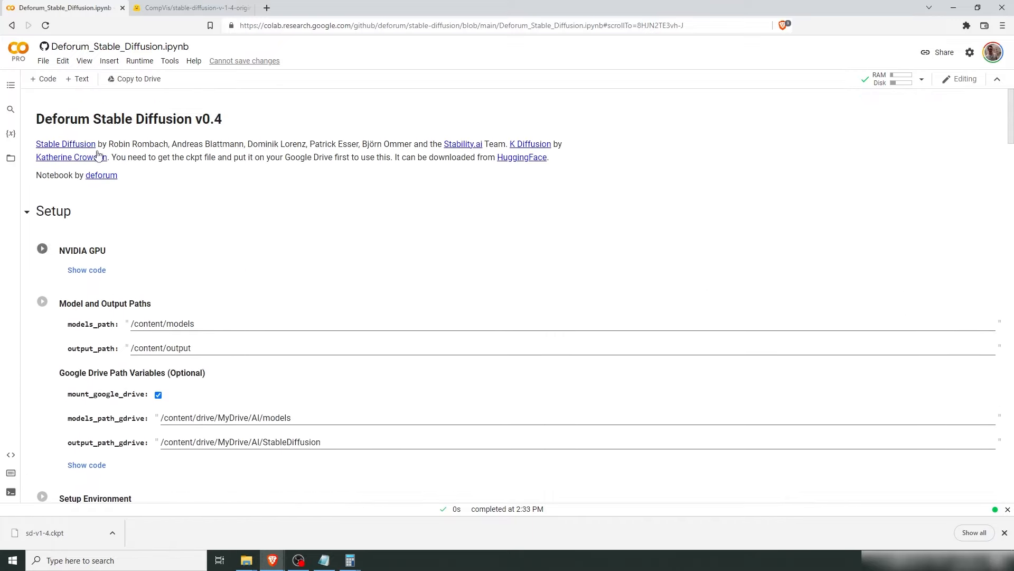
pyautogui.click(139, 61)
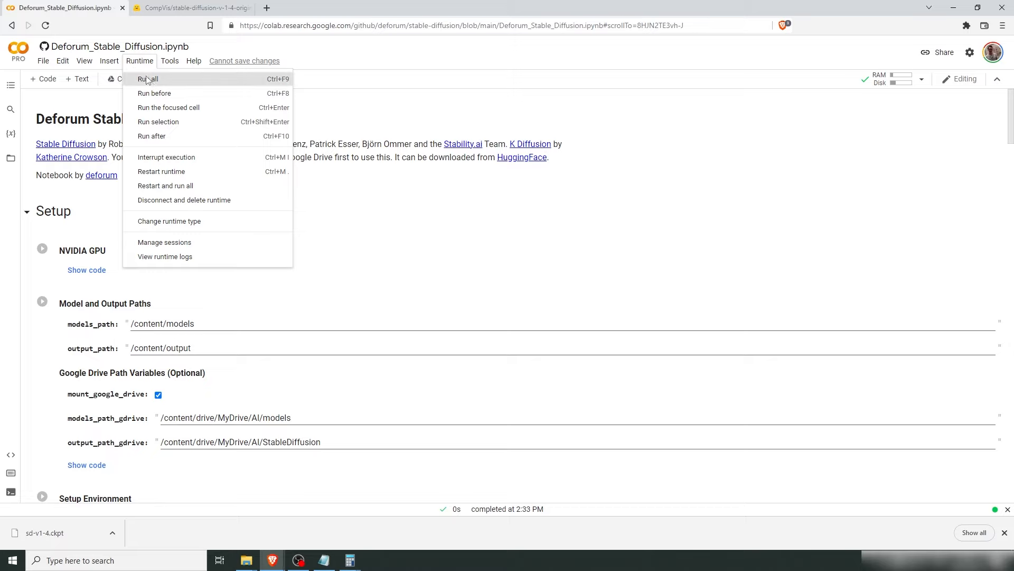
pyautogui.click(148, 79)
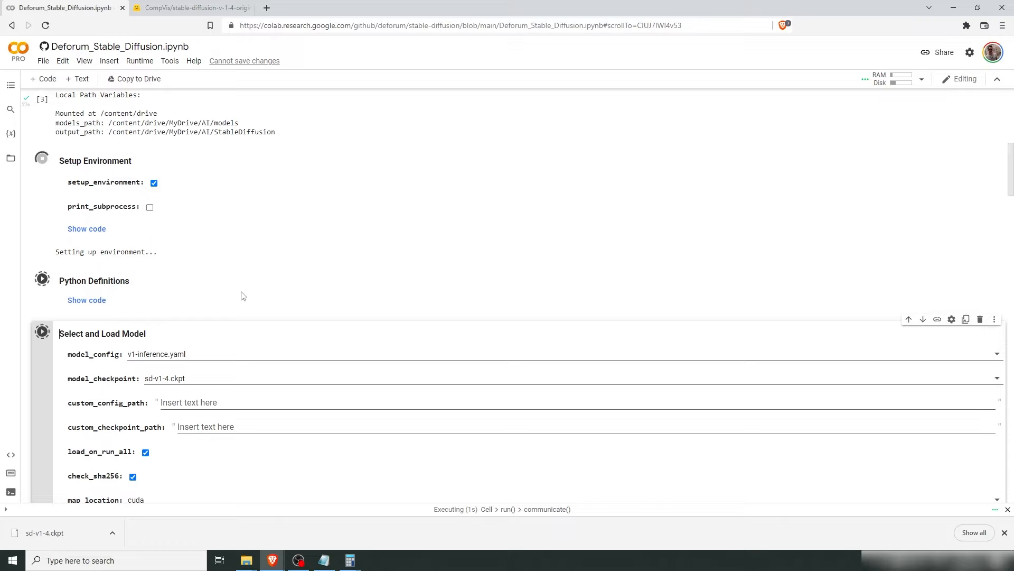
# - Close the Downloads folder window and switch to the models folder window in File Explorer
pyautogui.moveTo(247, 564)
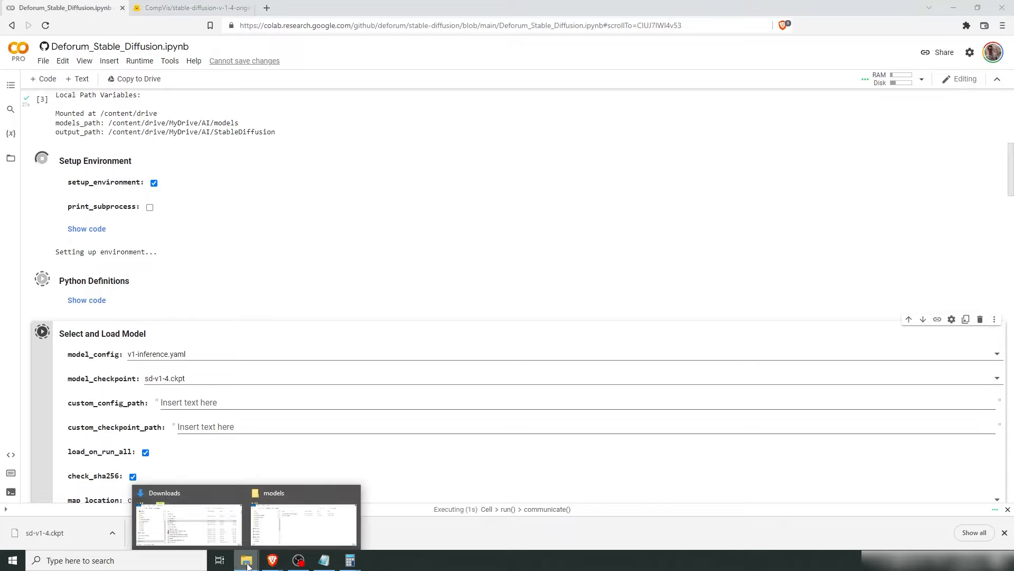
pyautogui.click(234, 492)
pyautogui.click(255, 513)
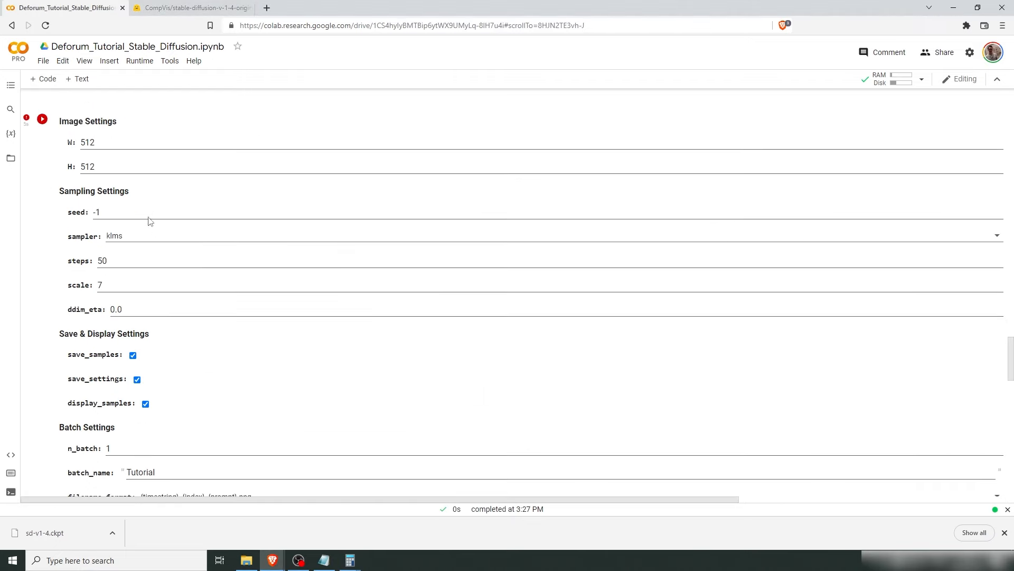
# - Run the Image Settings cell to render the animation and watch the frames in its output
pyautogui.click(43, 119)
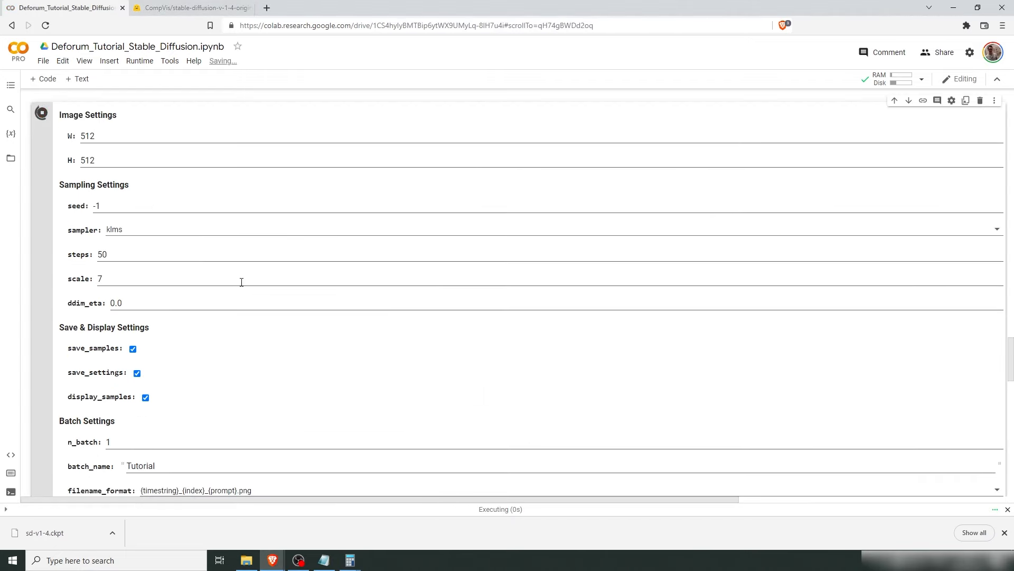
pyautogui.scroll(-3, 244, 298)
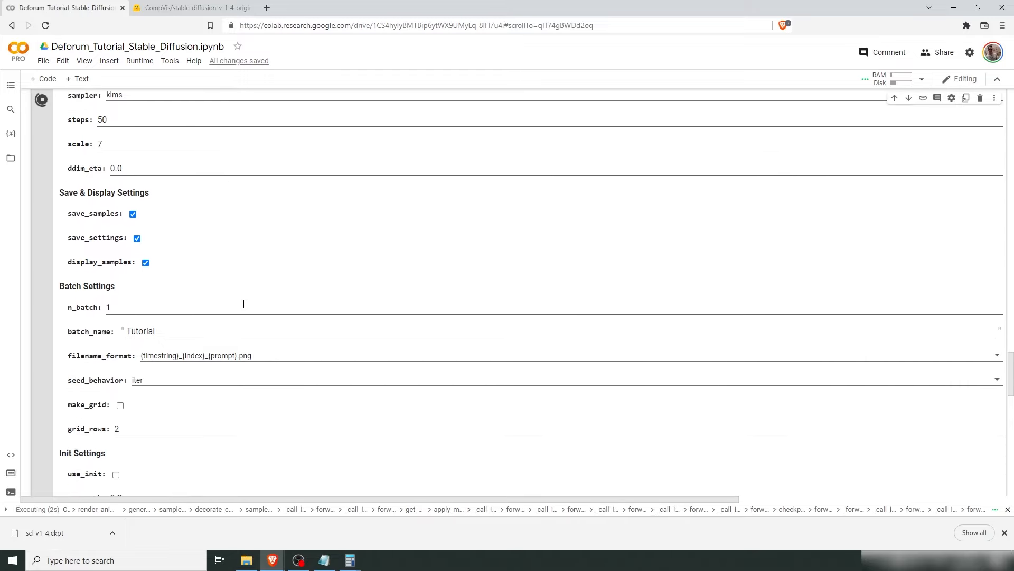
pyautogui.scroll(-9, 244, 304)
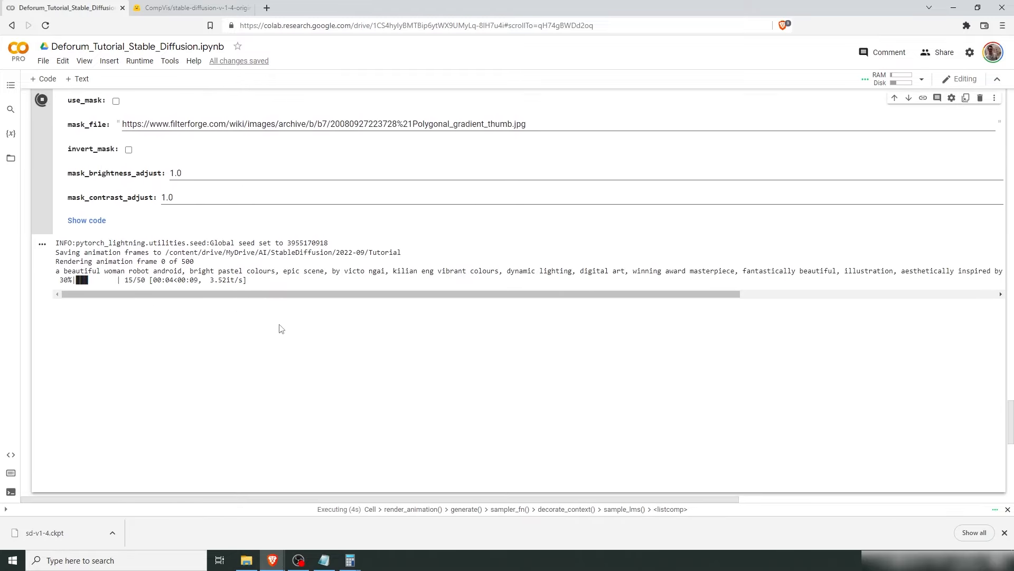
pyautogui.scroll(1, 281, 329)
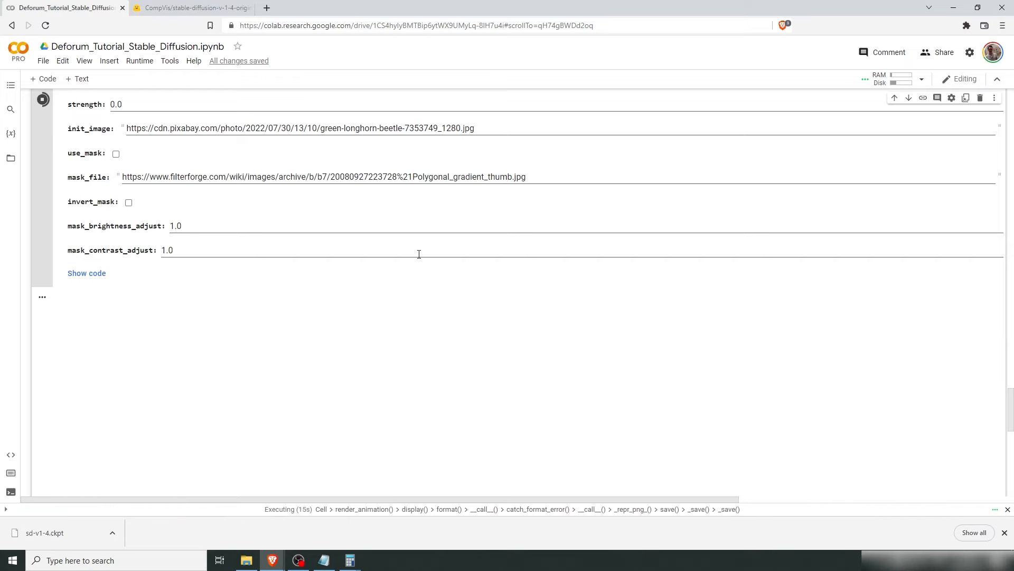
pyautogui.scroll(-3, 454, 349)
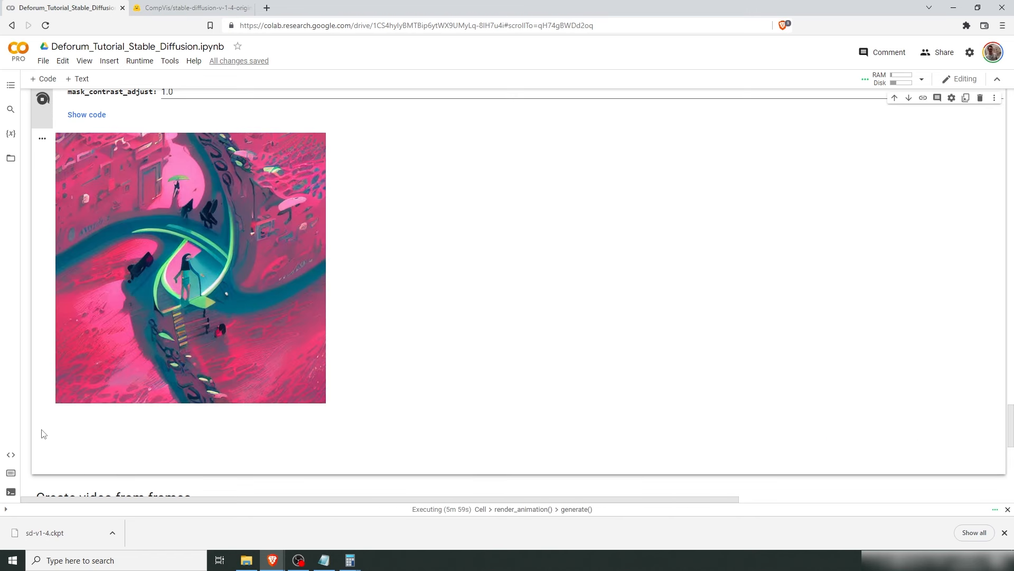
# - Stop the running animation render
pyautogui.click(43, 101)
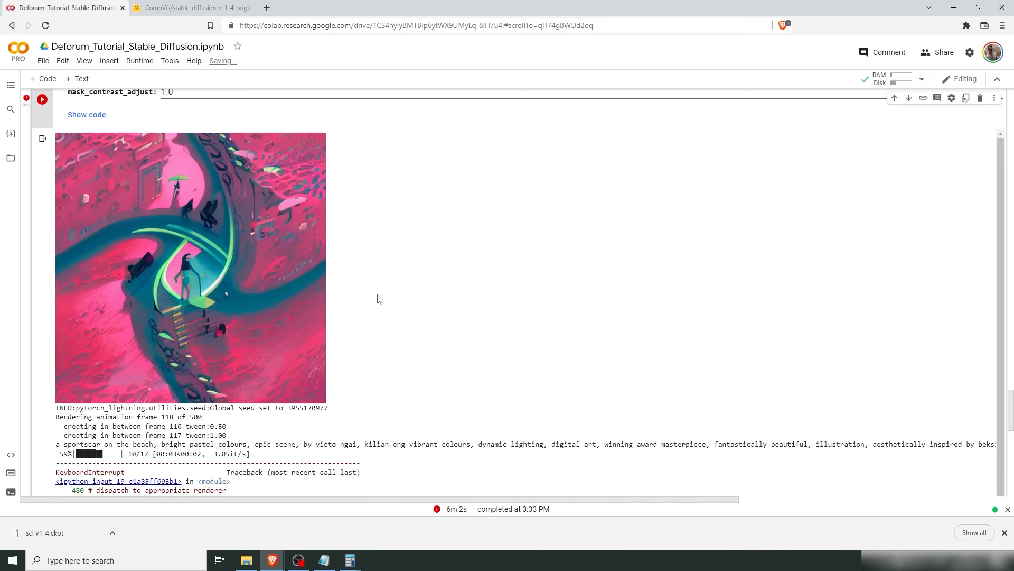
# - Append 130:(1,05) to the zoom schedule in the Motion Parameters and run the Animation Settings cell
pyautogui.scroll(20, 373, 297)
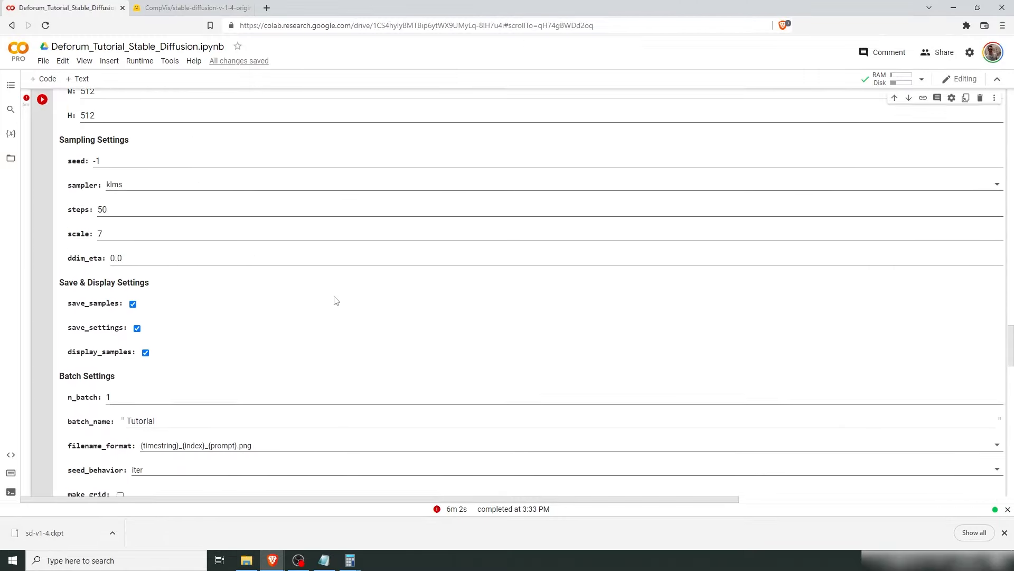
pyautogui.scroll(-3, 294, 292)
pyautogui.scroll(8, 294, 291)
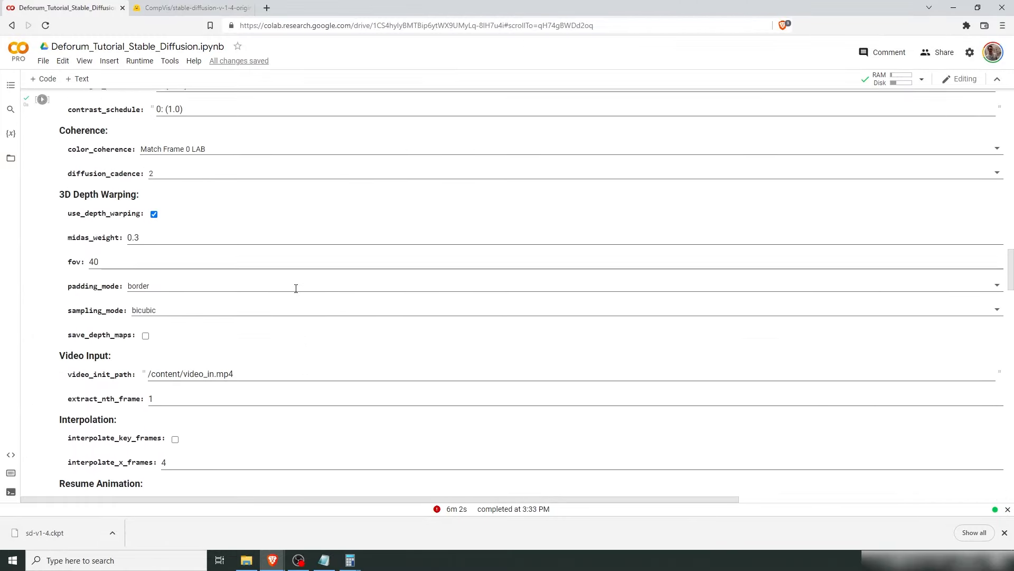
pyautogui.scroll(1, 294, 291)
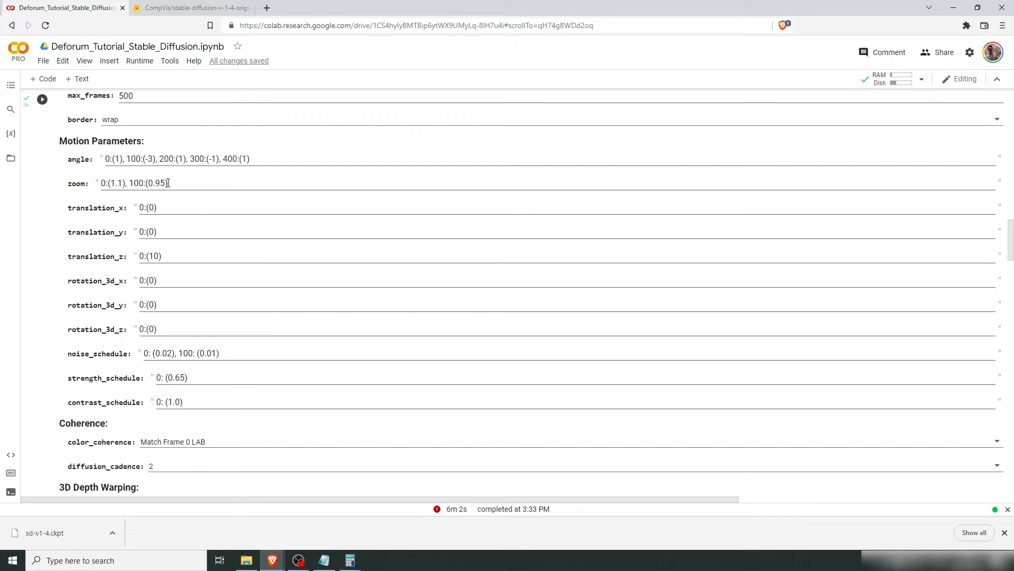
pyautogui.click(249, 189)
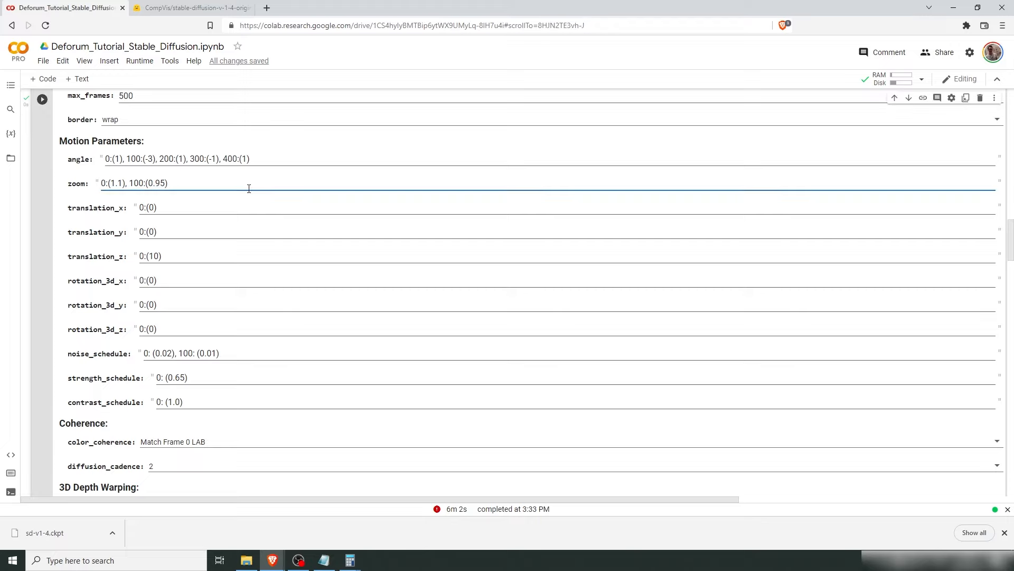
pyautogui.write(', 130')
pyautogui.write(':(1,05')
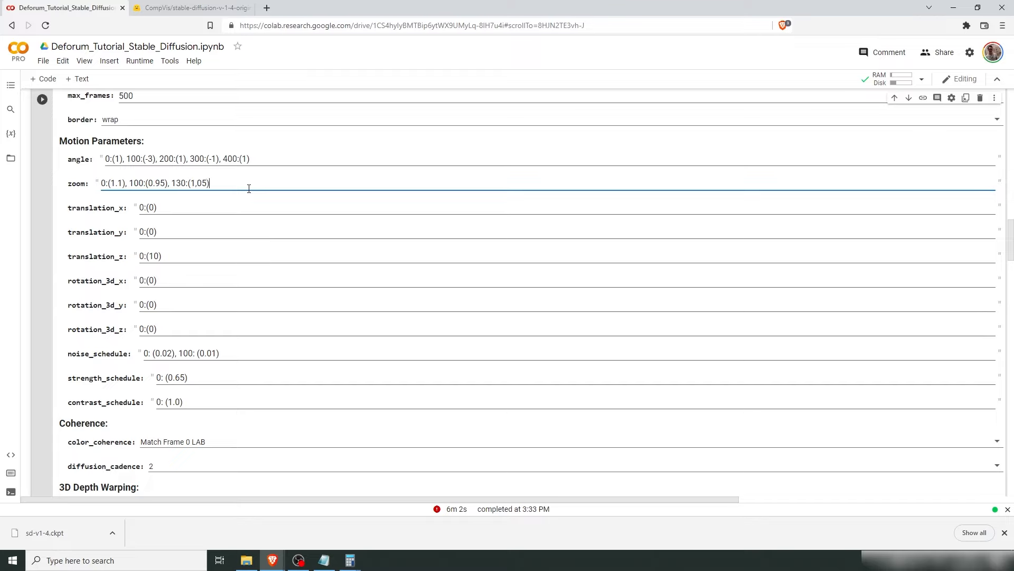
pyautogui.scroll(2, 248, 189)
pyautogui.click(43, 160)
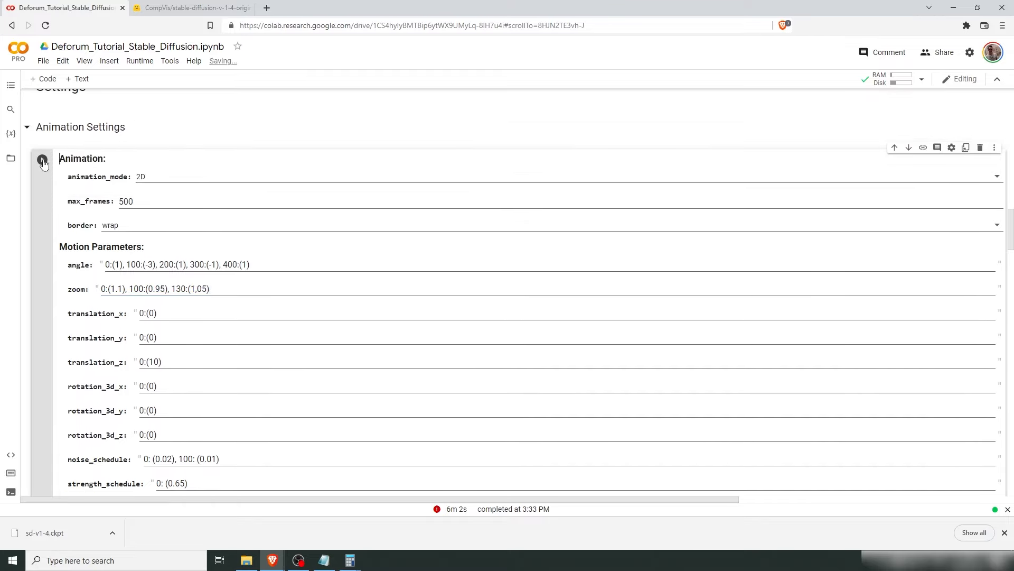
# - Switch to File Explorer and open the Tutorial output folder under AI, StableDiffusion, 2022-09
pyautogui.scroll(-6, 276, 278)
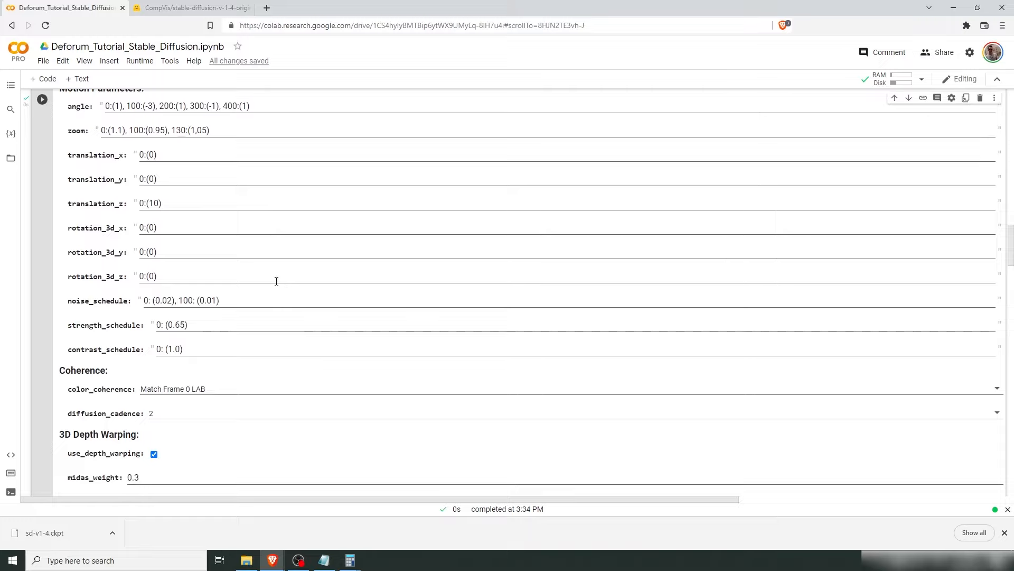
pyautogui.scroll(-5, 271, 277)
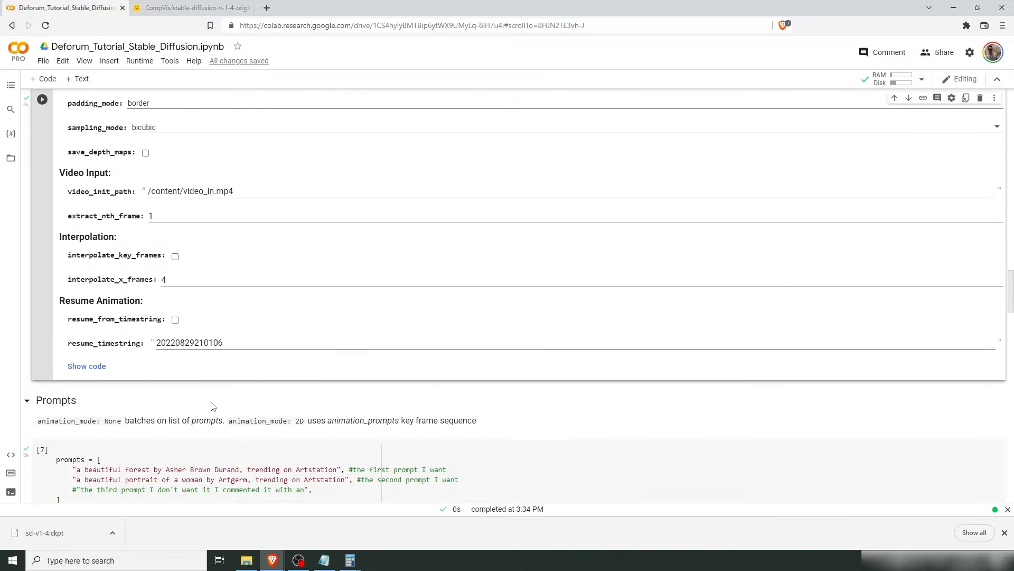
pyautogui.click(246, 560)
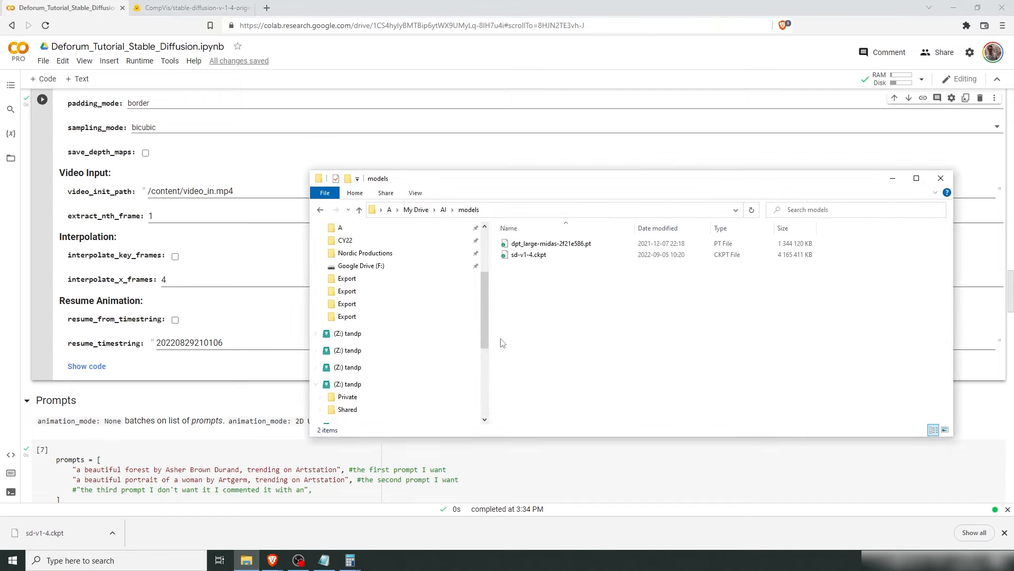
pyautogui.click(443, 209)
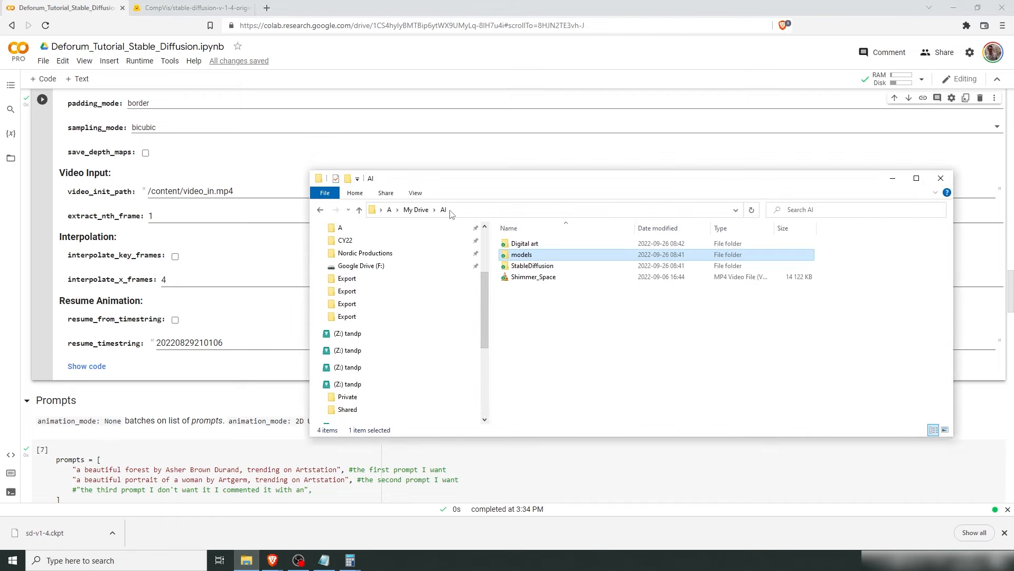
pyautogui.doubleClick(544, 268)
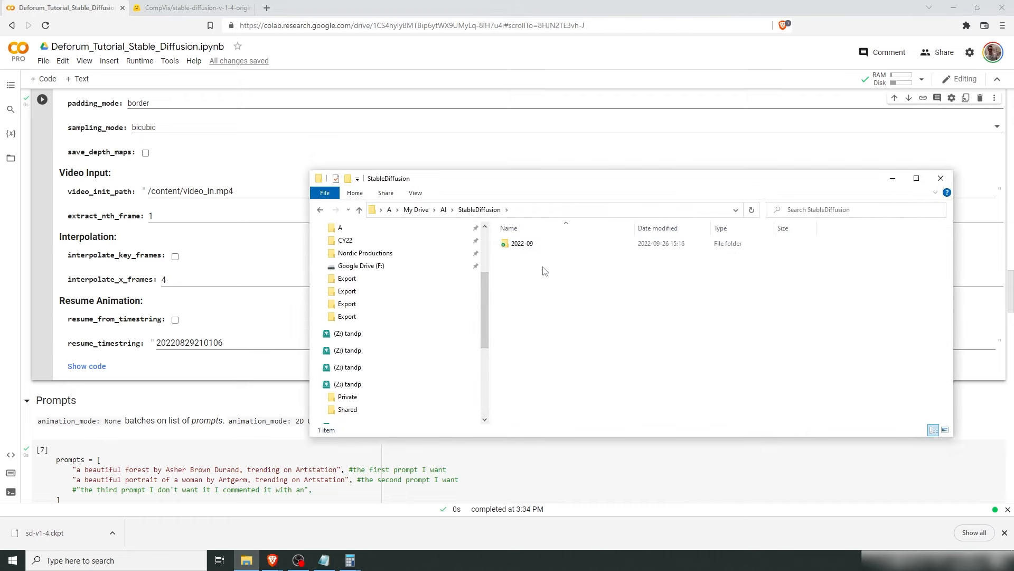
pyautogui.doubleClick(535, 245)
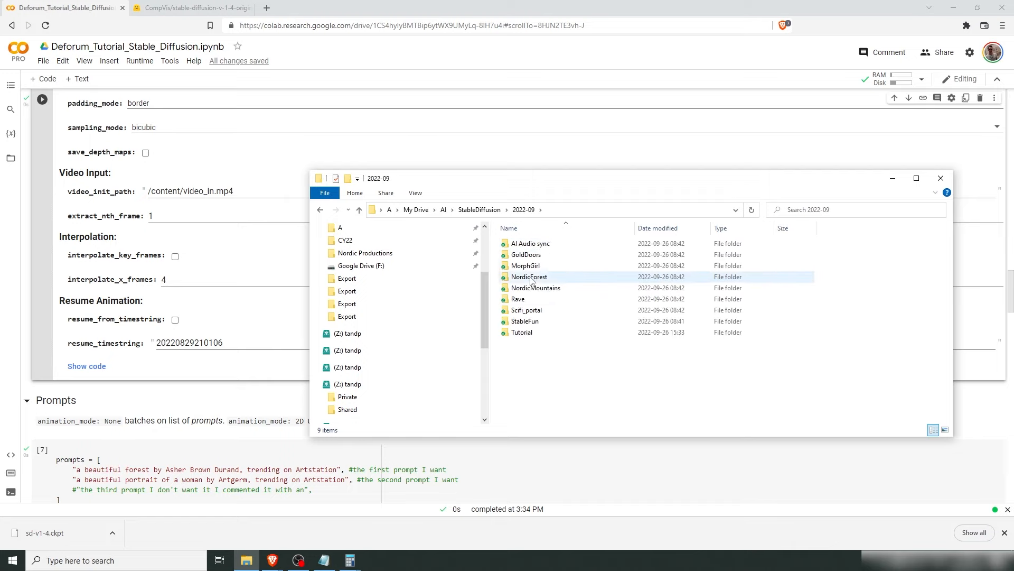
pyautogui.doubleClick(522, 333)
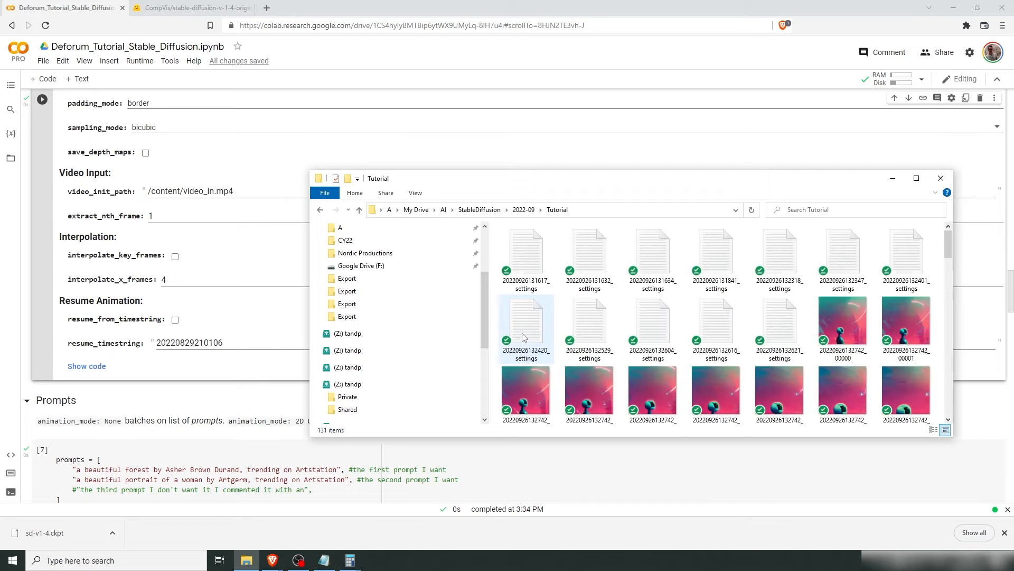
pyautogui.click(840, 329)
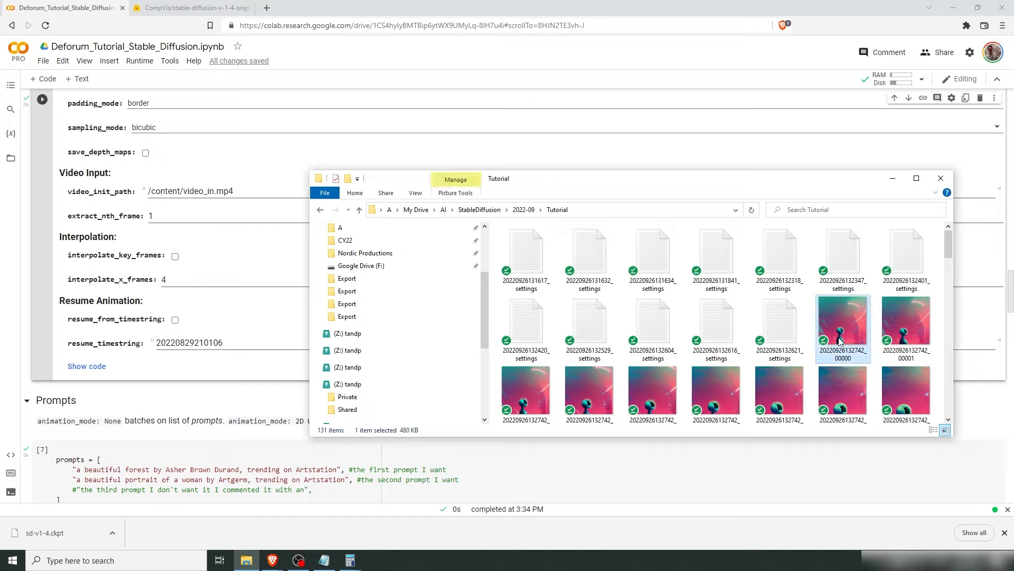
pyautogui.press('F2')
pyautogui.moveTo(819, 350); pyautogui.dragTo(864, 350)
pyautogui.hotkey('ctrl', 'c')
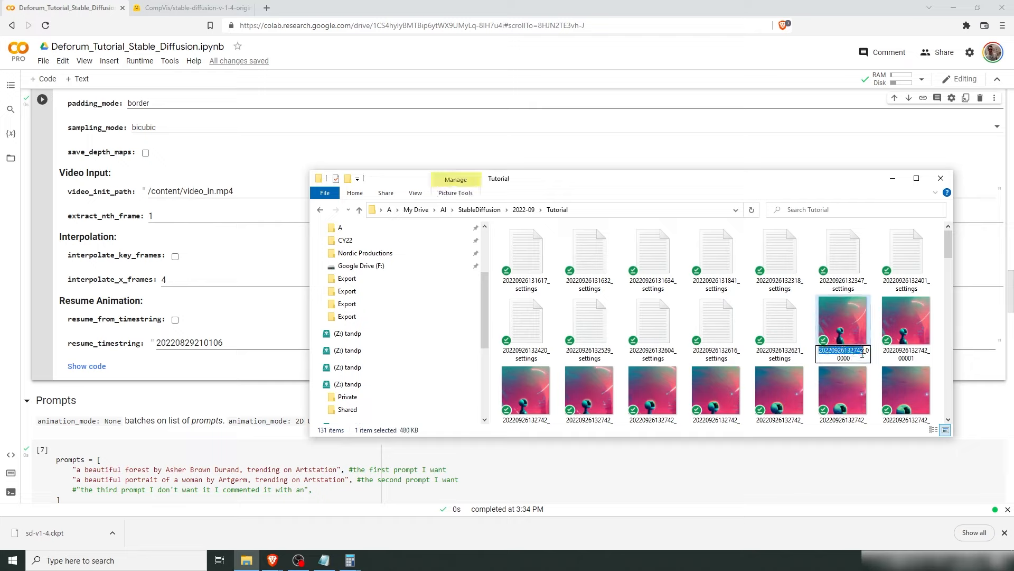
pyautogui.moveTo(224, 343); pyautogui.dragTo(172, 340)
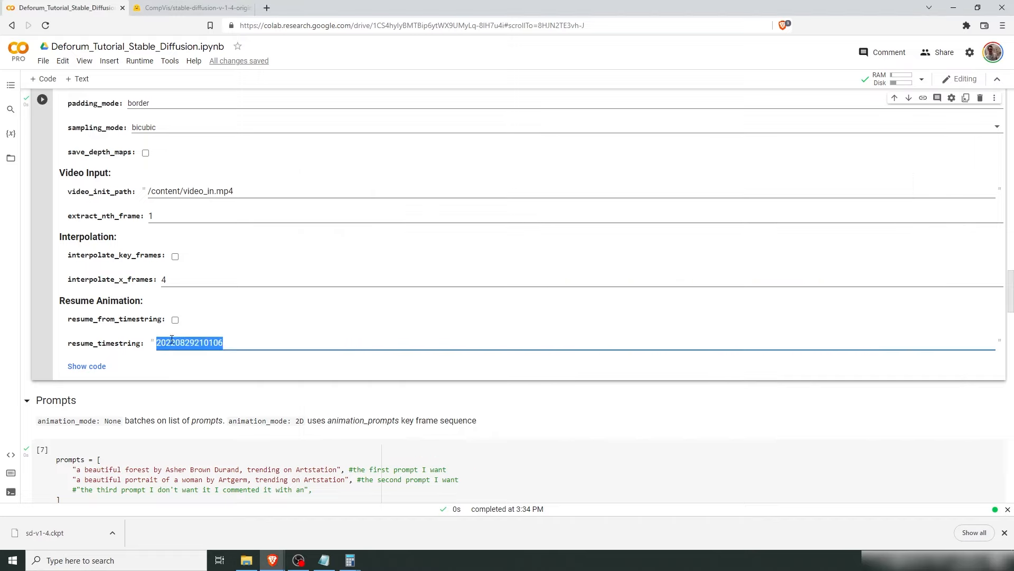
pyautogui.hotkey('ctrl', 'v')
pyautogui.click(175, 319)
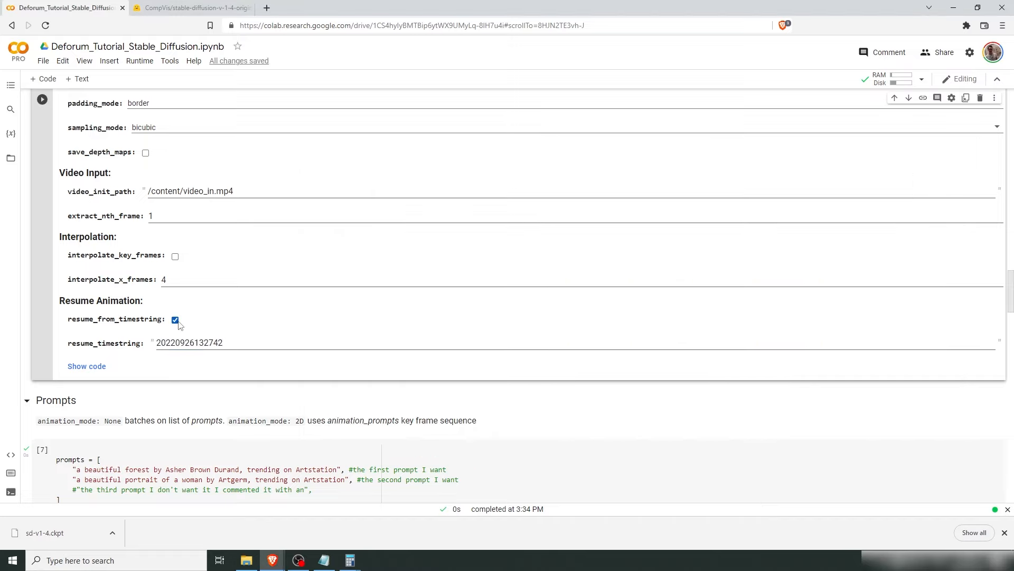
pyautogui.click(42, 99)
# - Try to resume the render by running the Image Settings cell, and examine the last line of its output
pyautogui.scroll(-10, 108, 270)
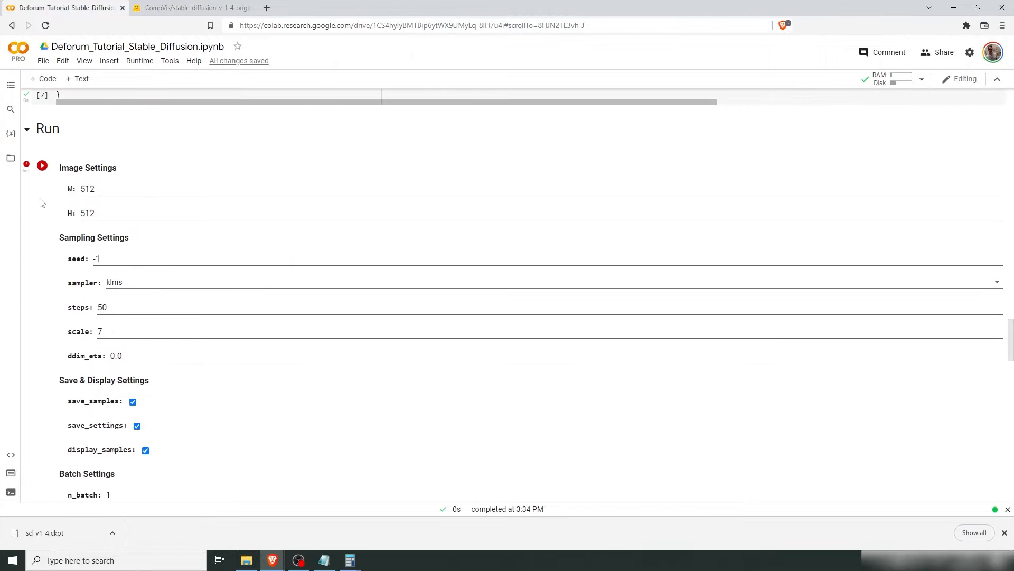
pyautogui.click(43, 165)
pyautogui.scroll(-9, 265, 345)
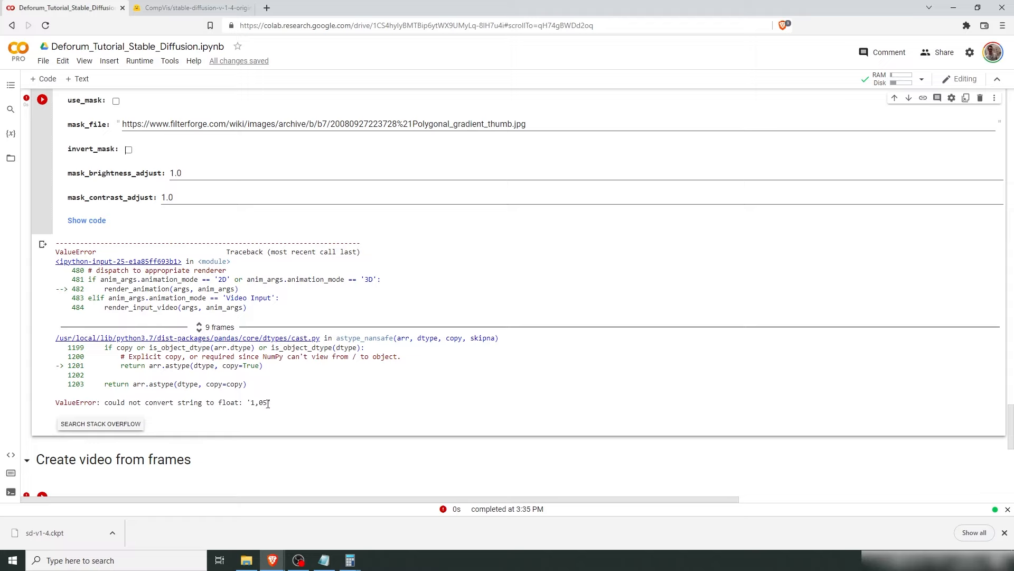
pyautogui.moveTo(260, 403); pyautogui.dragTo(255, 403)
pyautogui.click(262, 404)
# - Correct the zoom value at frame 130 to 1.05 and run the Animation Settings cell
pyautogui.scroll(20, 270, 400)
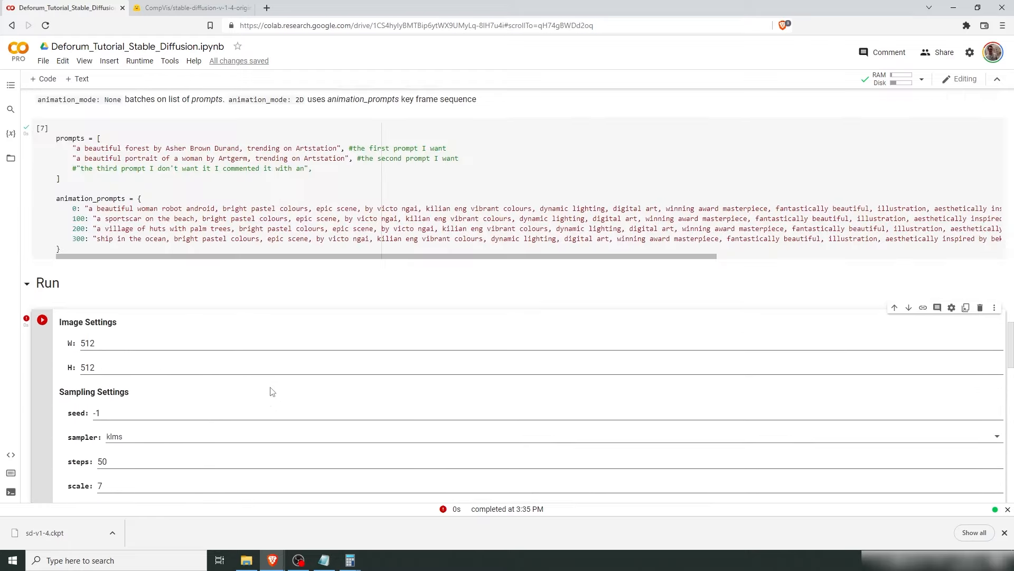
pyautogui.scroll(15, 279, 391)
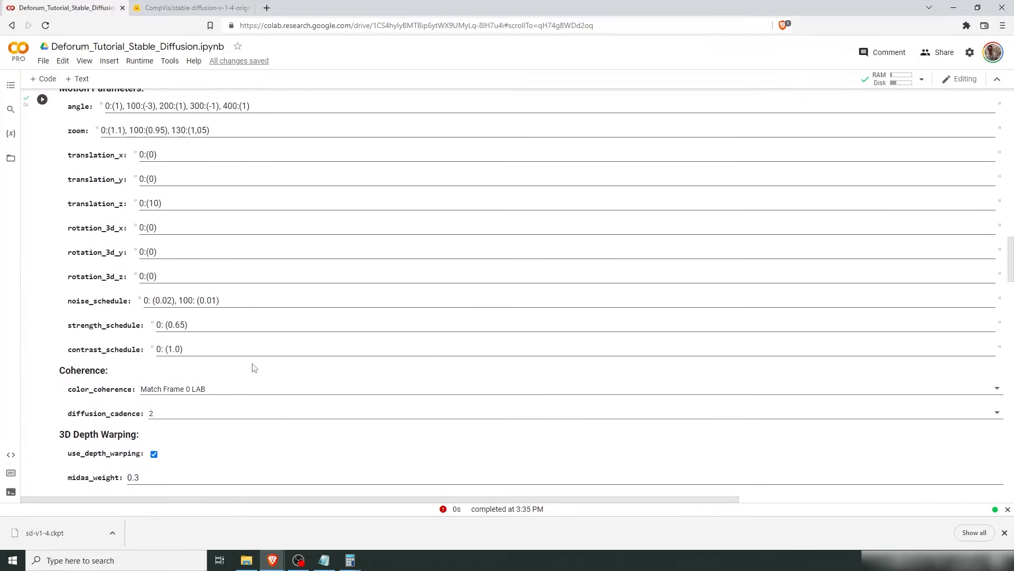
pyautogui.click(199, 238)
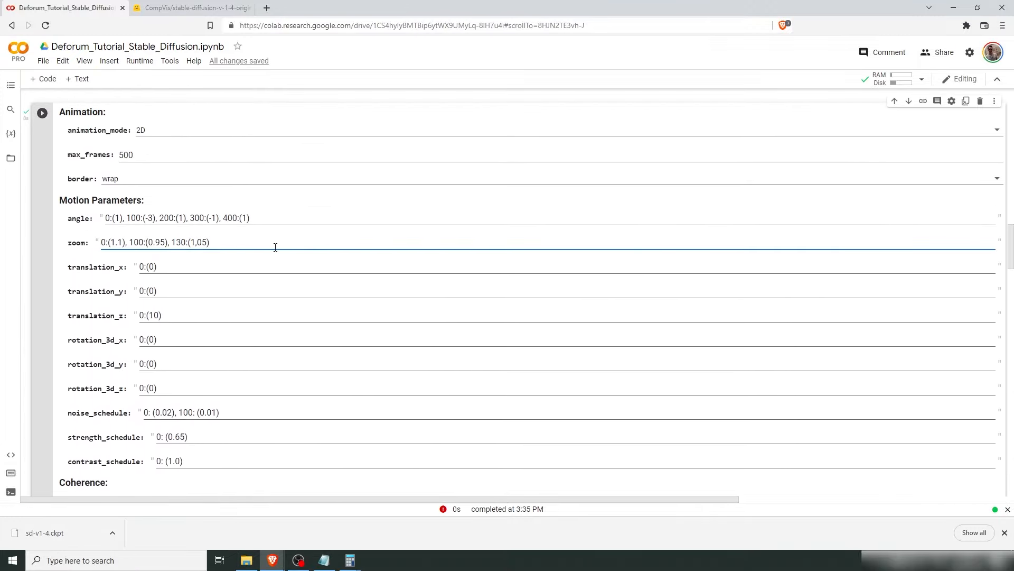
pyautogui.write('.')
pyautogui.click(42, 113)
# - Run the Image Settings cell to resume the animation render and watch the frames in its output
pyautogui.scroll(-15, 294, 329)
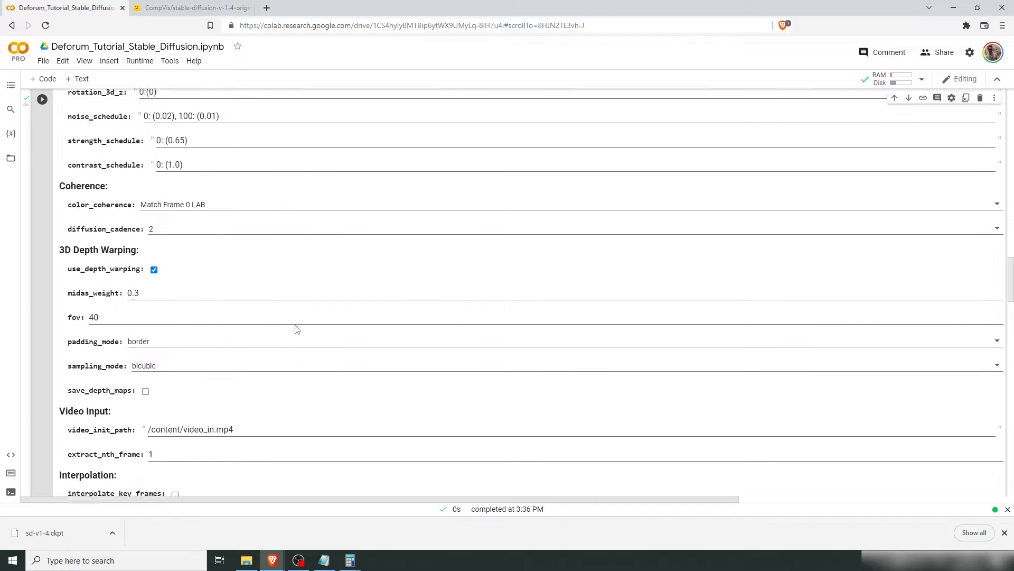
pyautogui.scroll(-4, 292, 327)
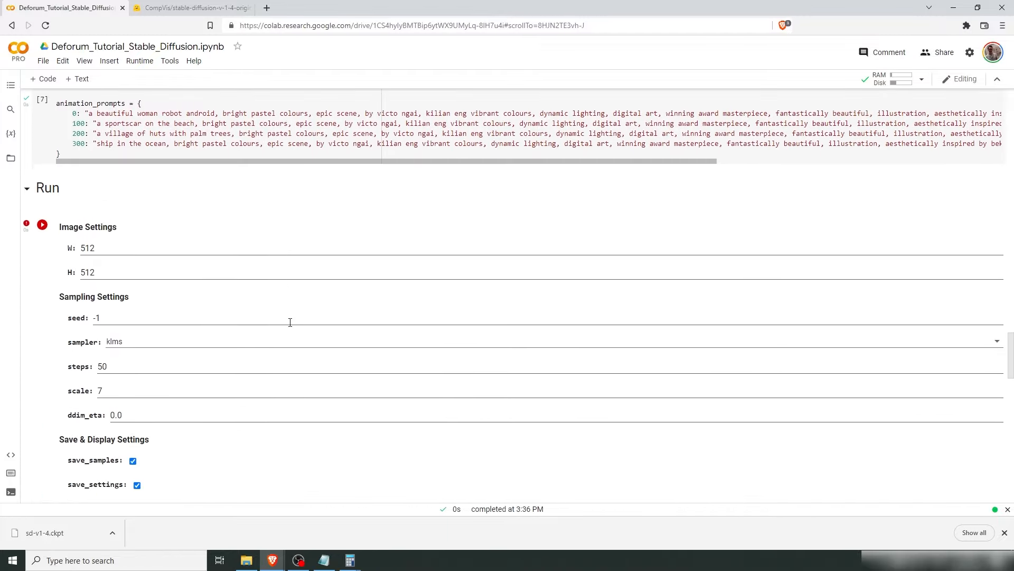
pyautogui.click(42, 113)
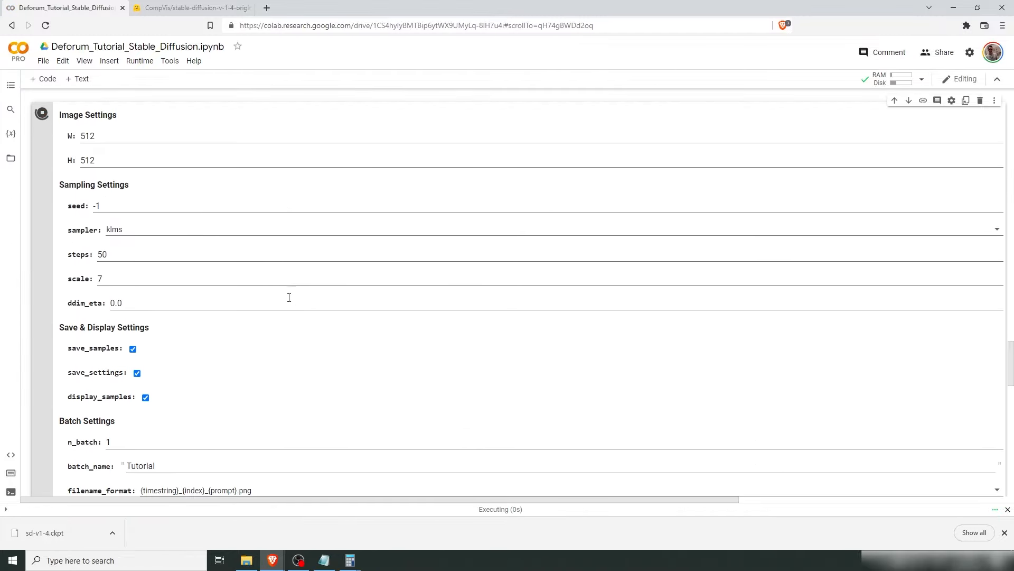
pyautogui.scroll(-10, 287, 296)
pyautogui.scroll(1, 388, 397)
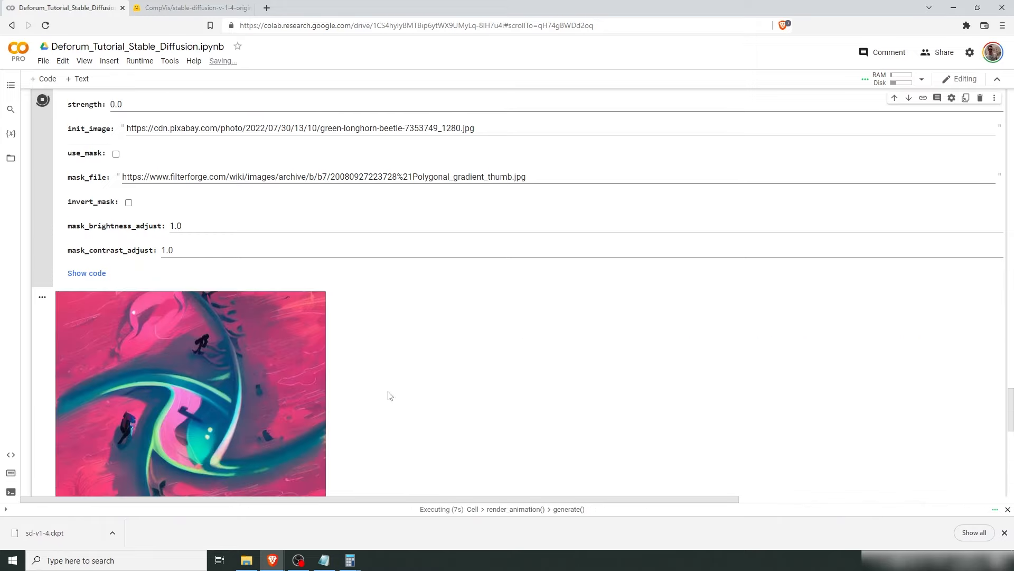
pyautogui.scroll(-1, 440, 402)
pyautogui.scroll(-4, 440, 402)
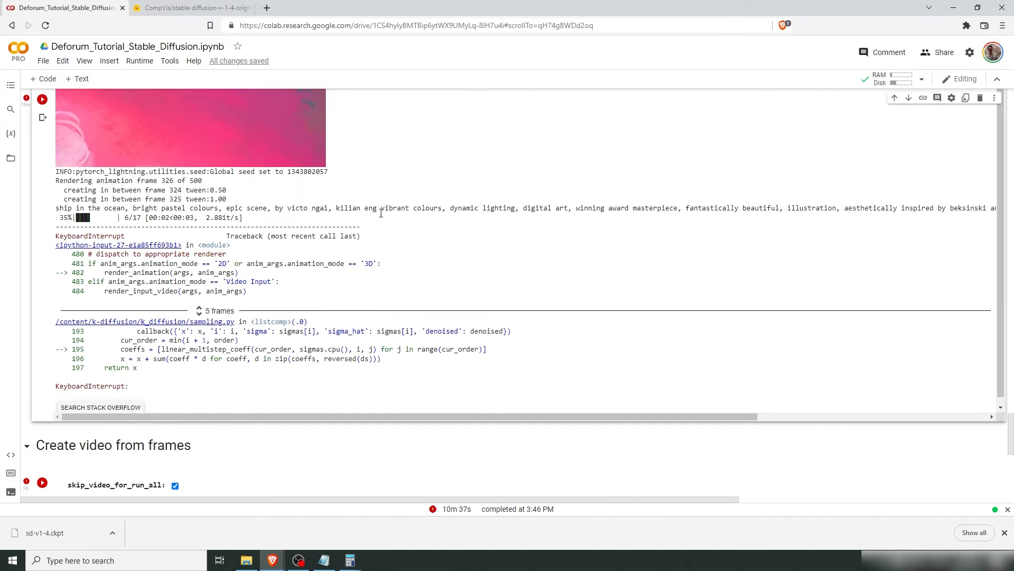
# - Set the zoom value at frame 130 to 1.01 and run the Animation Settings cell
pyautogui.scroll(15, 317, 244)
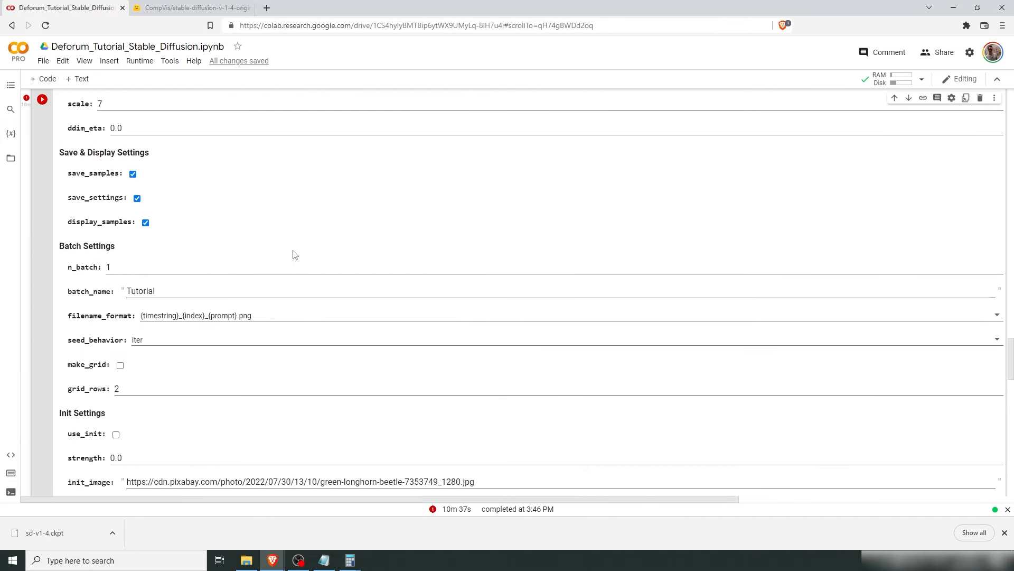
pyautogui.scroll(4, 282, 264)
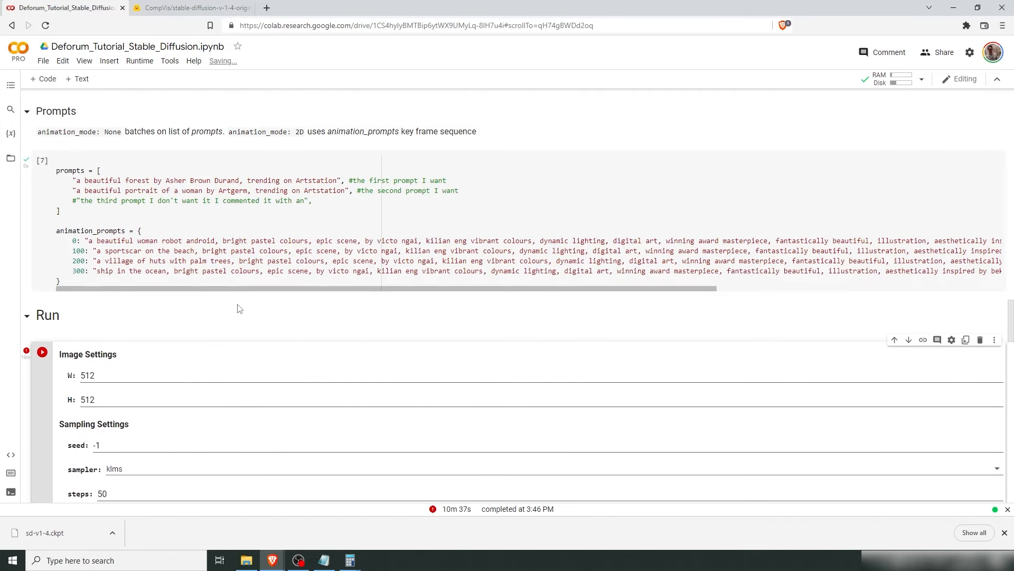
pyautogui.scroll(3, 238, 309)
pyautogui.scroll(12, 238, 303)
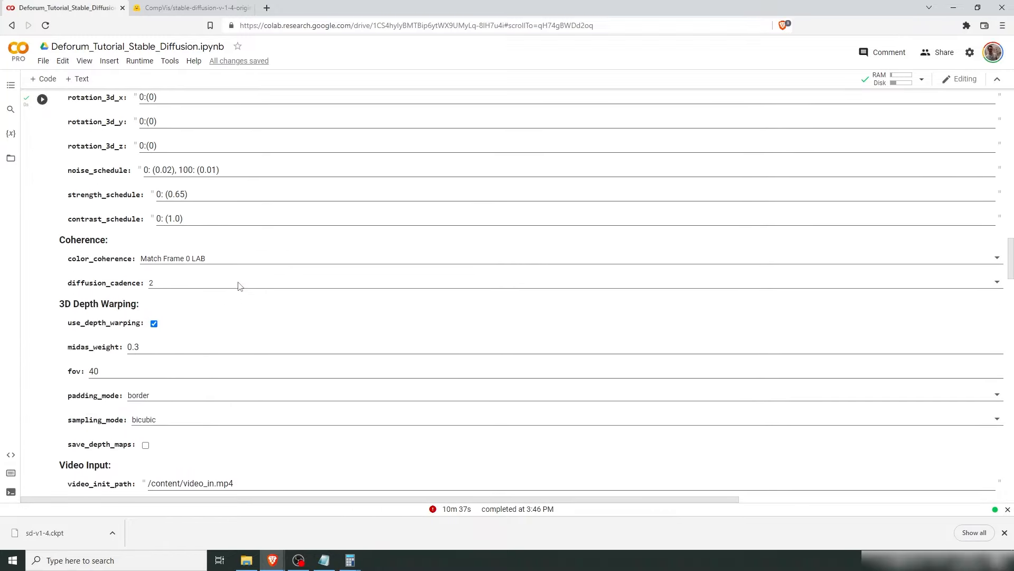
pyautogui.scroll(2, 230, 280)
pyautogui.click(208, 264)
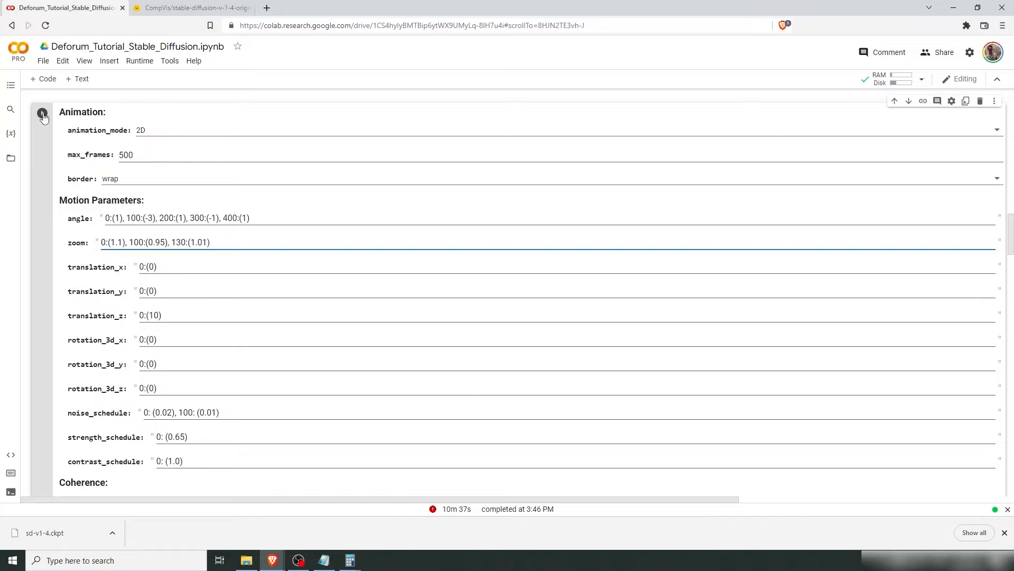
# - Run the Image Settings cell again to continue rendering with the new zoom schedule
pyautogui.scroll(-11, 108, 287)
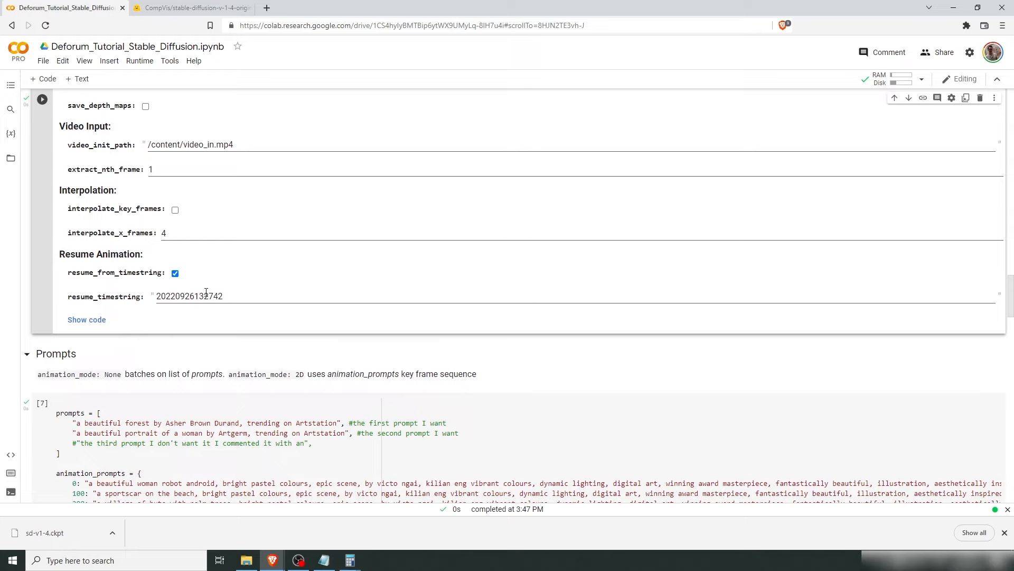
pyautogui.scroll(-7, 26, 281)
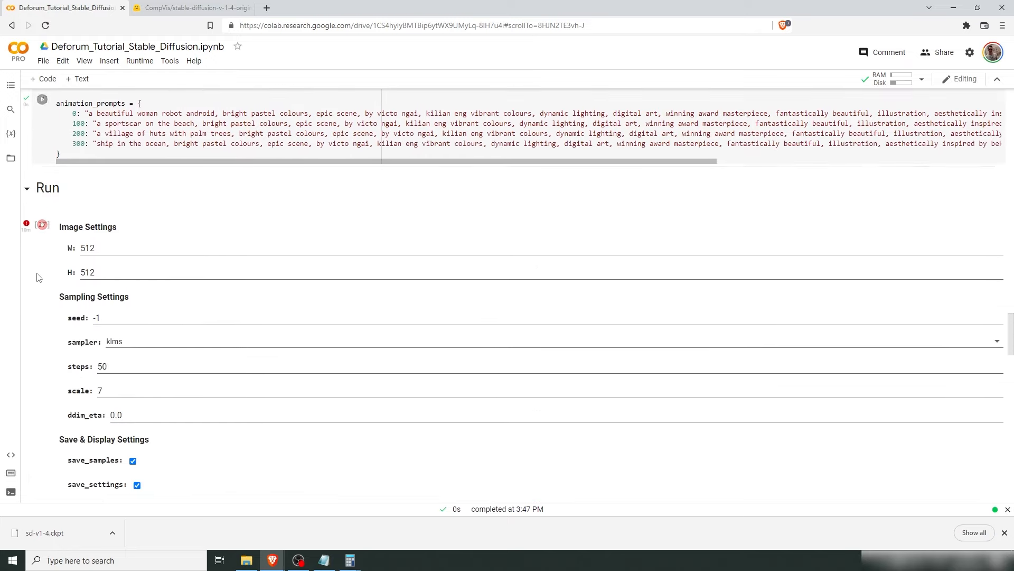
pyautogui.scroll(-2, 43, 227)
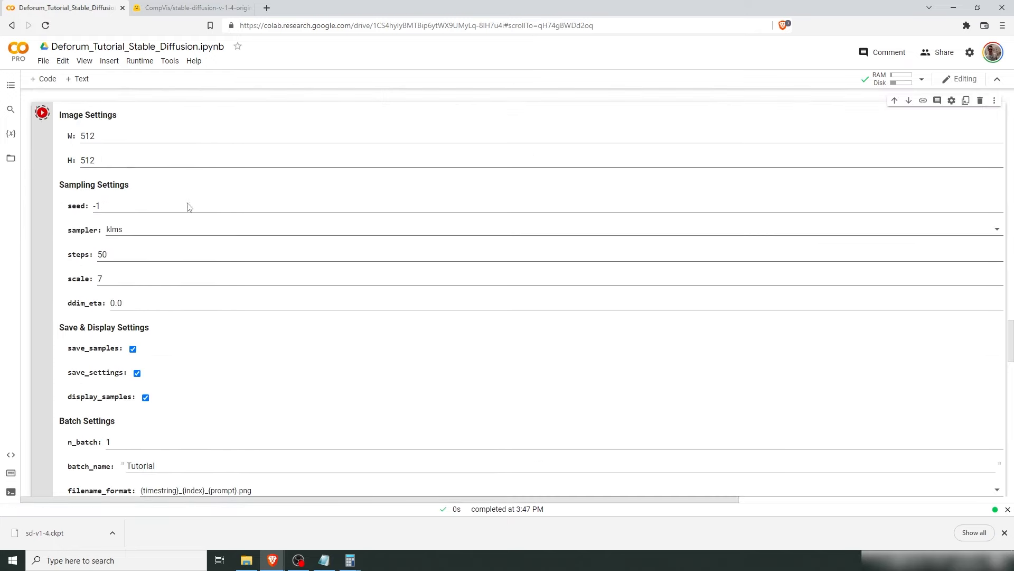
# - In the Create video from frames cell, disable skip_video_for_run_all, set max_frames to 500 and run the cell
pyautogui.scroll(-15, 296, 319)
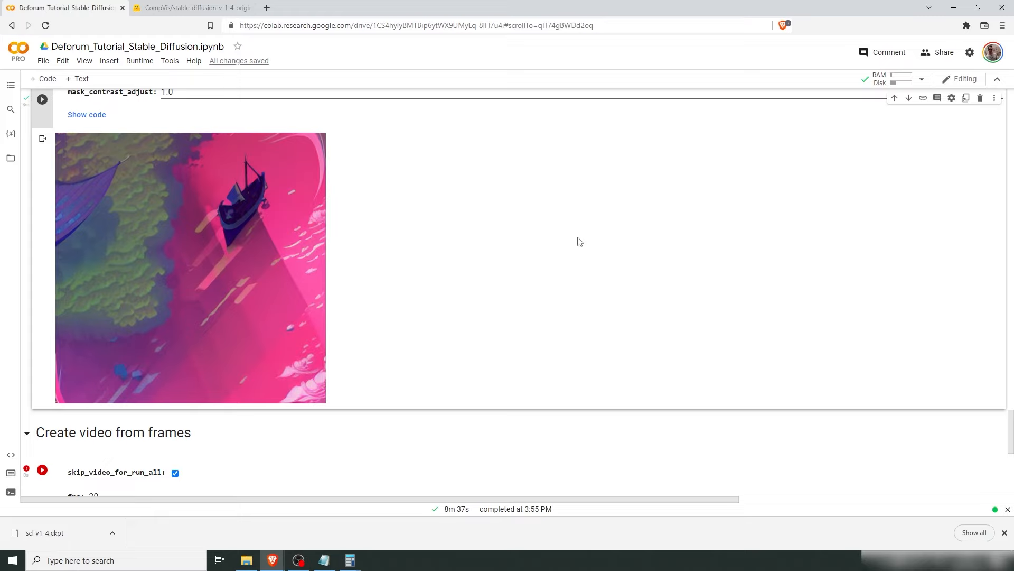
pyautogui.scroll(-4, 303, 243)
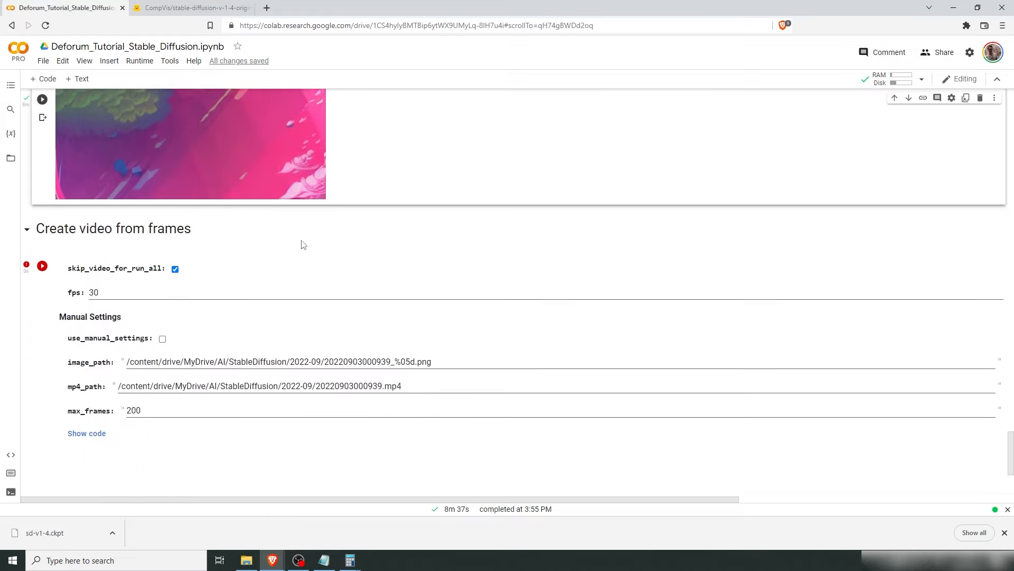
pyautogui.click(175, 262)
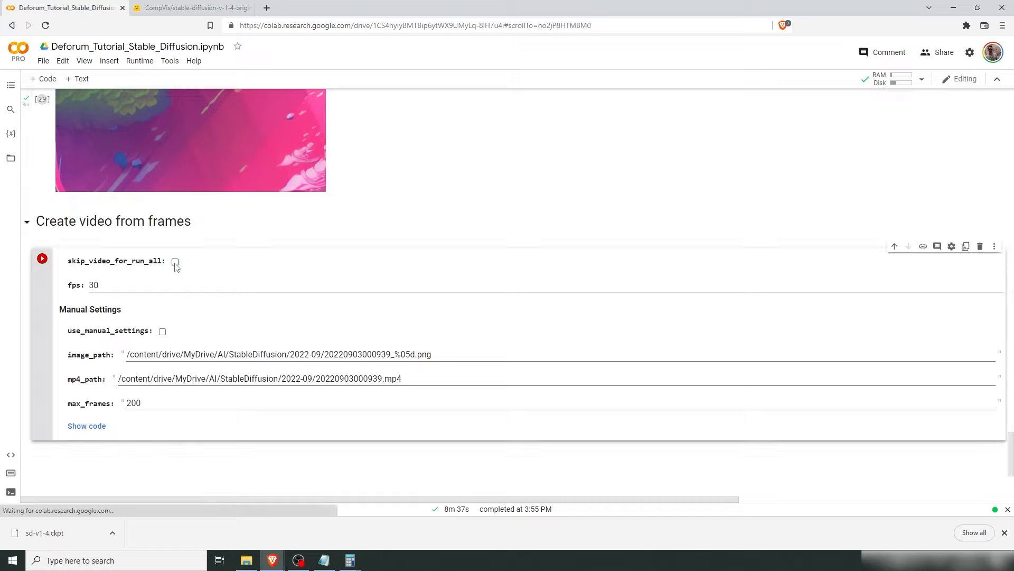
# - Play the generated MP4 in the output of the Create video from frames cell and watch the animation
pyautogui.scroll(-1, 180, 265)
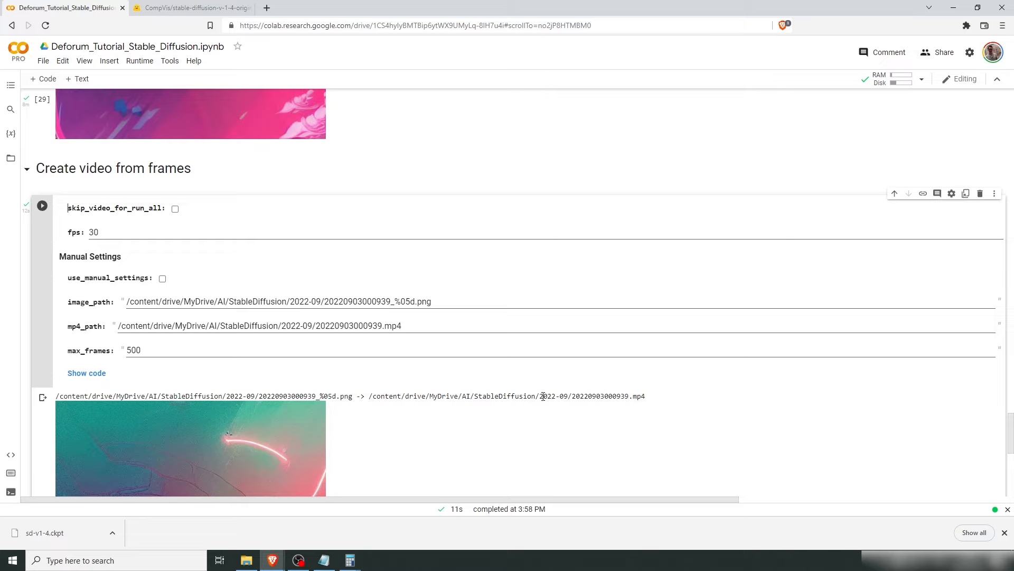
pyautogui.scroll(-4, 543, 396)
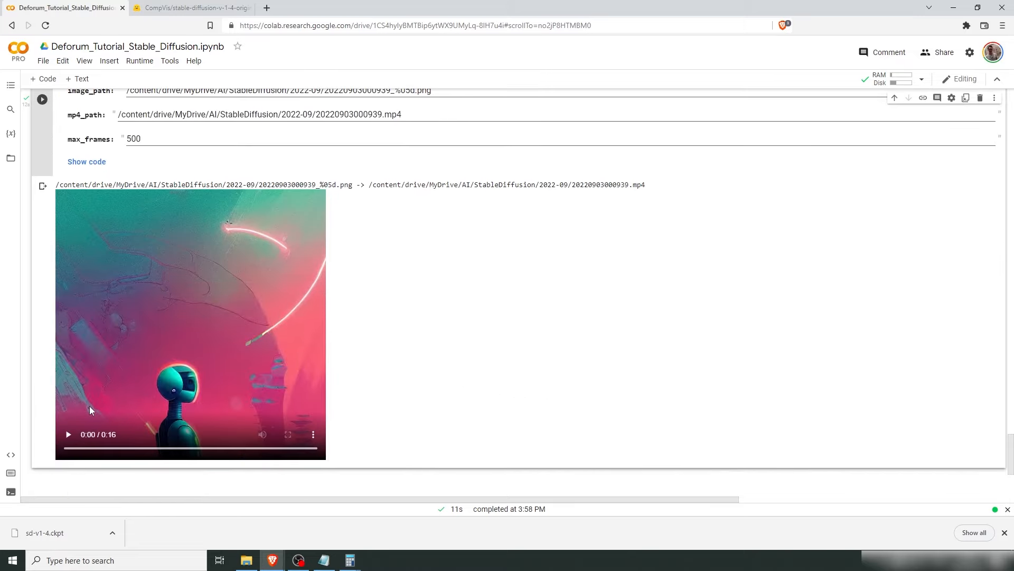
pyautogui.click(68, 438)
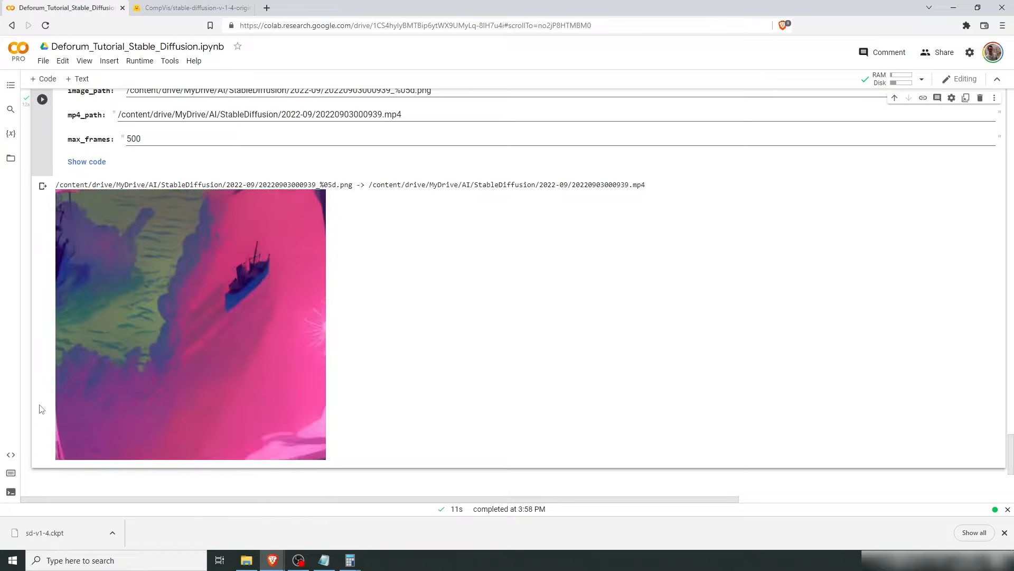
pyautogui.moveTo(66, 401)
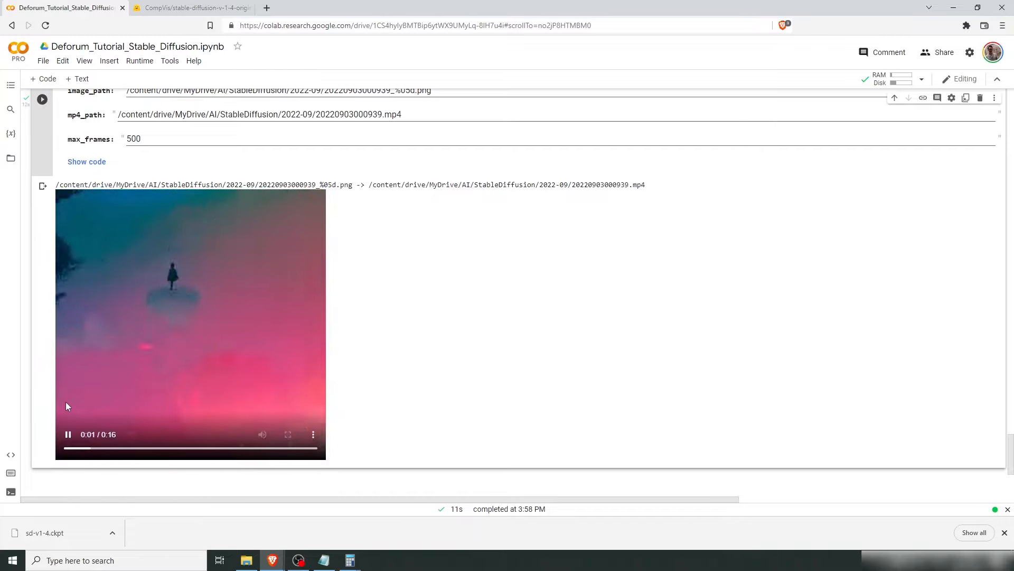